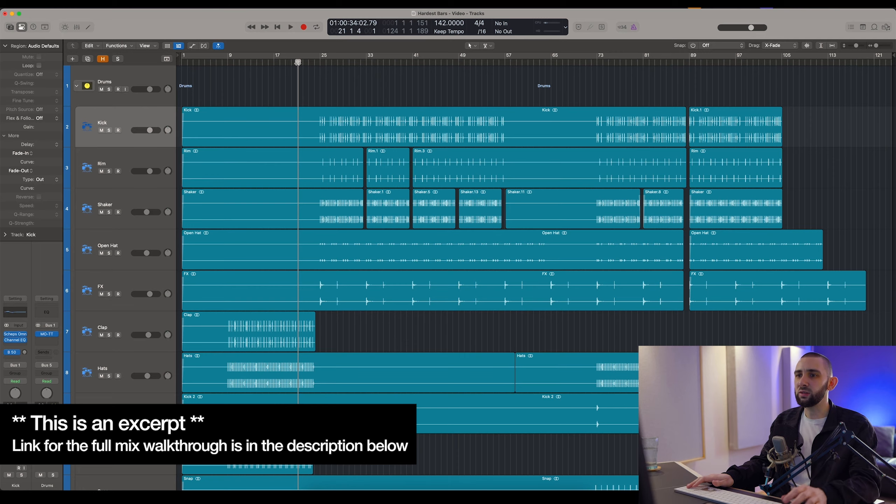
- Play the arrangement from about bar 21 to bar 33 while reviewing the drum, bass and instrument tracks, and select the Kick track
scroll(296, 130, "down", 5)
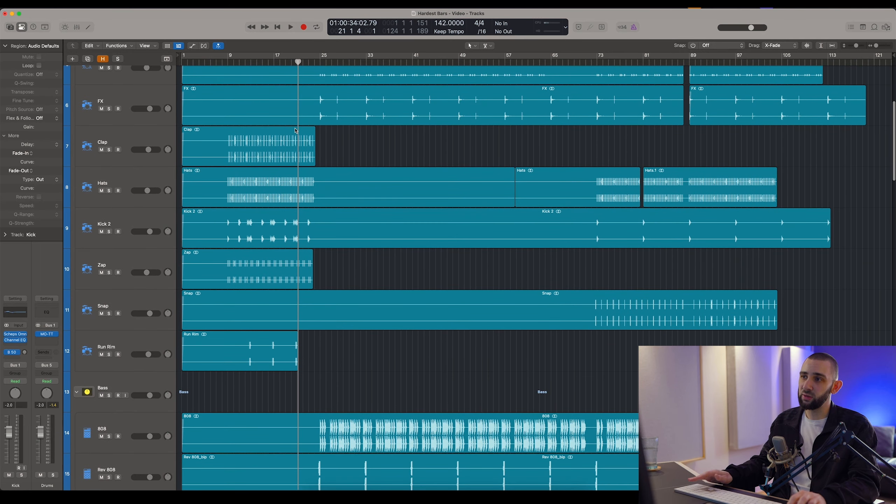
scroll(296, 130, "down", 20)
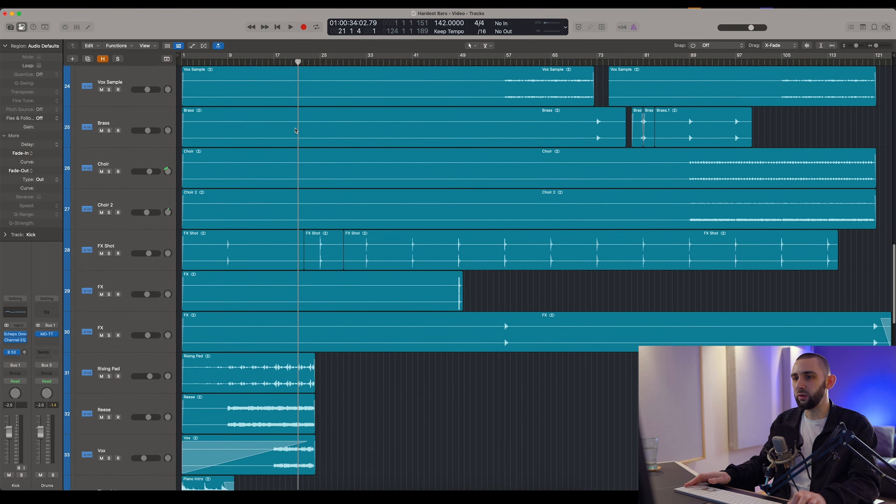
scroll(296, 130, "up", 20)
key("space")
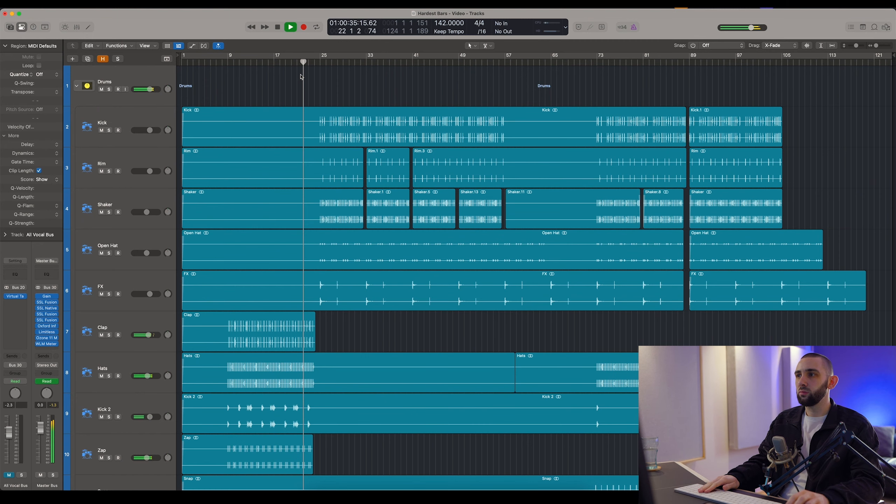
scroll(300, 76, "down", 3)
scroll(300, 77, "up", 3)
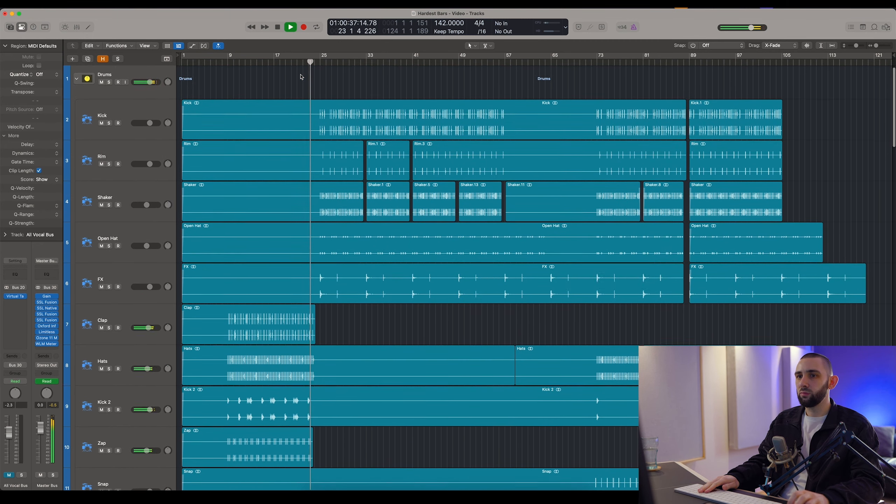
scroll(300, 78, "down", 9)
scroll(300, 79, "down", 20)
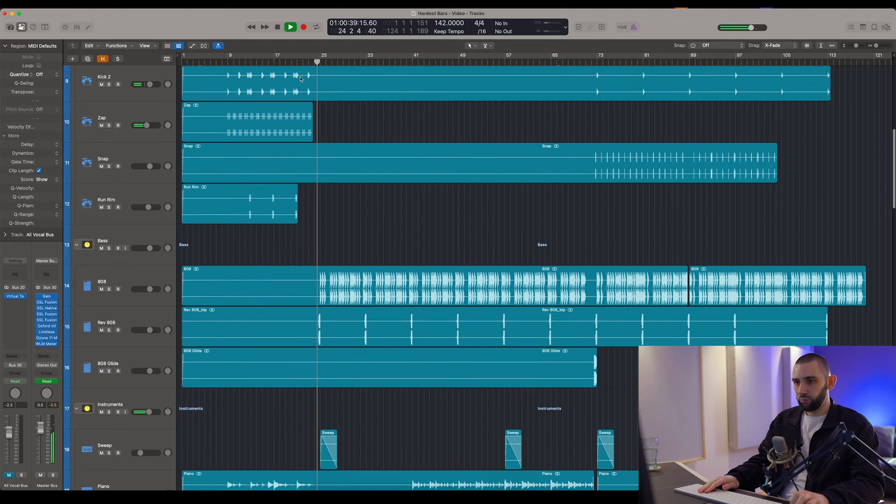
scroll(301, 79, "down", 9)
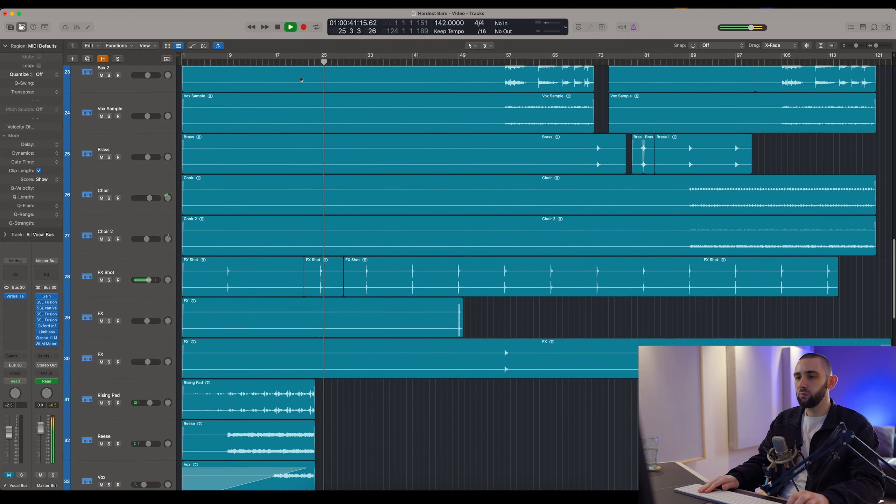
scroll(300, 79, "up", 18)
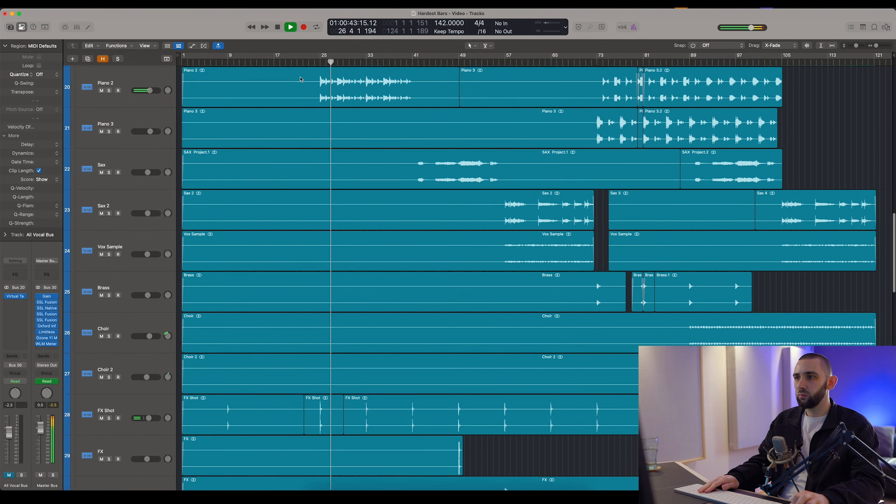
scroll(301, 79, "up", 20)
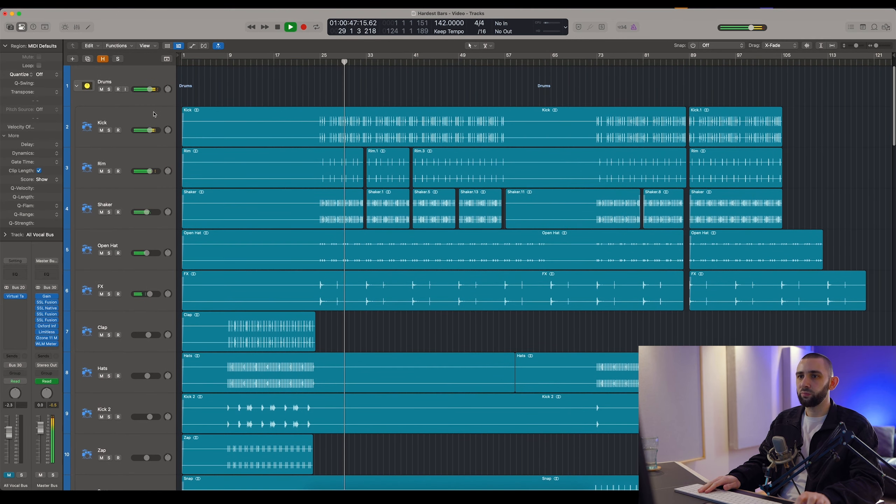
left_click(276, 114)
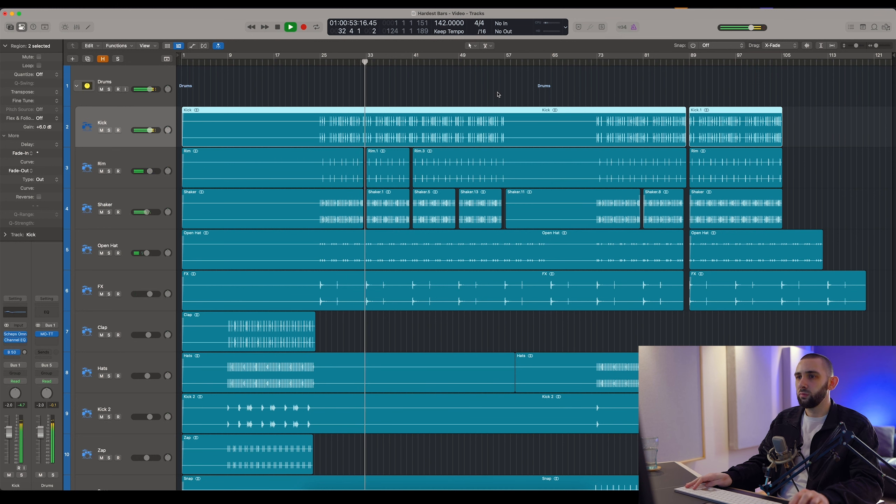
key("space")
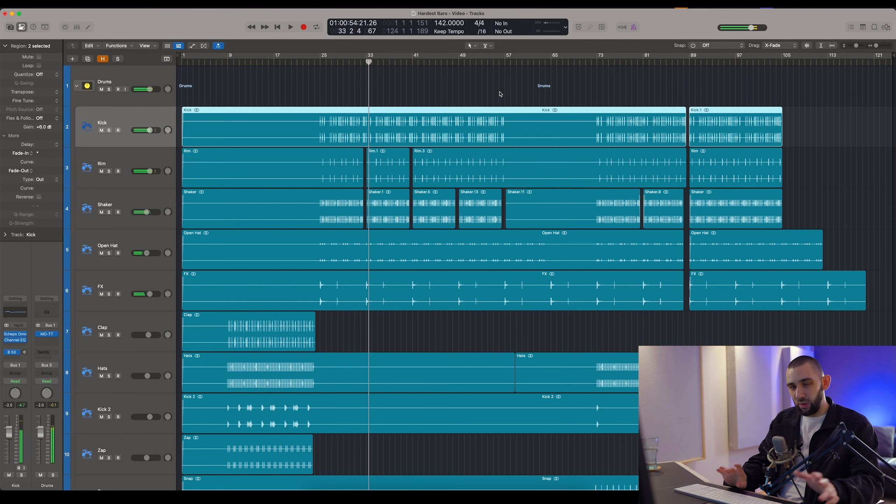
- Play the section from around bar 88 to bar 97 while reviewing the drum, piano, sax and choir tracks, and stop playback
scroll(500, 94, "down", 15)
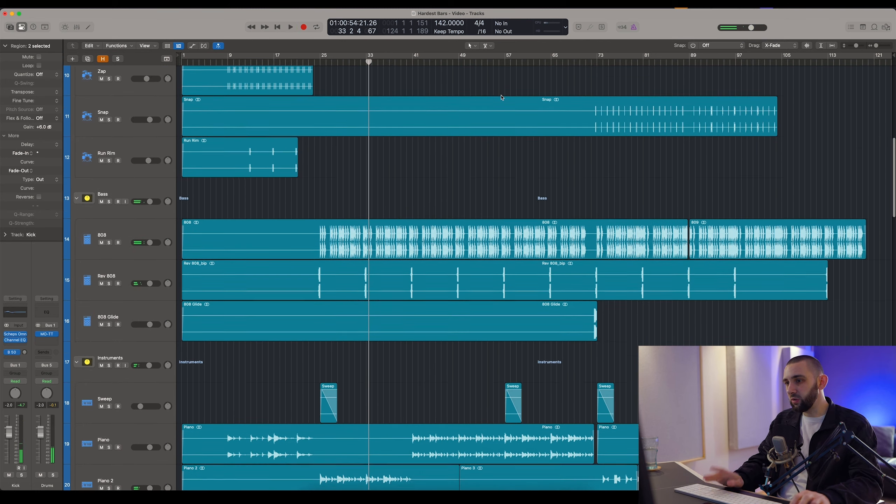
scroll(540, 111, "down", 4)
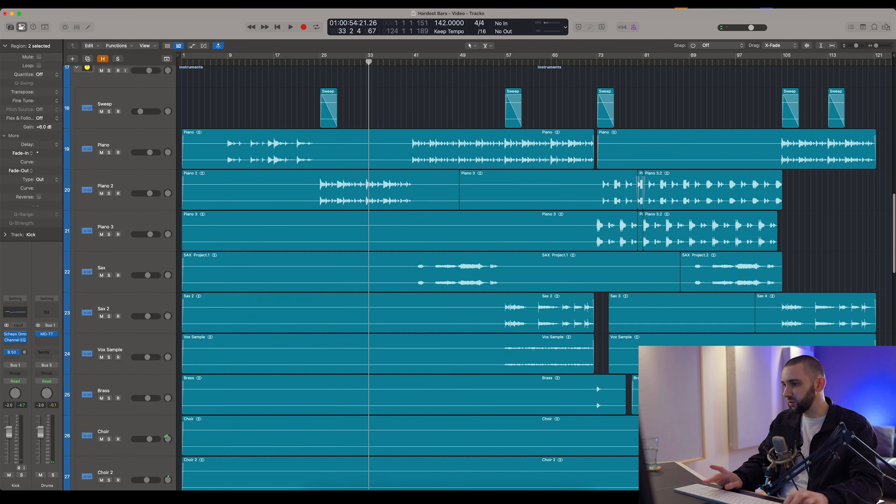
scroll(598, 61, "down", 2)
left_click_drag(595, 60, 586, 61)
scroll(594, 103, "up", 1)
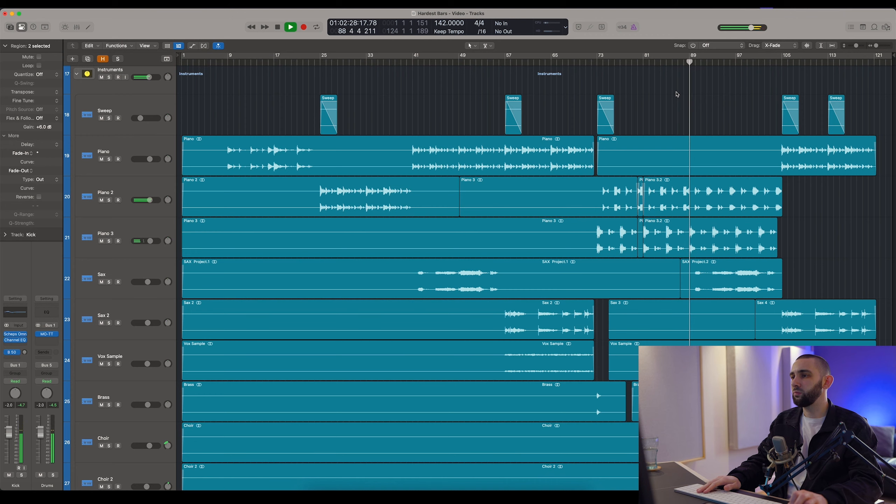
scroll(680, 96, "up", 15)
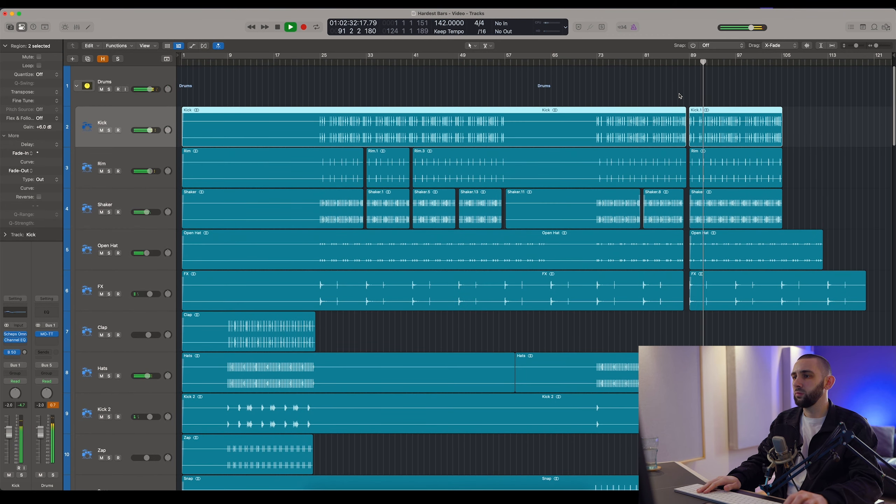
scroll(679, 95, "down", 15)
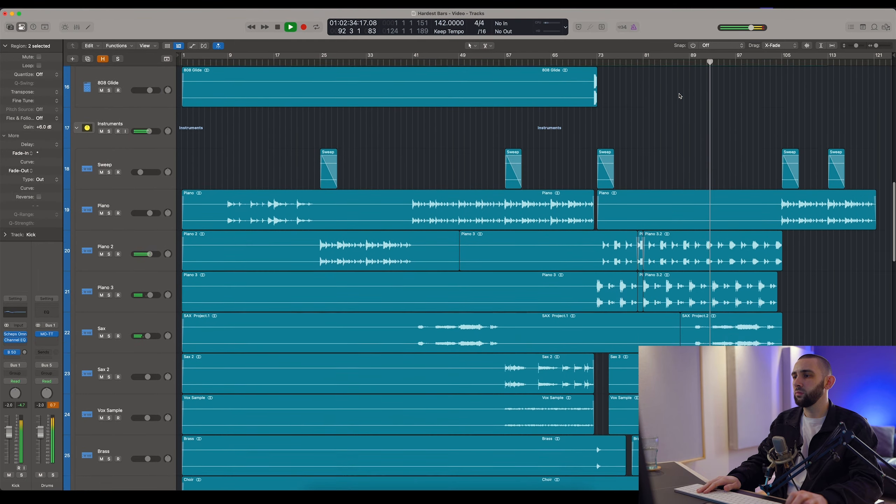
scroll(679, 96, "down", 6)
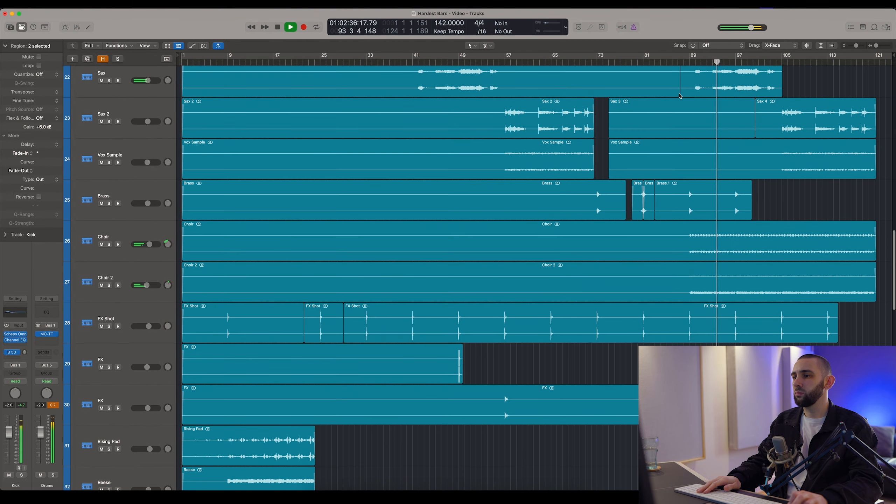
scroll(679, 96, "up", 8)
scroll(647, 118, "up", 12)
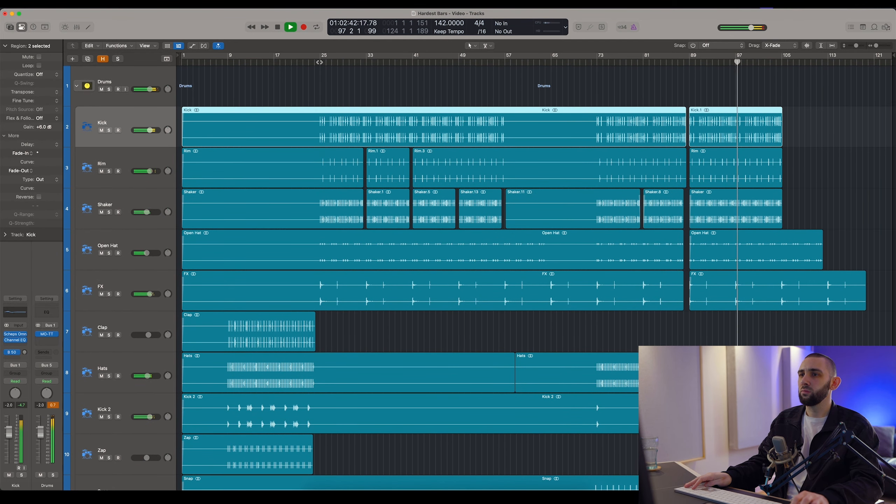
key("space")
- Place the playhead just before bar 25, where the kick and bass come in, and select the 808 track with its regions
left_click(319, 62)
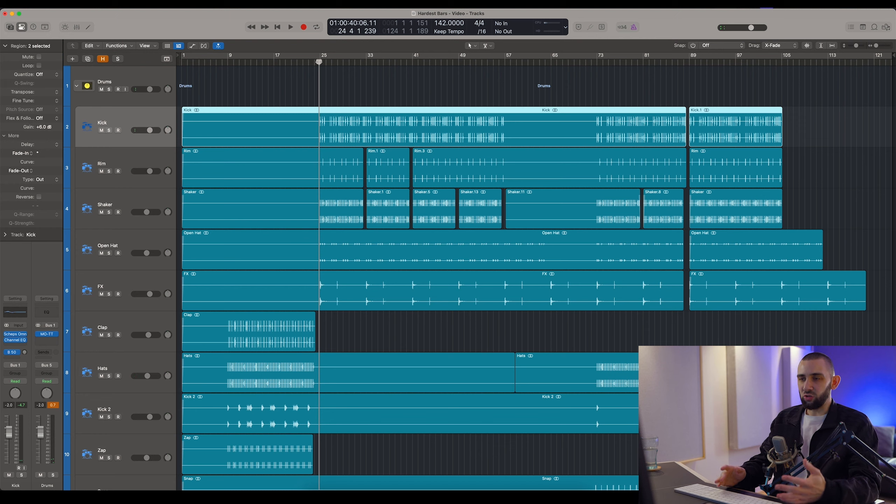
scroll(328, 142, "down", 8)
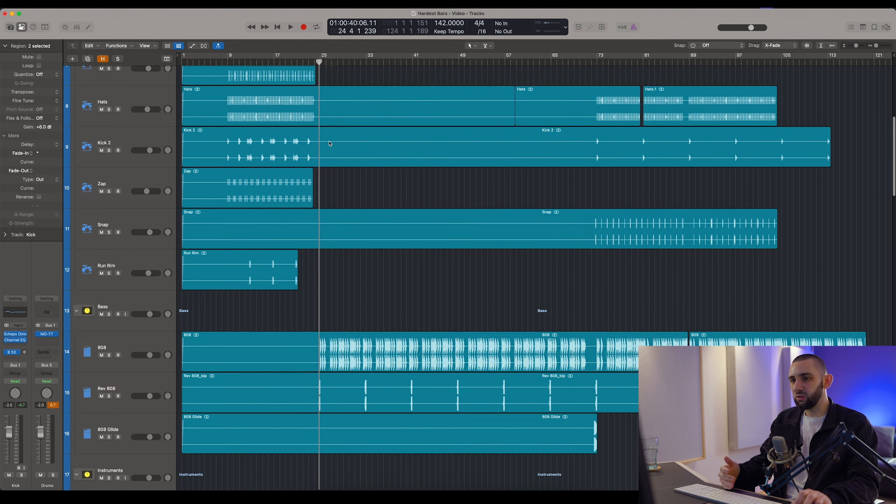
left_click(336, 156)
scroll(335, 157, "down", 5)
left_click(327, 134)
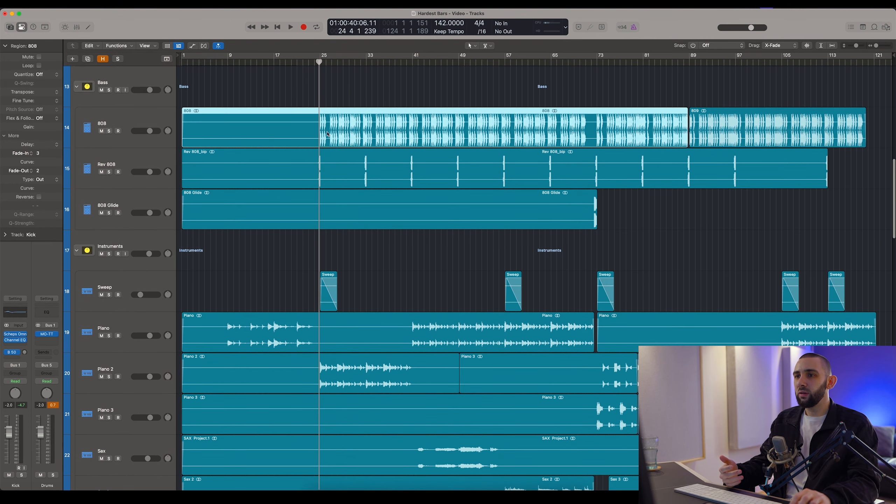
left_click(168, 113)
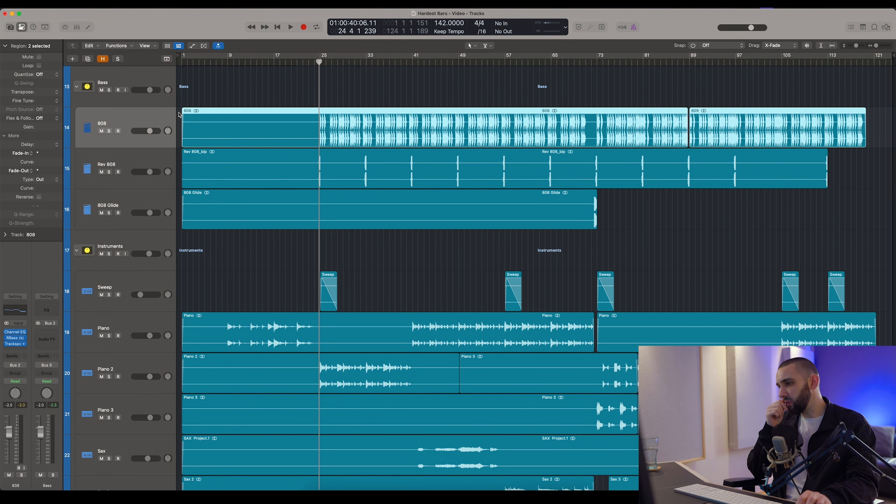
- Select the Piano track and go down through the instrument tracks one by one, past Sax 2 to FX Shot
scroll(212, 137, "down", 5)
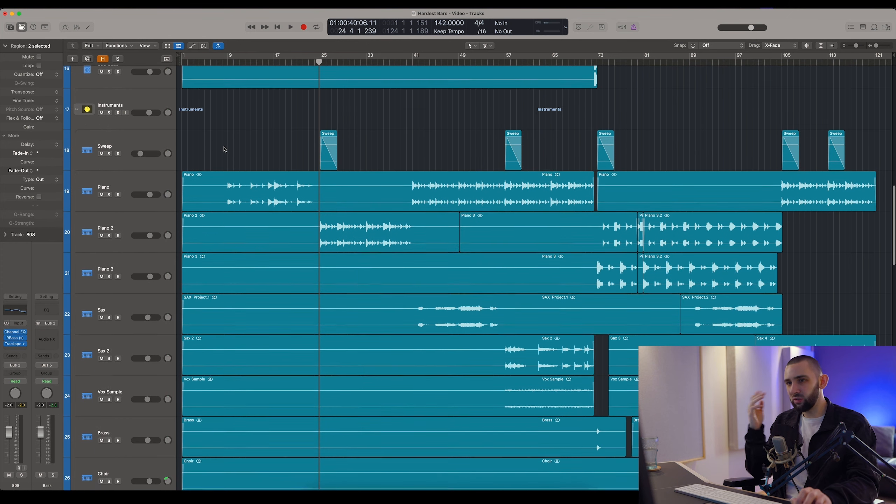
left_click(142, 181)
scroll(295, 191, "down", 3)
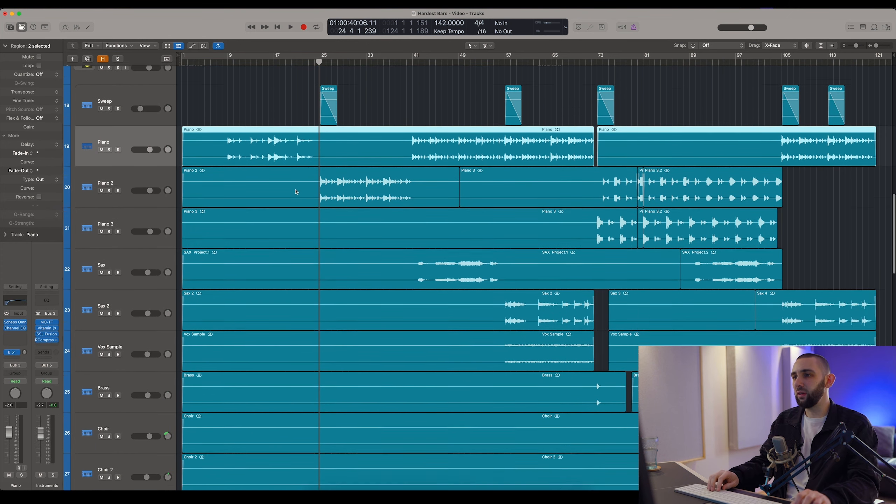
key("Down")
key("Down")
key("Down")
key("Down")
scroll(302, 191, "down", 2)
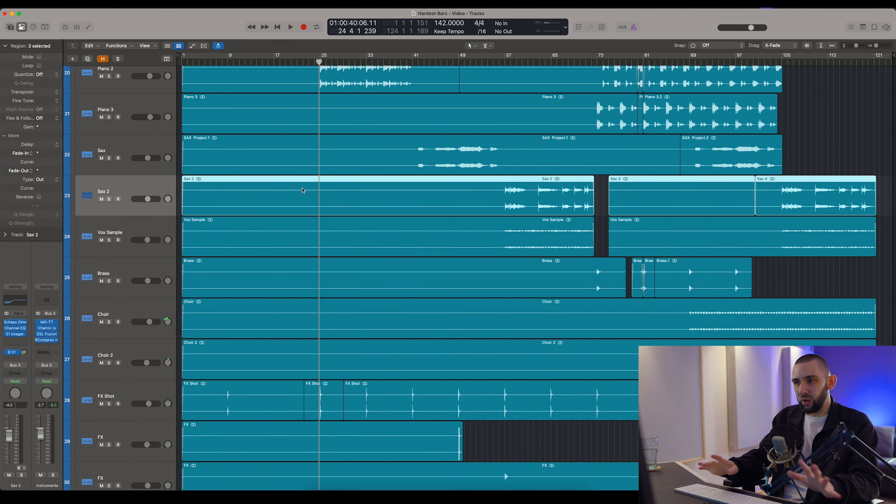
scroll(315, 207, "down", 3)
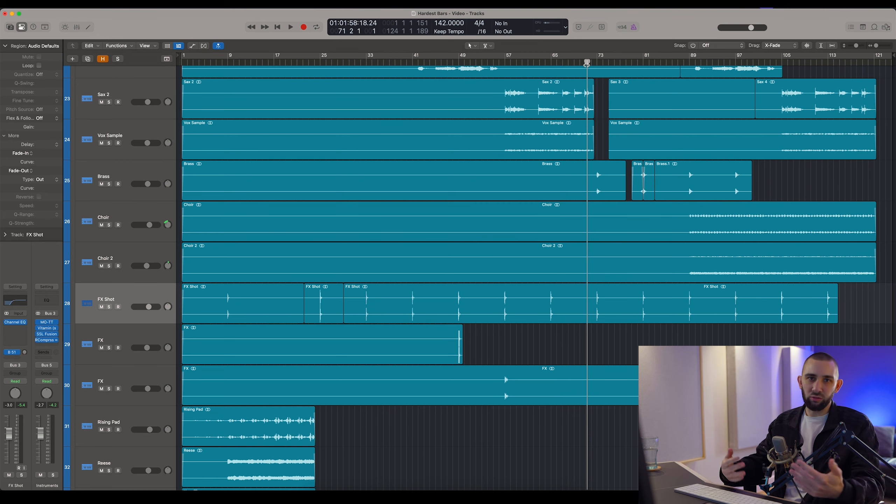
- Review the instrument tracks, then select FX Shot and go back up through Choir 2 to the Vox Sample track
scroll(608, 112, "up", 3)
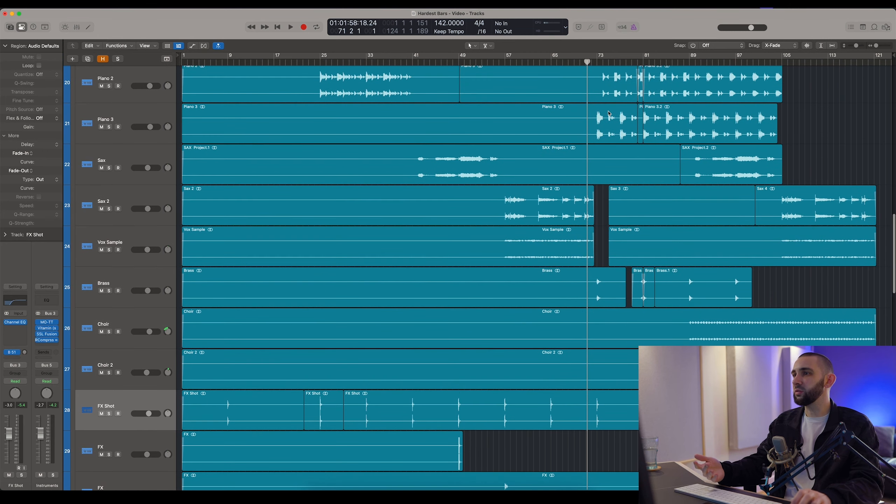
scroll(609, 113, "up", 4)
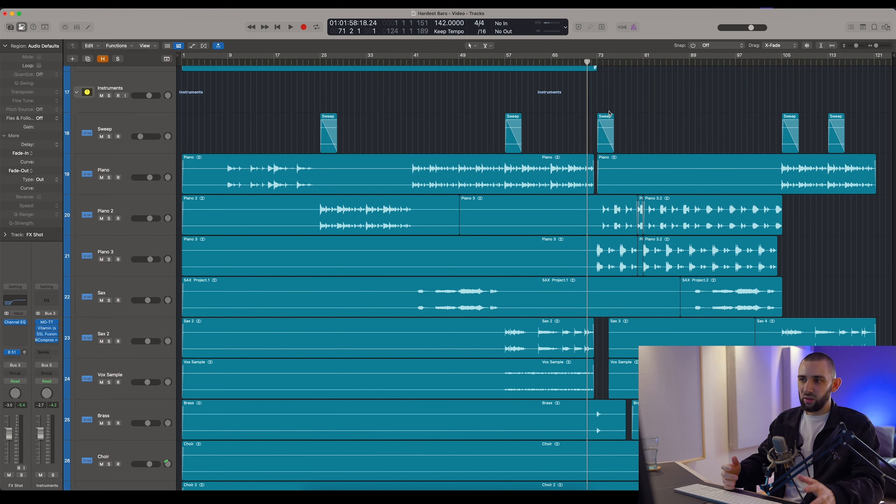
scroll(609, 113, "down", 10)
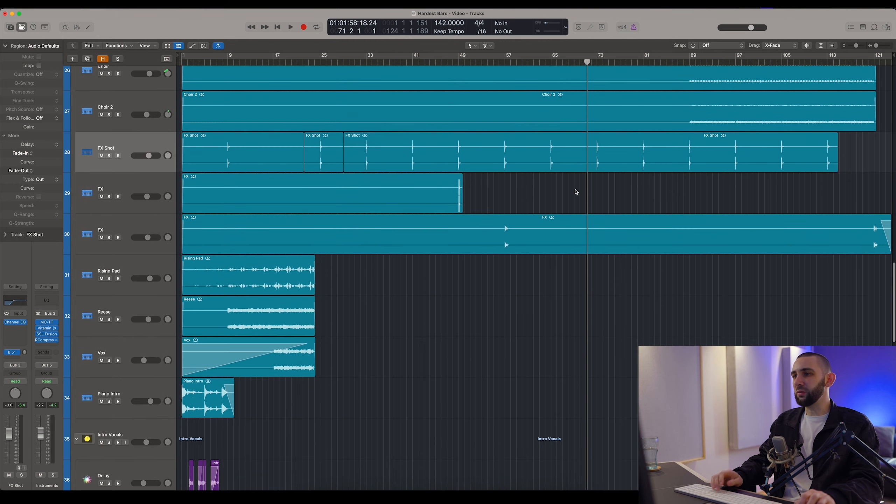
left_click(161, 144)
scroll(509, 152, "up", 4)
key("Up")
key("Up")
key("Up")
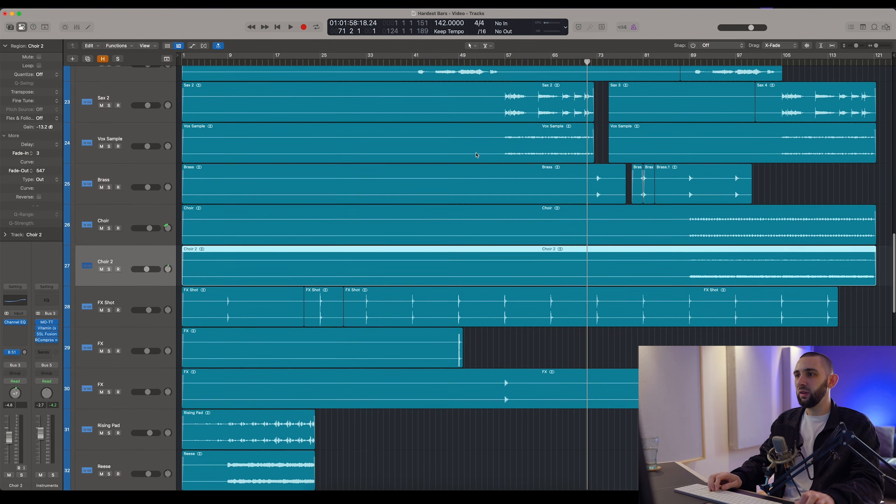
scroll(509, 152, "up", 5)
key("Up")
scroll(512, 152, "up", 4)
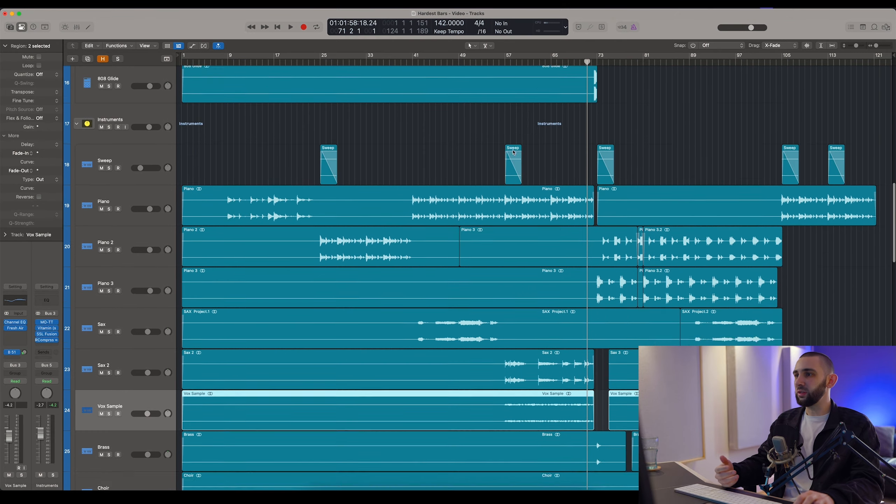
- Look over the drum, bass and instrument groups again and select the Rising Pad track
scroll(513, 153, "up", 4)
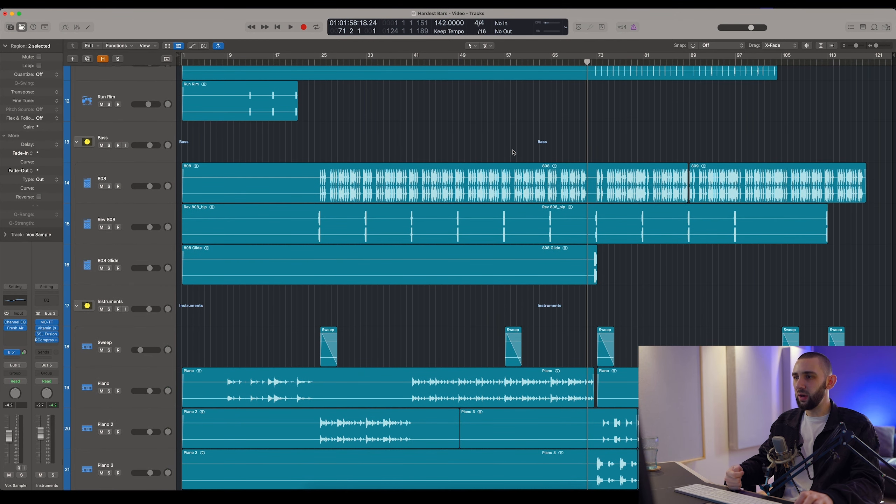
scroll(514, 152, "up", 12)
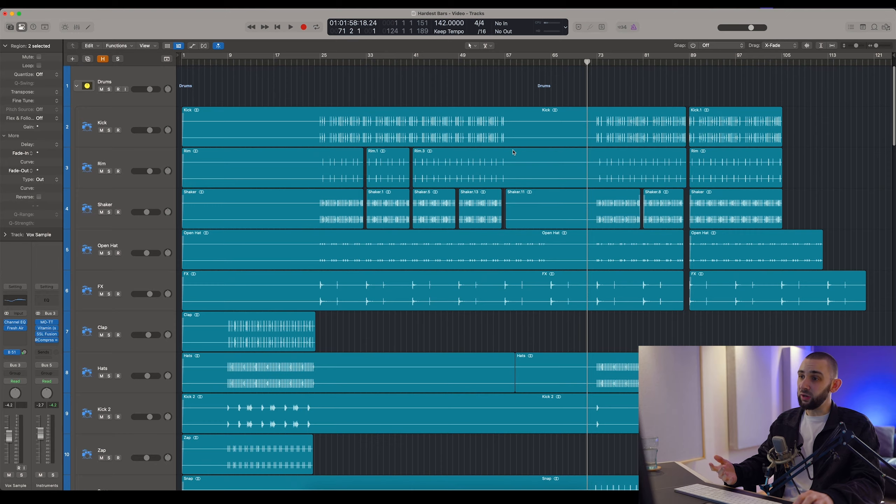
scroll(513, 153, "down", 18)
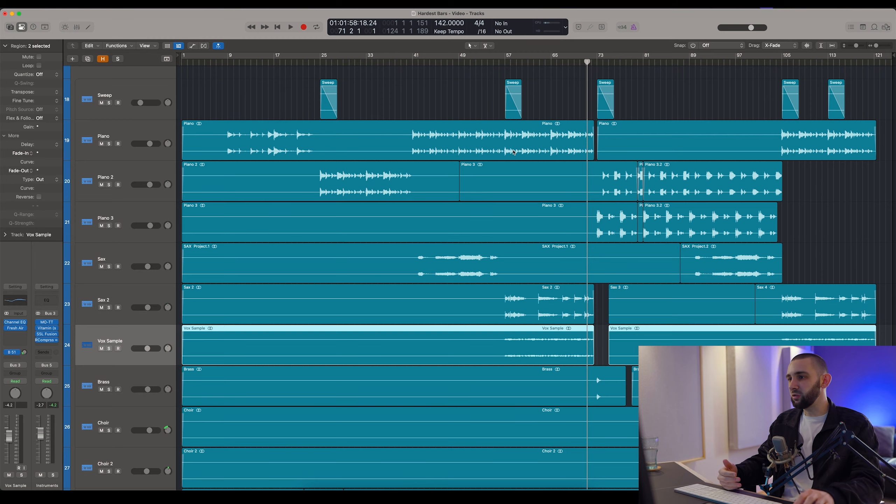
scroll(513, 153, "down", 10)
left_click(135, 258)
- Select the Kick track and solo the Drums track stack
scroll(232, 250, "up", 9)
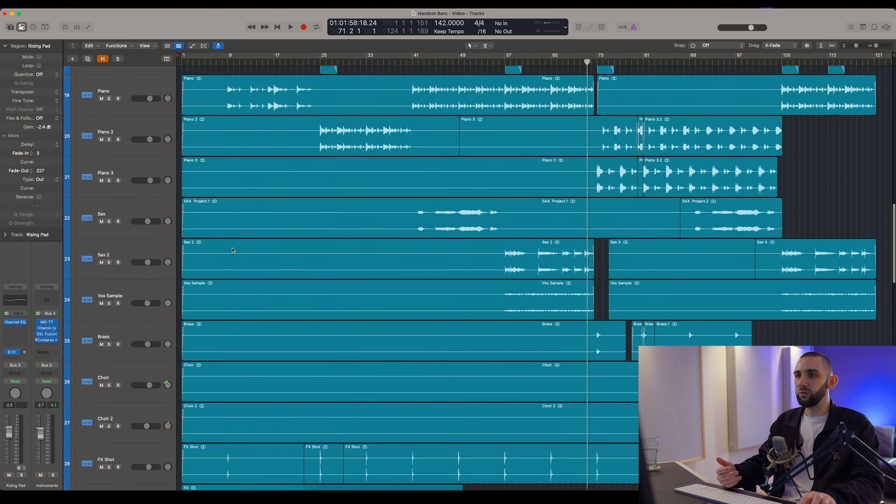
scroll(232, 251, "up", 18)
left_click(106, 111)
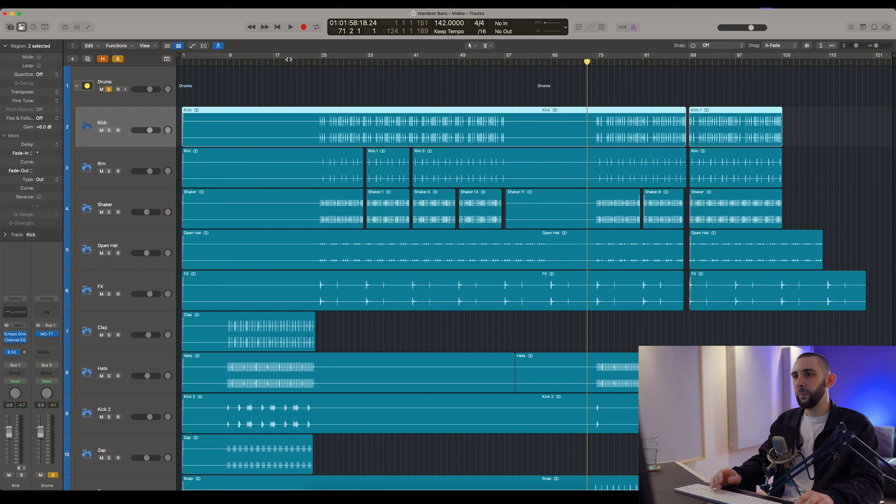
- Place the playhead just before bar 25 and step down the drum tracks to FX and back up to Kick
left_click(317, 62)
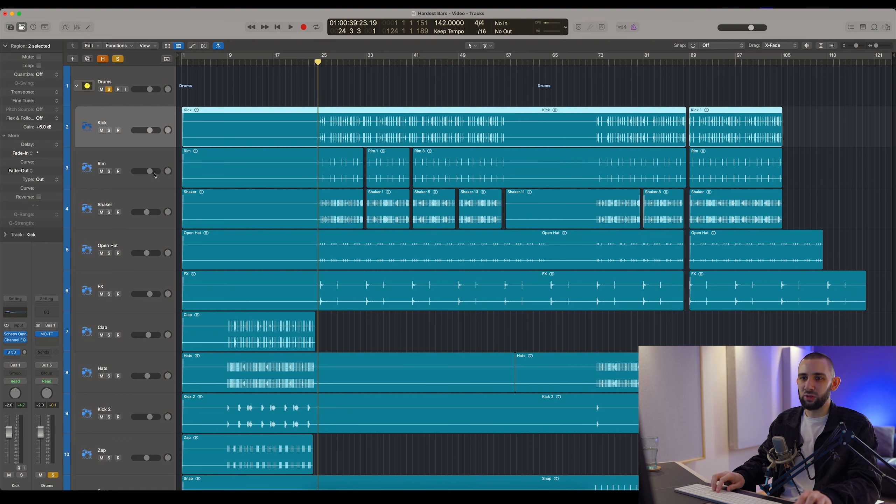
key("Down")
key("Down")
key("Down")
key("Down")
key("Up")
key("Up")
key("Up")
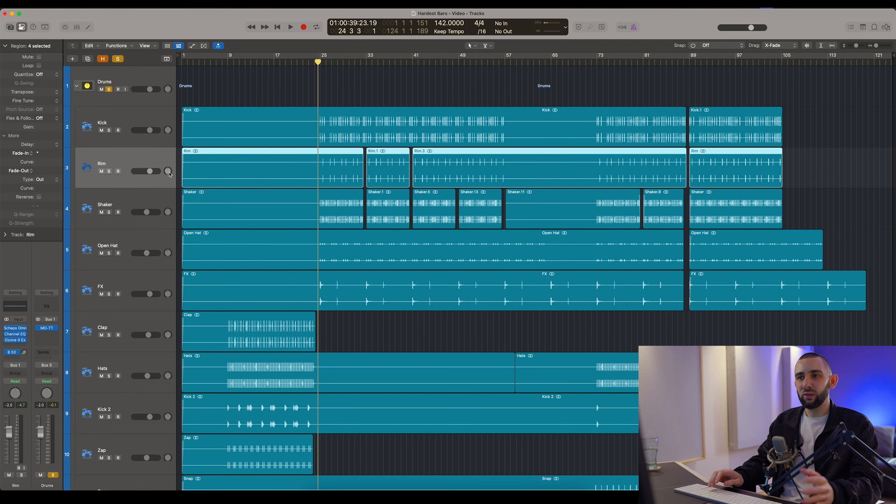
key("Up")
- Play the soloed drums from just before bar 25 with the Kick track selected and the timeline magnified
key("space")
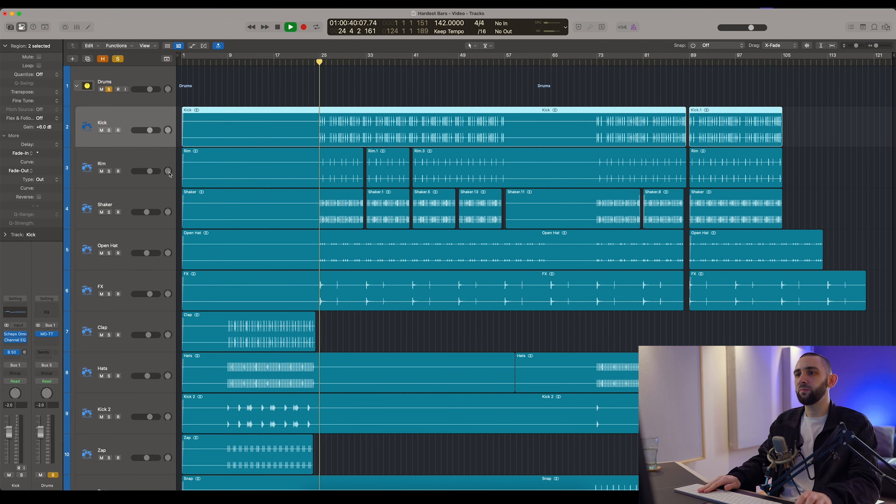
key("super+Right")
key("super+Right")
key("super+Right")
key("super+Right")
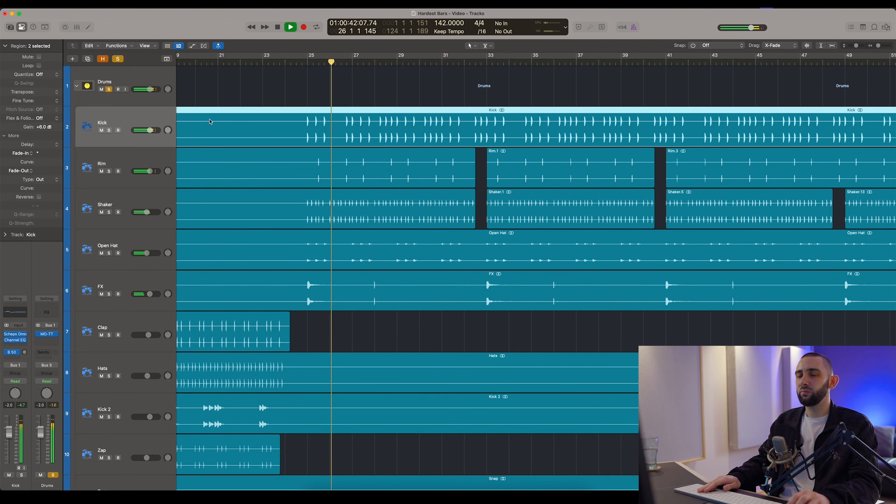
left_click(155, 120)
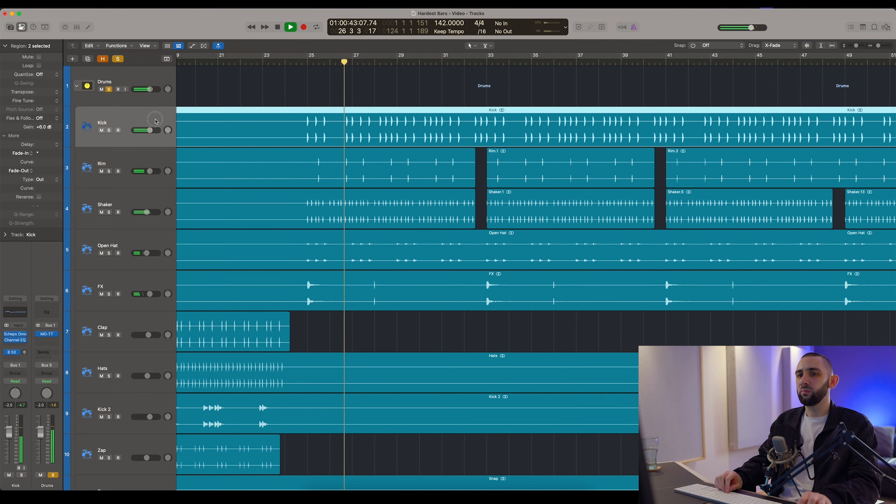
- Open the Kick track's Scheps Omni Channel 2 and Channel EQ, place them side by side and stop playback
left_click(15, 334)
left_click_drag(328, 100, 421, 161)
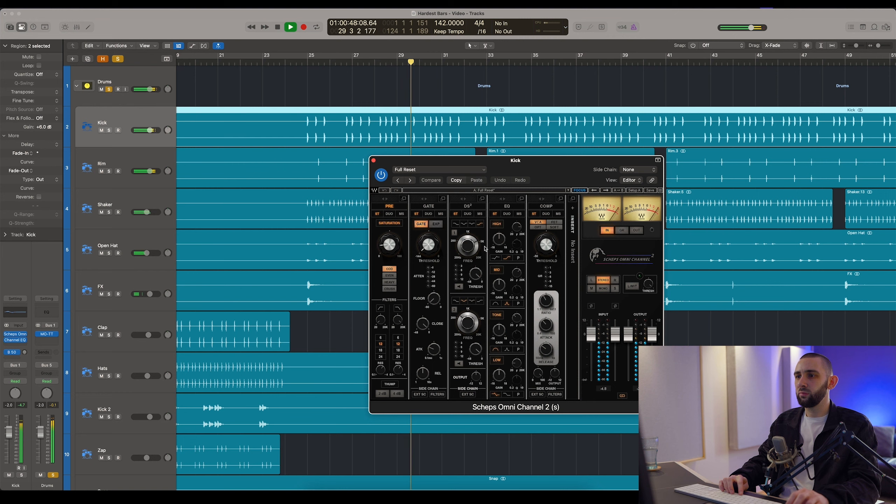
left_click(15, 340)
left_click_drag(394, 103, 615, 154)
left_click_drag(456, 162, 275, 150)
key("space")
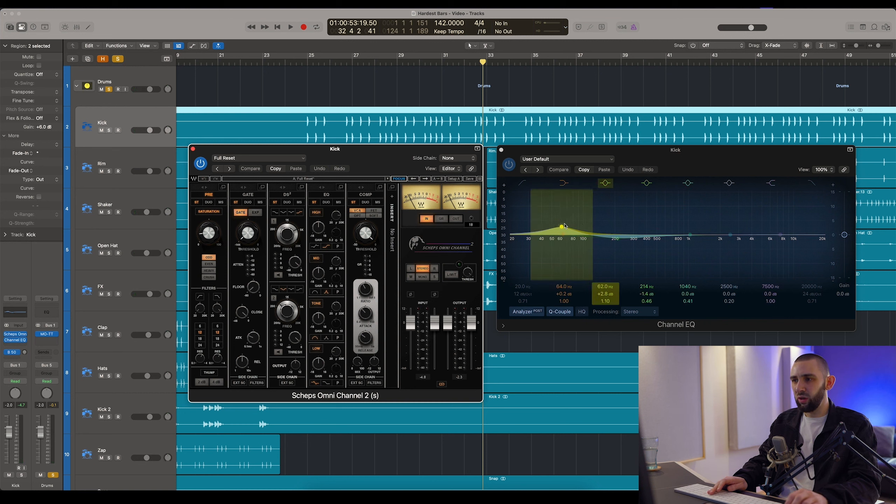
- Close the Kick's Channel EQ and Scheps Omni Channel 2 windows
left_click(507, 164)
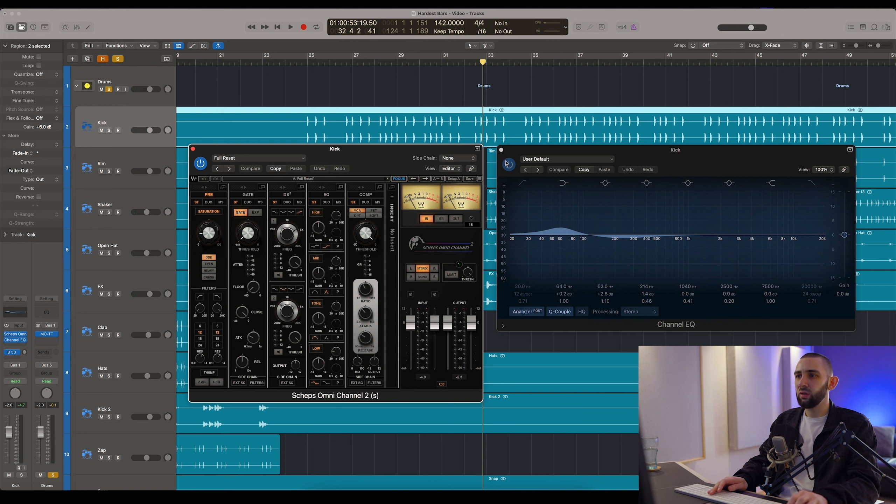
left_click(502, 151)
left_click(193, 152)
- Select the Rim track and open its Scheps Omni Channel 2 and Ozone 11 Exciter side by side
left_click(145, 158)
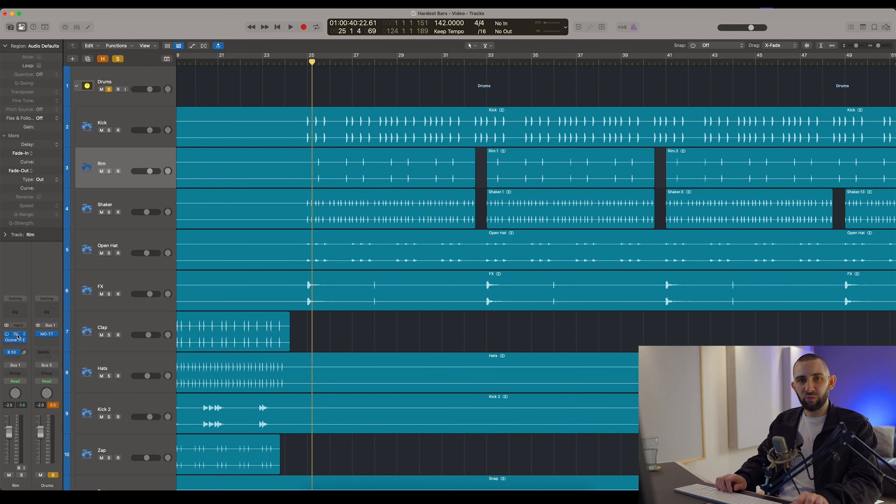
left_click(15, 334)
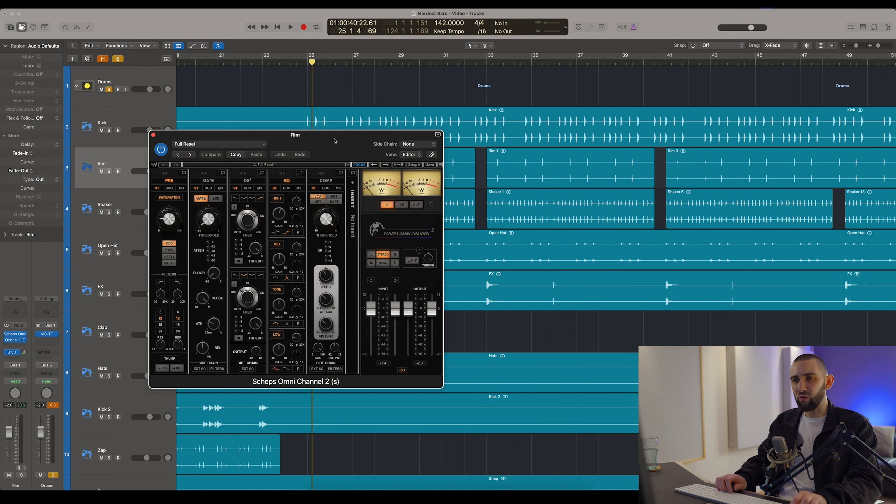
left_click_drag(334, 140, 485, 123)
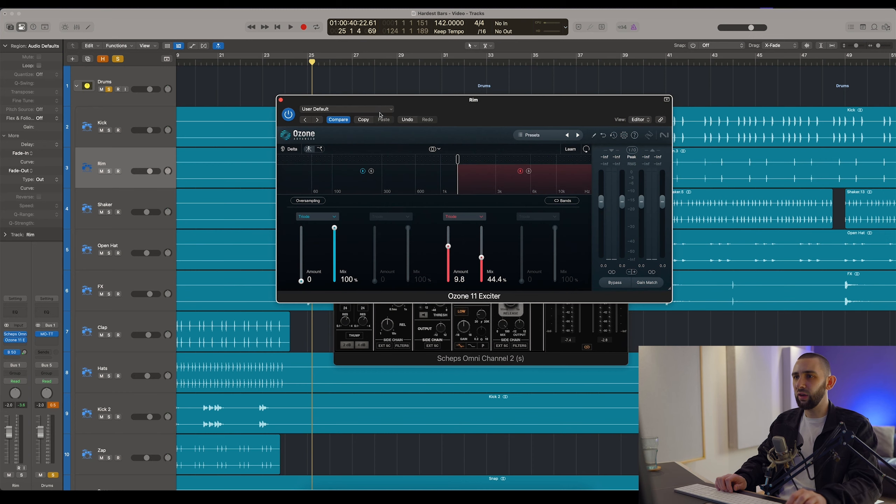
left_click_drag(384, 103, 477, 151)
left_click_drag(437, 115, 178, 126)
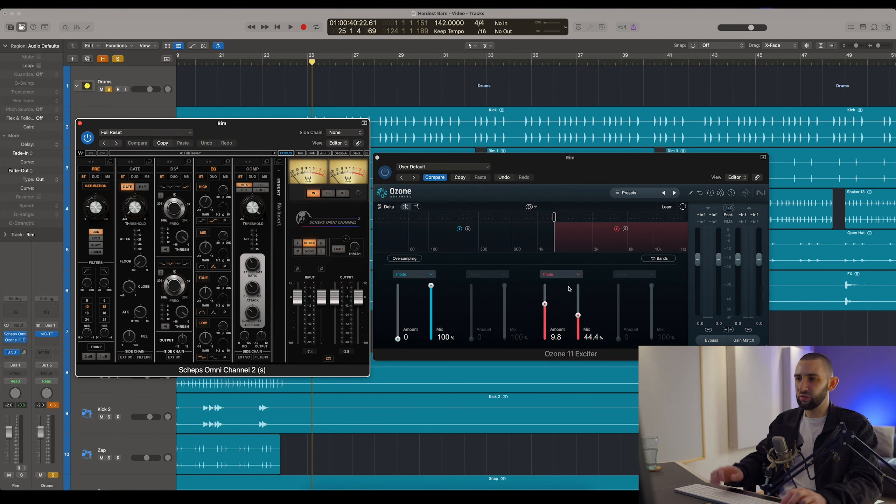
- Play the drums from bar 25 with the Rim's two plug-in windows moved clear of the upper tracks
left_click_drag(219, 123, 221, 173)
scroll(344, 114, "down", 3)
key("space")
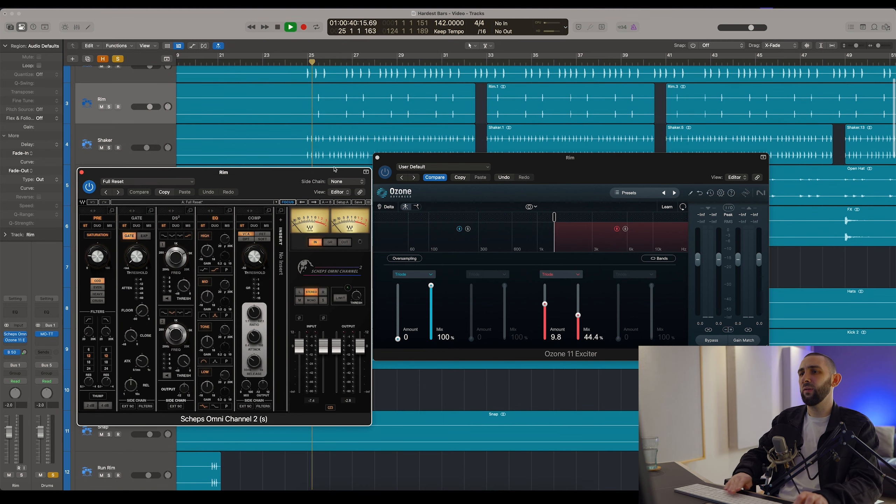
left_click_drag(304, 173, 343, 180)
scroll(164, 119, "up", 3)
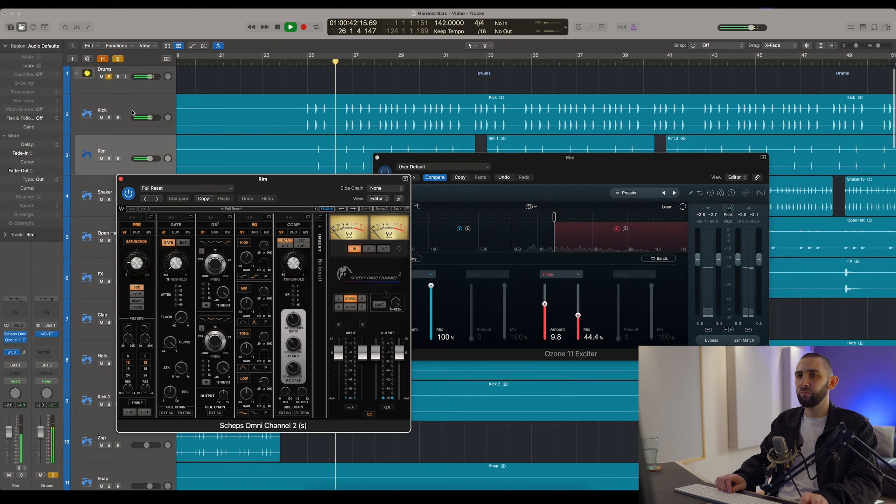
- Solo the Kick and Rim tracks and compare the Rim with its plug-ins bypassed and active
left_click(109, 159)
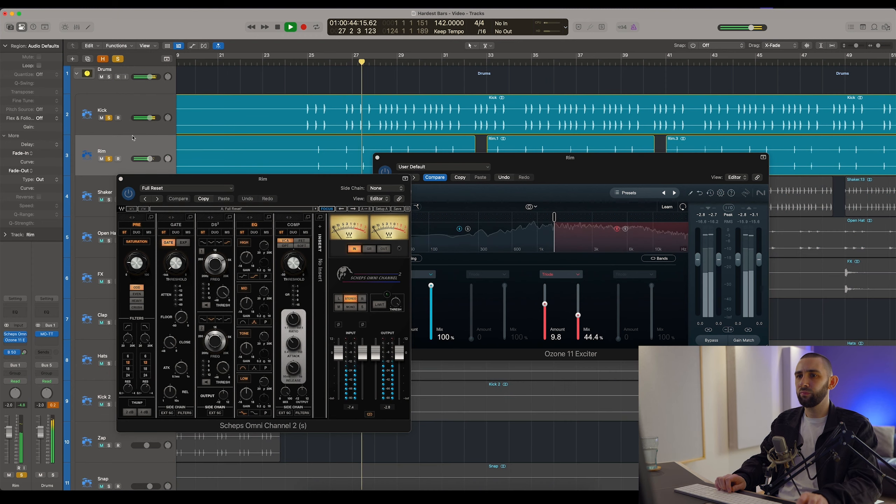
left_click(7, 339)
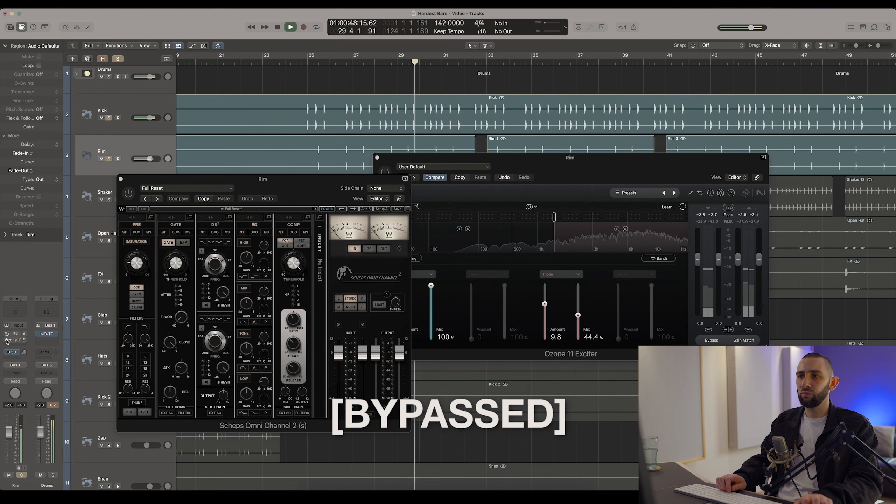
left_click(6, 340)
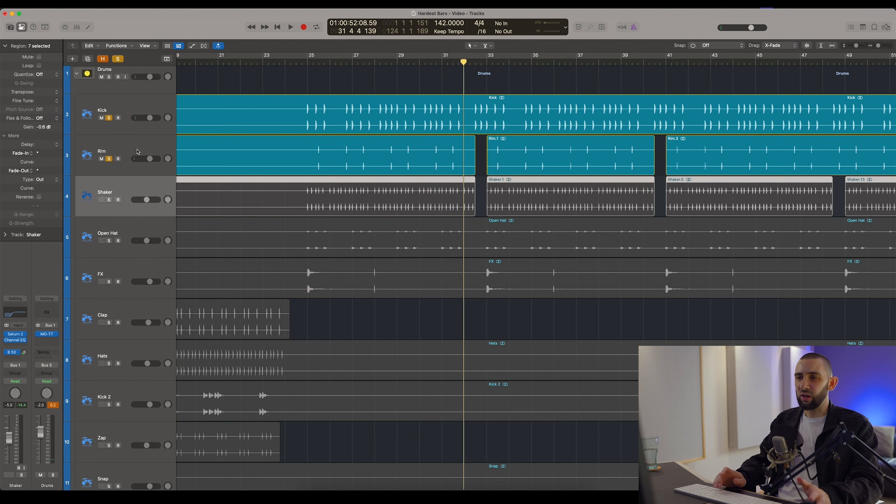
- Add the Shaker track to the solo, play from bar 25 and open the Shaker's Saturn 2
left_click(109, 200)
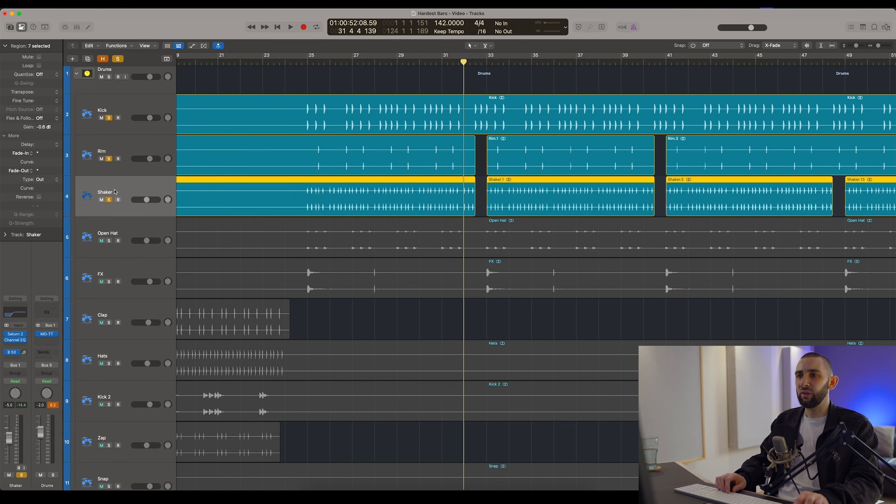
left_click(306, 60)
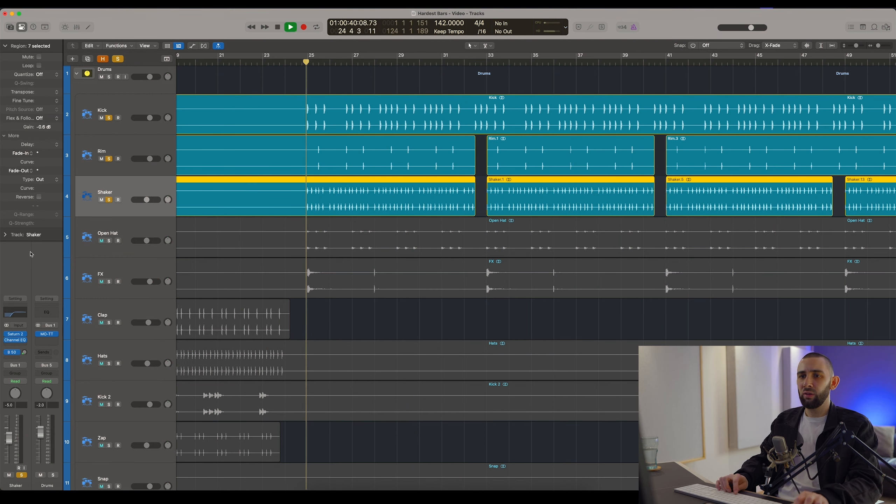
left_click(15, 334)
left_click_drag(371, 105, 454, 128)
- Bypass and re-enable Saturn 2 on the Shaker twice during playback to compare the sound
left_click(372, 137)
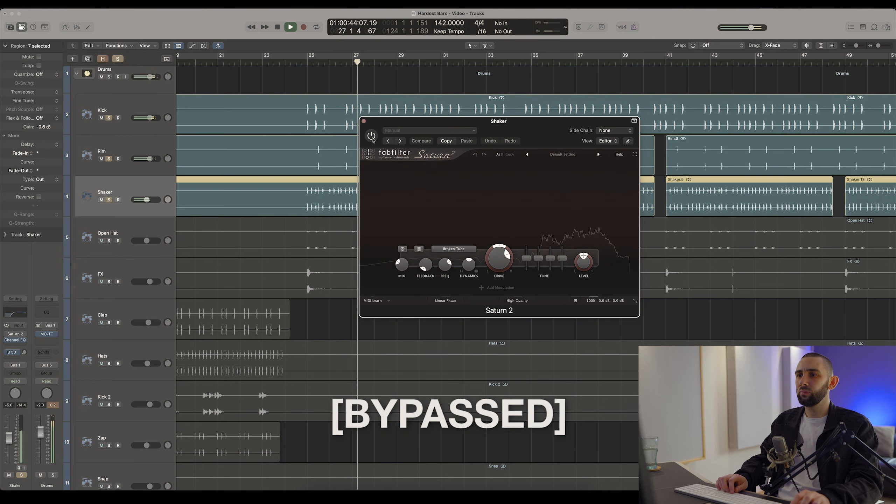
left_click(371, 137)
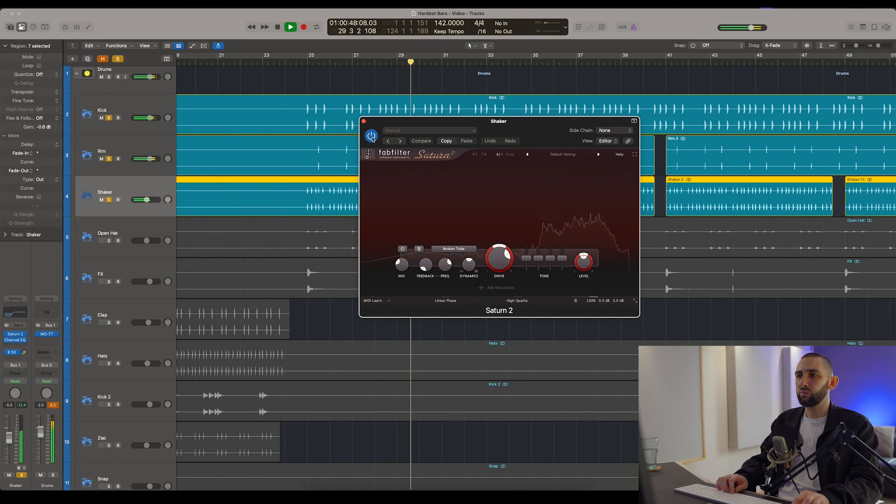
left_click(372, 137)
left_click(371, 137)
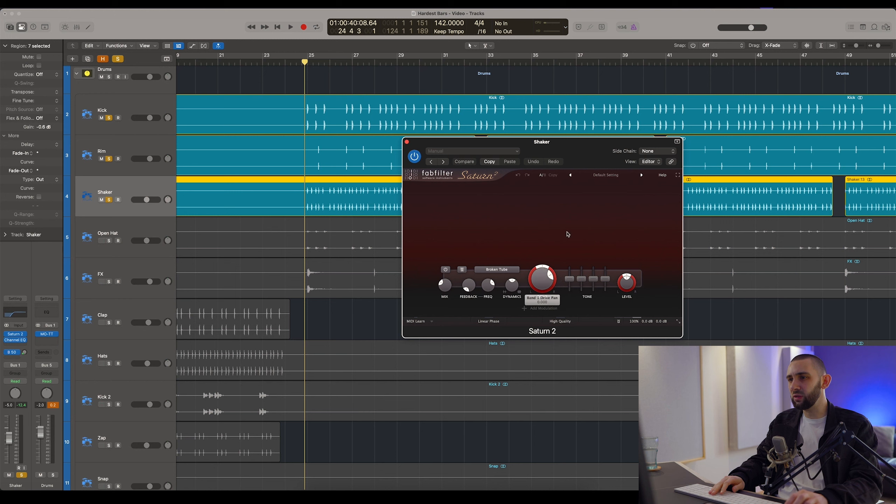
- Move the Shaker's Saturn 2 window aside and compare the bypassed and active sound once more
left_click_drag(520, 144, 515, 156)
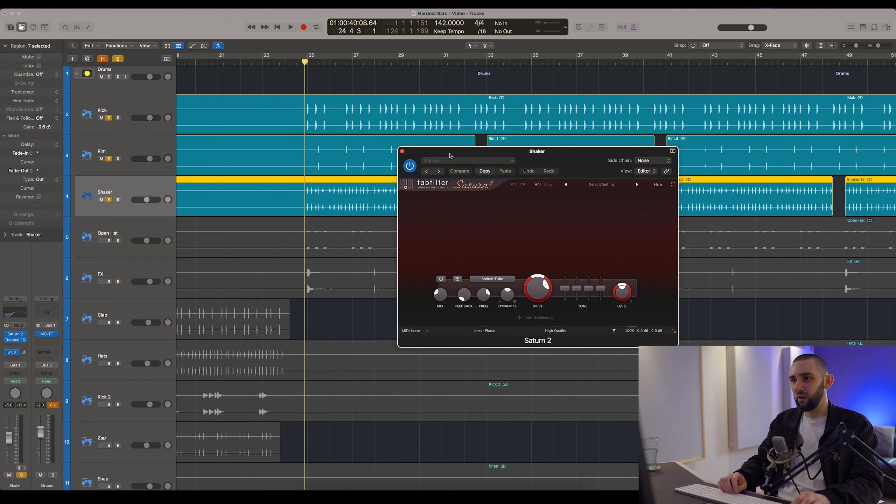
left_click_drag(449, 154, 475, 173)
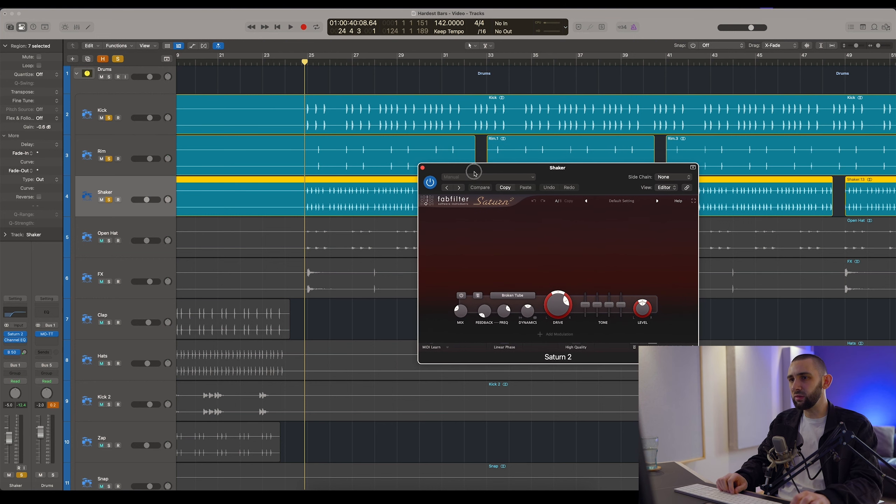
left_click(429, 185)
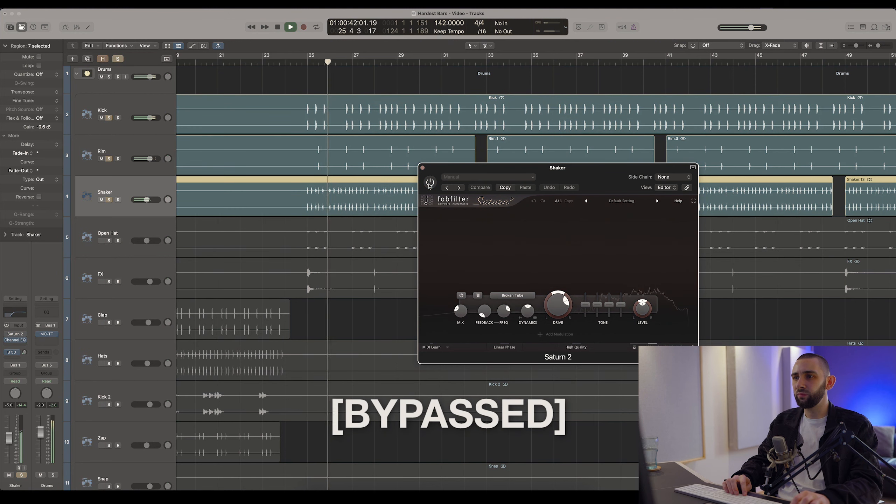
left_click(429, 183)
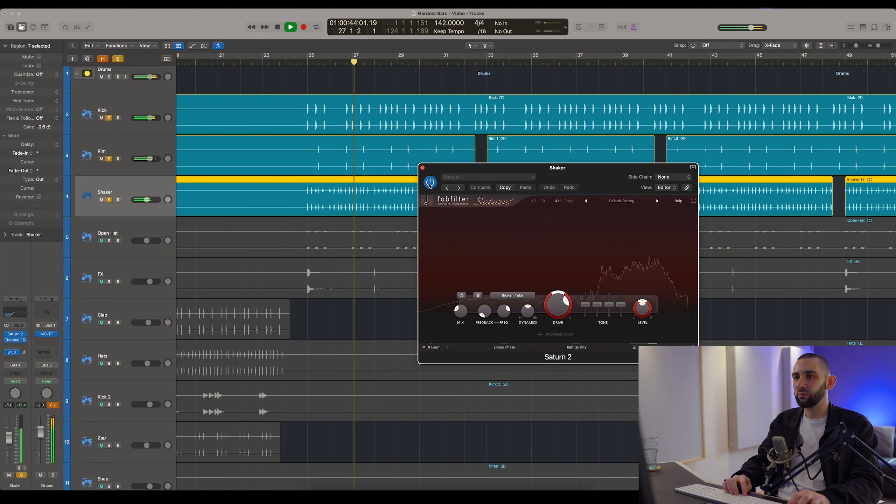
- Add the Open Hat track to the solo and switch from the Shaker's Saturn 2 to the Open Hat's Saturn 2
left_click(285, 252, "shift")
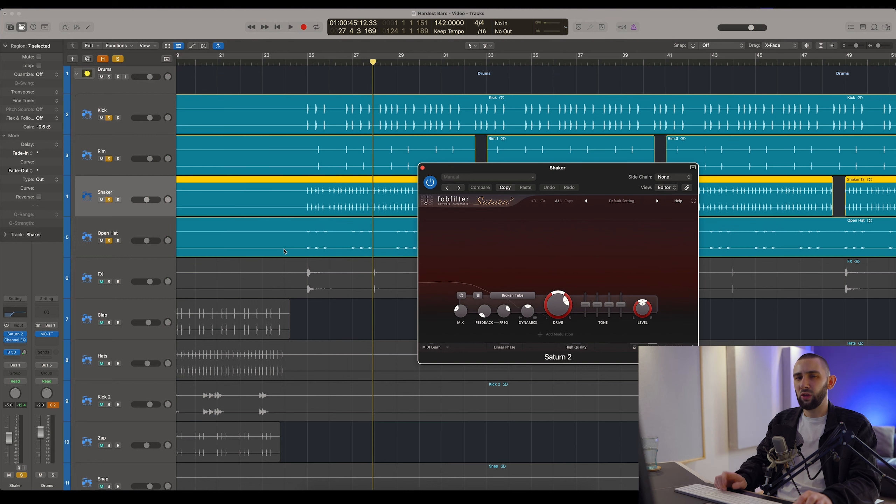
left_click(11, 335)
key("Down")
left_click(10, 335)
- Play from bar 25 and compare the Open Hat with its Saturn 2 bypassed and active
left_click_drag(305, 64, 307, 62)
key("space")
left_click_drag(464, 188, 438, 173)
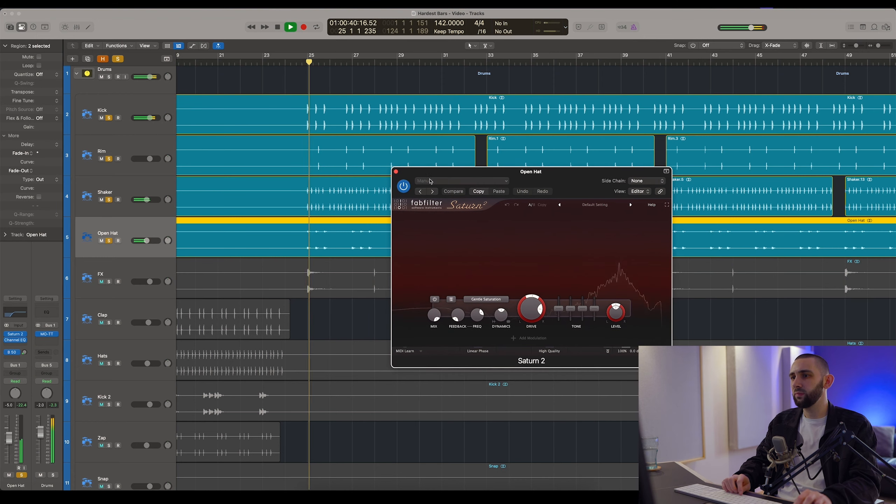
left_click(404, 186)
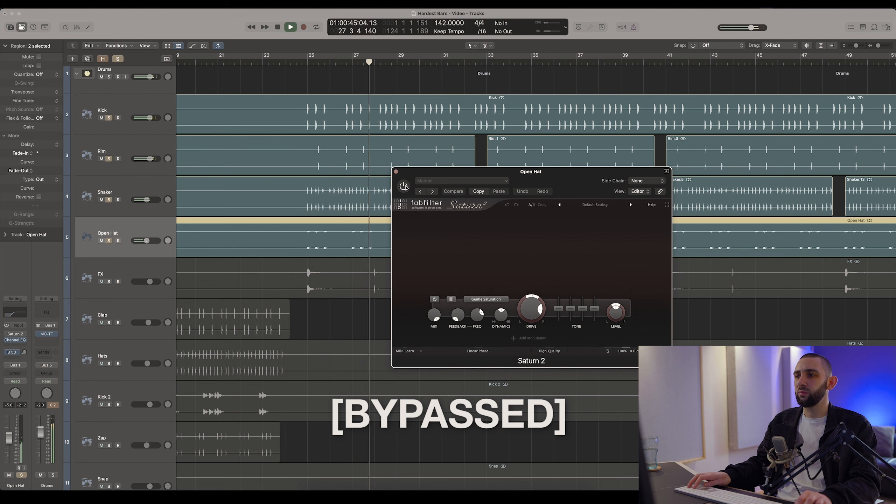
left_click(404, 186)
left_click_drag(404, 174, 443, 176)
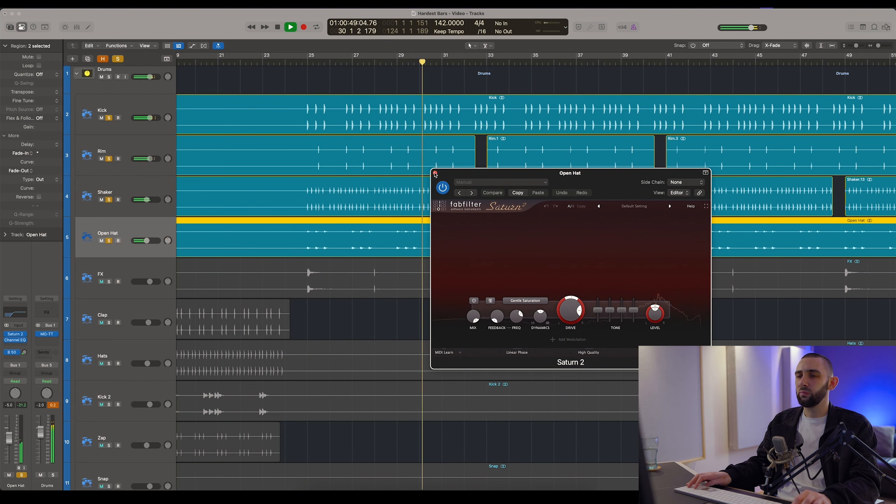
- Close the Open Hat's Saturn 2, add the FX track to the solo and play from just before bar 25
left_click(435, 173)
key("space")
left_click(108, 282)
left_click(302, 63)
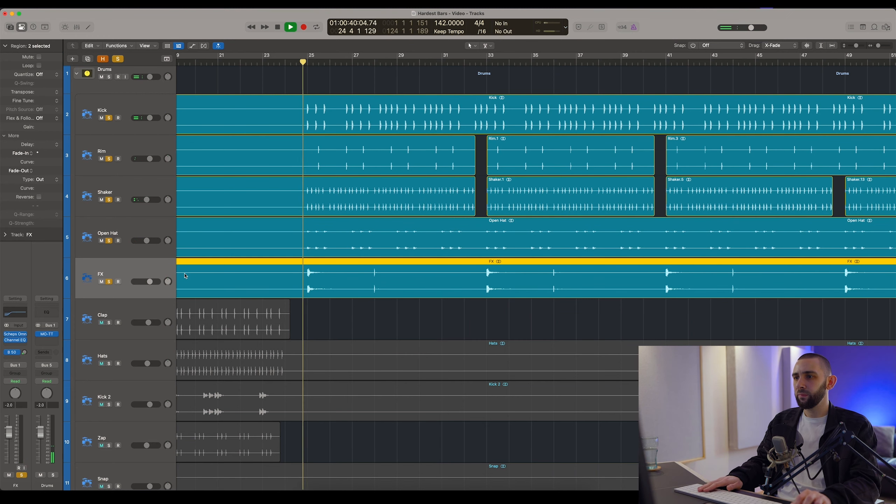
key("super+Left")
key("super+Left")
key("super+Left")
key("super+Left")
key("super+Left")
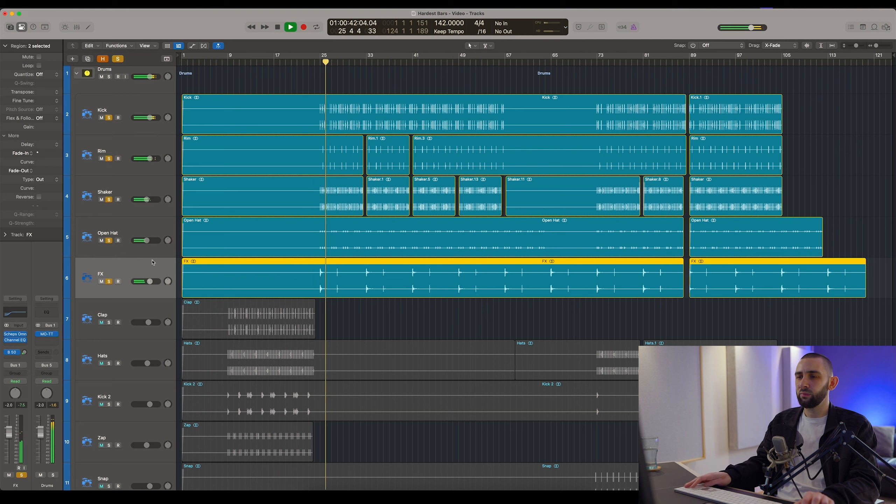
- Solo only the FX track, place the playhead just before its bar 33 hit and open its Channel EQ
left_click(107, 282, "alt")
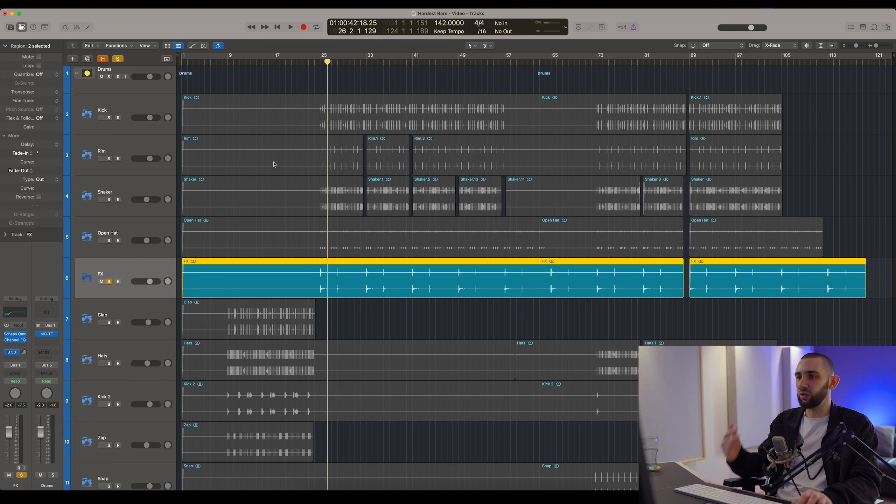
left_click(363, 62)
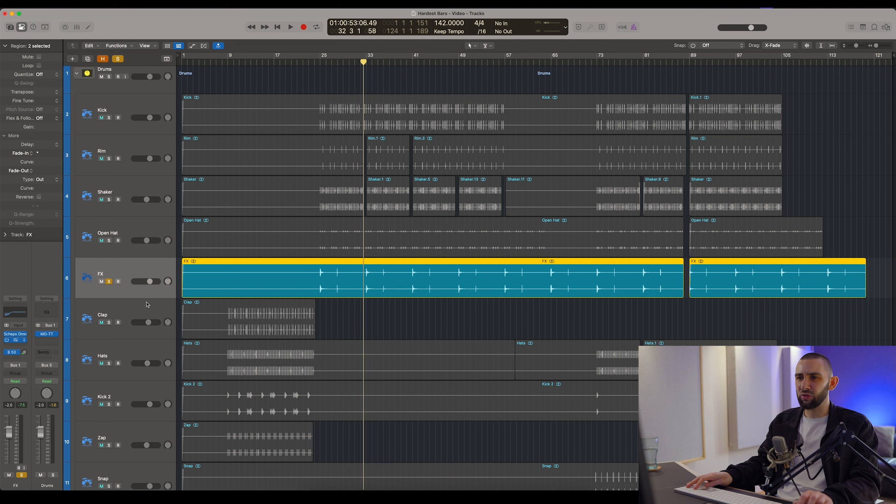
left_click(15, 340)
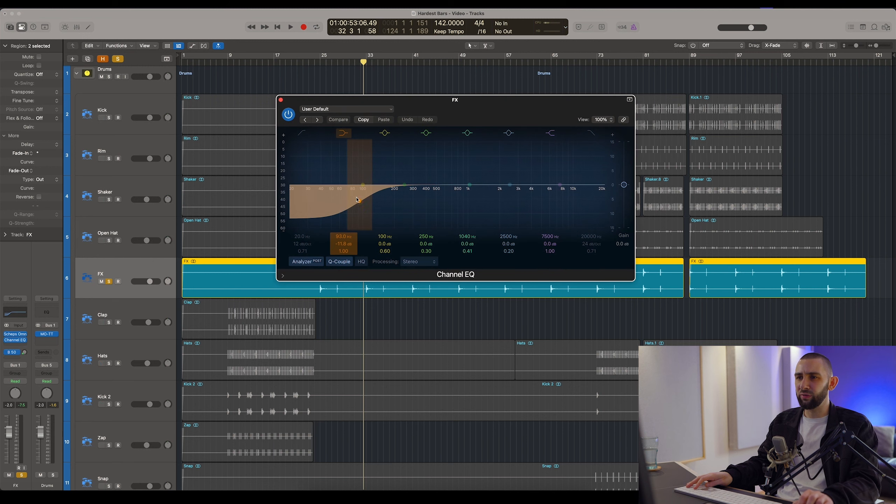
- Close the FX track's Channel EQ and briefly inspect its Scheps Omni Channel 2
left_click(281, 100)
left_click(16, 333)
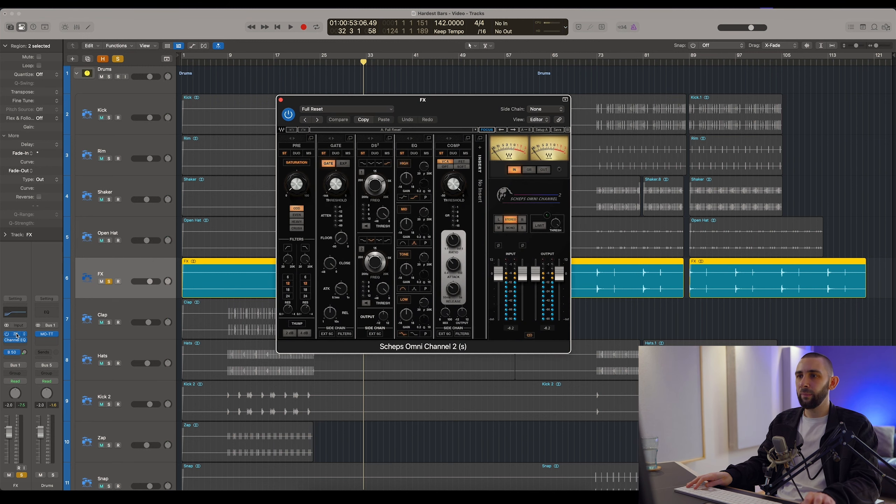
left_click(17, 335)
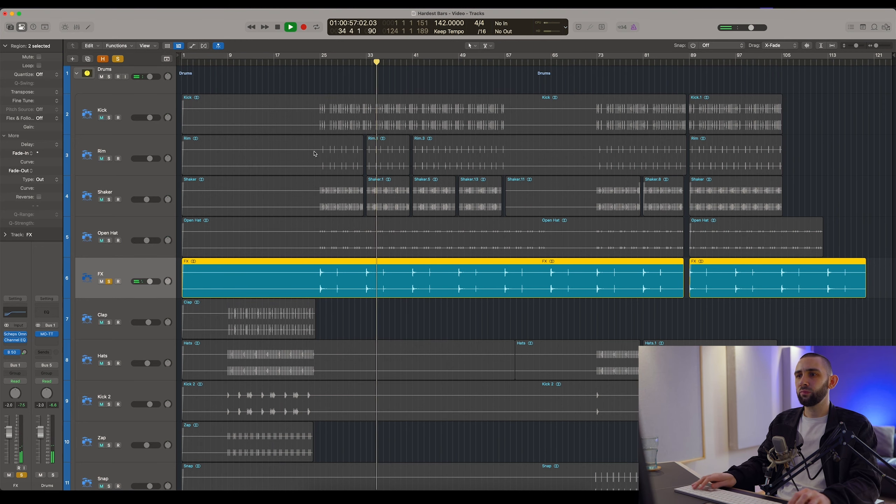
- Replace the FX solo with the Clap, Hats, Kick 2, Zap and Snap tracks and move the playhead to bar 9
scroll(325, 142, "down", 10)
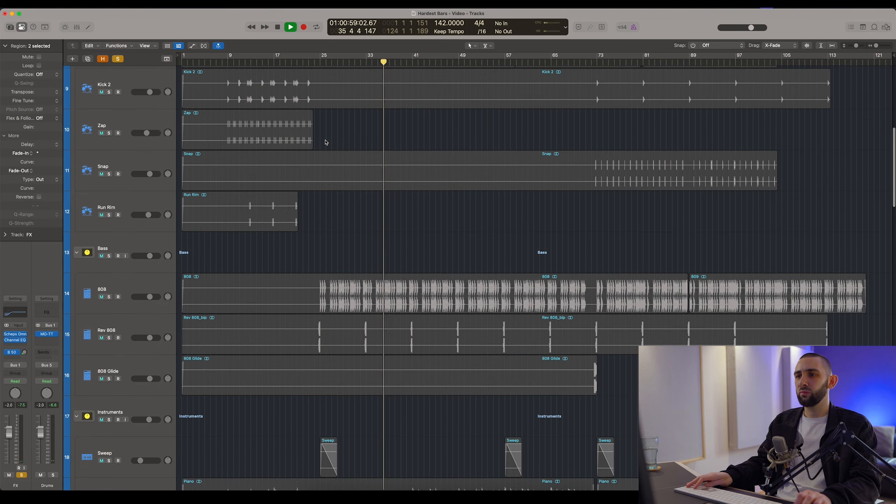
scroll(325, 141, "up", 8)
scroll(297, 134, "up", 1)
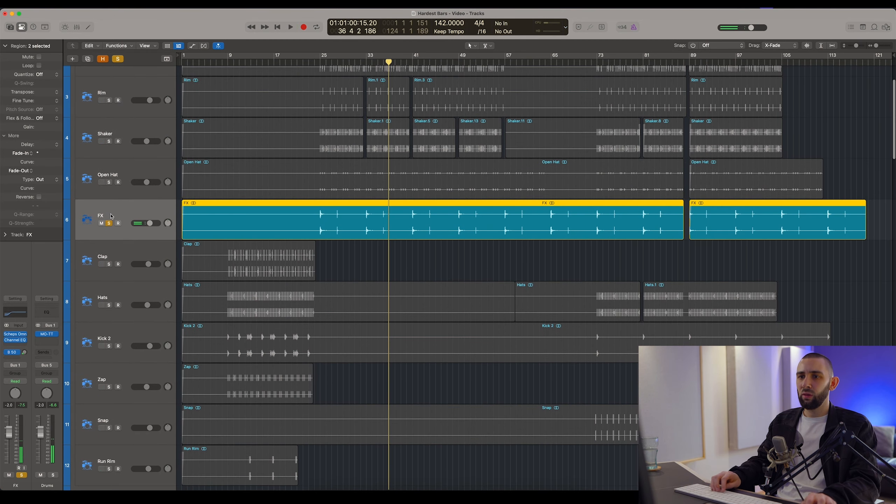
left_click(109, 223)
left_click(120, 252)
left_click_drag(109, 264, 115, 423)
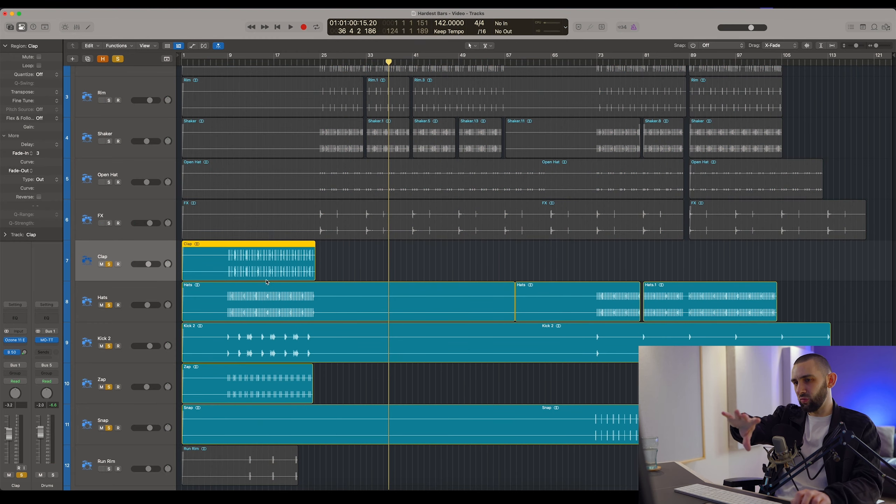
scroll(268, 283, "down", 5)
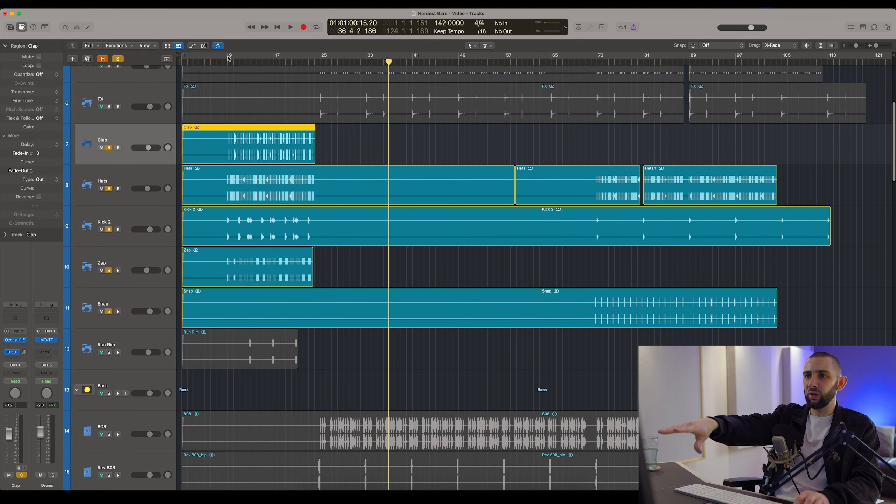
left_click(228, 62)
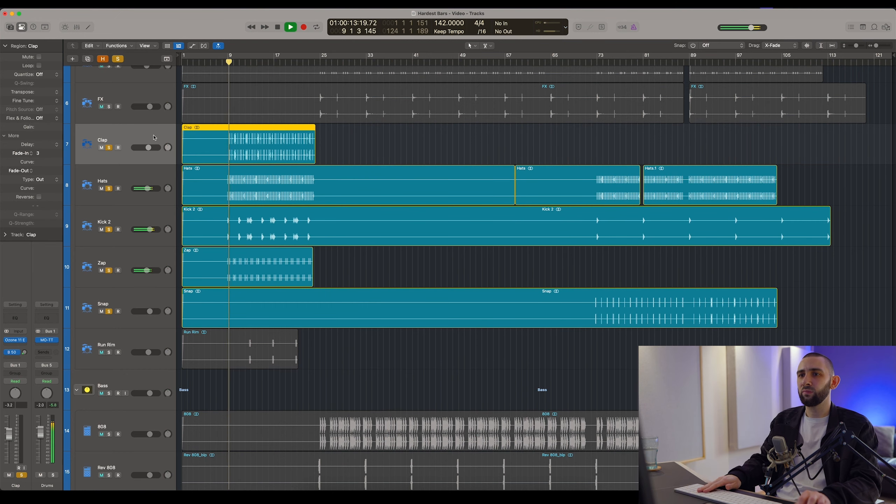
- Play the soloed tracks from bar 9 while reviewing the channel strips from Clap to Snap, ending with playback stopped
scroll(181, 159, "up", 10)
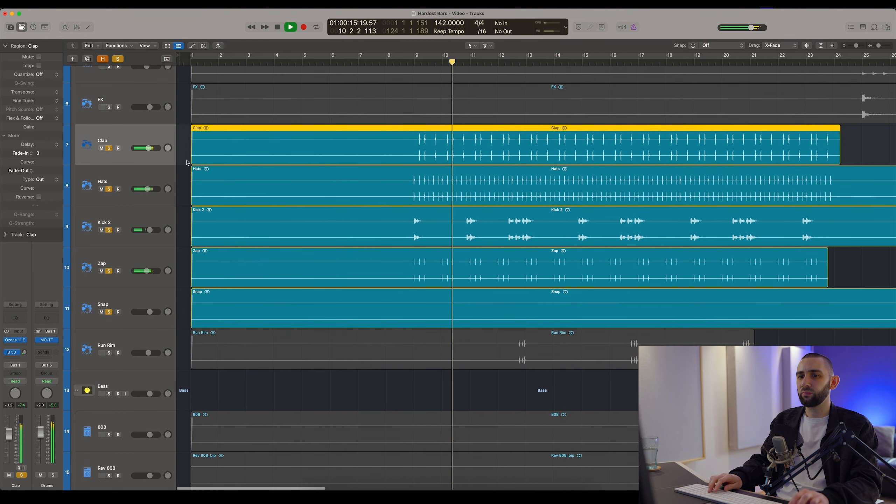
key("Down")
key("Down")
key("Down")
key("Down")
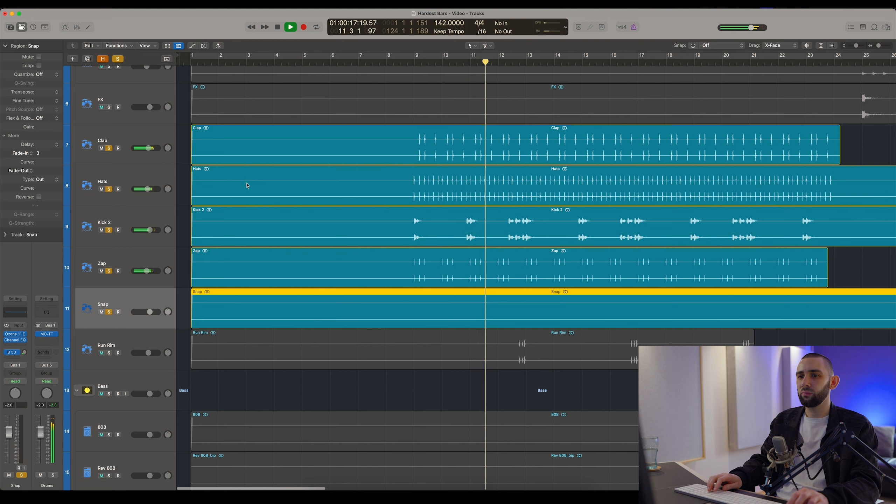
key("Up")
key("Up")
key("Up")
key("Up")
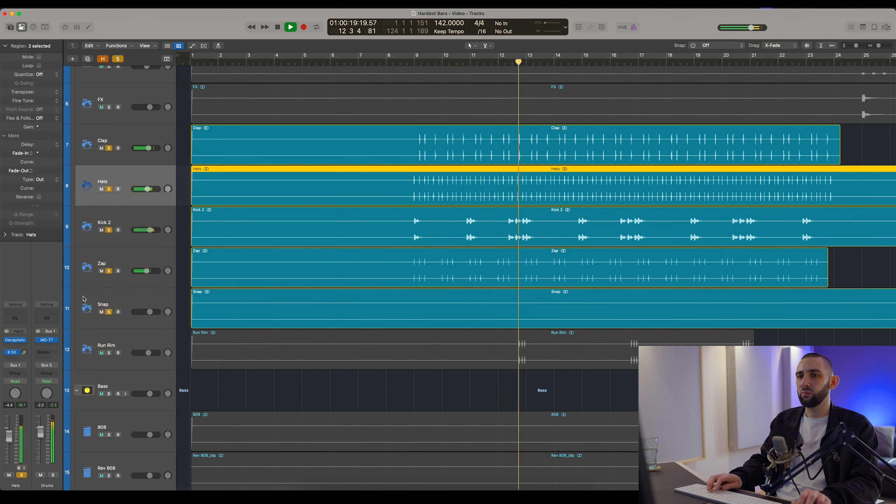
key("space")
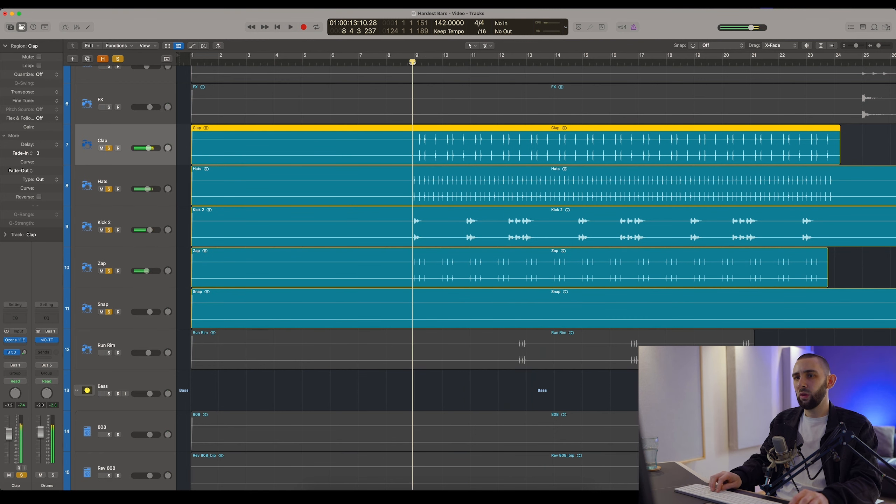
- Open the Kick 2 track's Channel EQ, solo only Kick 2 and start playback just before bar 9
key("Down")
key("Down")
left_click(16, 339)
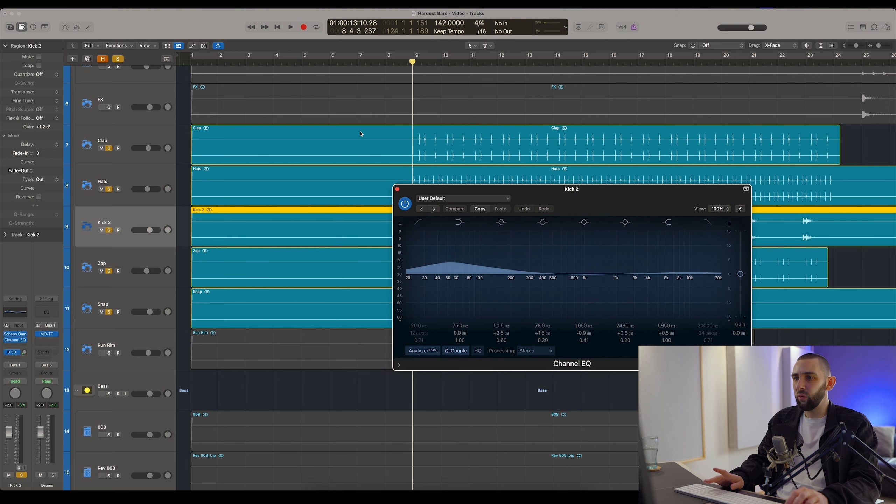
left_click_drag(424, 184, 419, 246)
left_click(109, 230, "alt")
left_click(109, 230)
key("space")
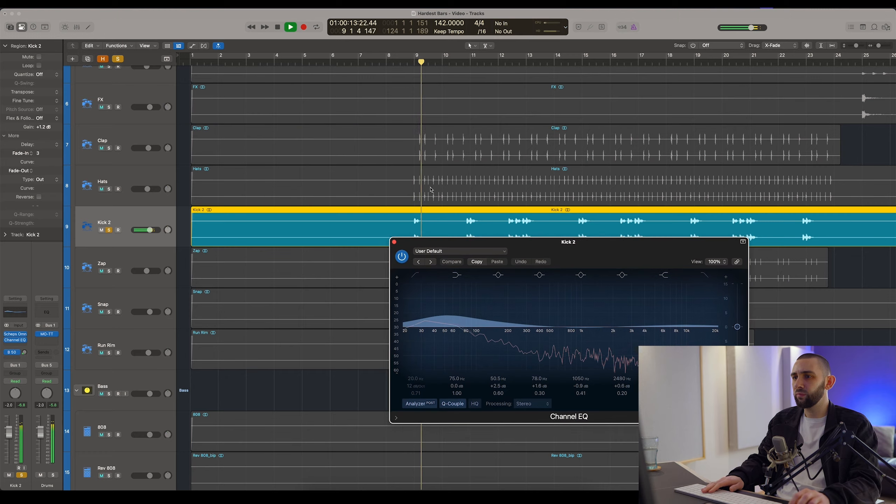
- Compare Kick 2 with its Channel EQ bypassed and active, close the plug-in and stop playback
scroll(462, 141, "down", 3)
left_click(402, 256)
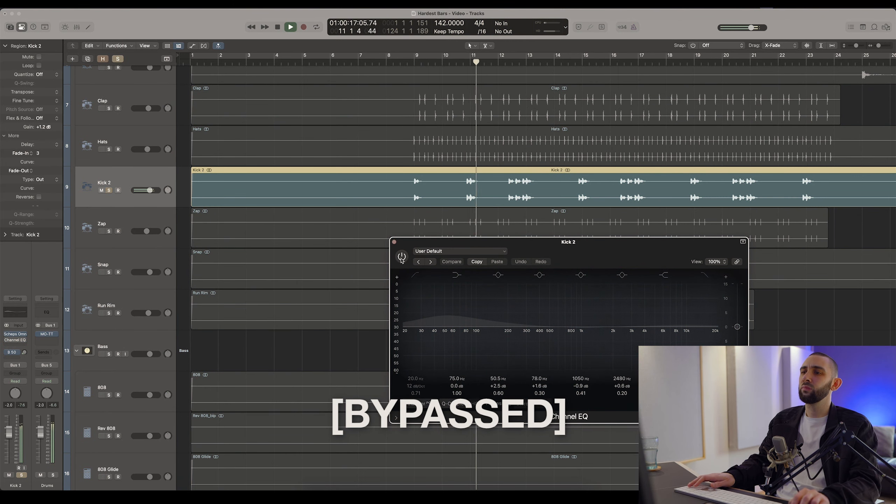
left_click(401, 256)
left_click(394, 242)
key("space")
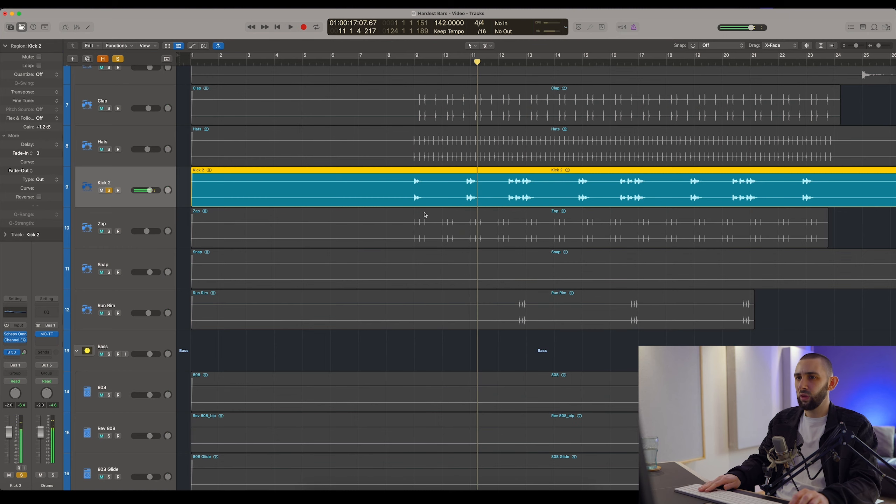
- Clear all track solos and look over the full set of drum tracks
key("super+Left")
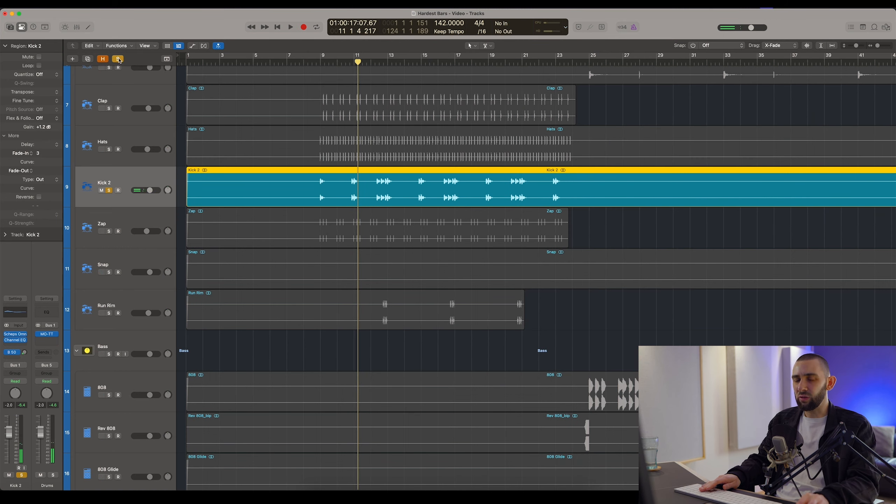
left_click(119, 59)
scroll(272, 170, "down", 10)
scroll(272, 170, "up", 15)
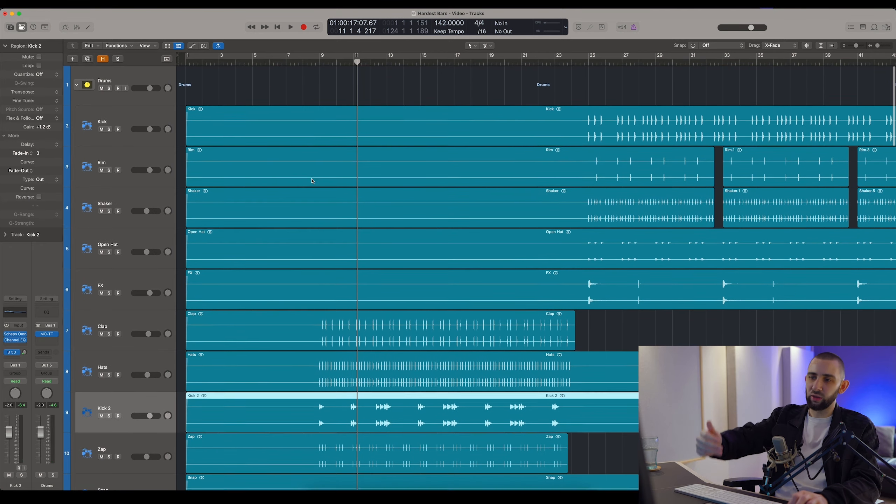
scroll(312, 181, "down", 8)
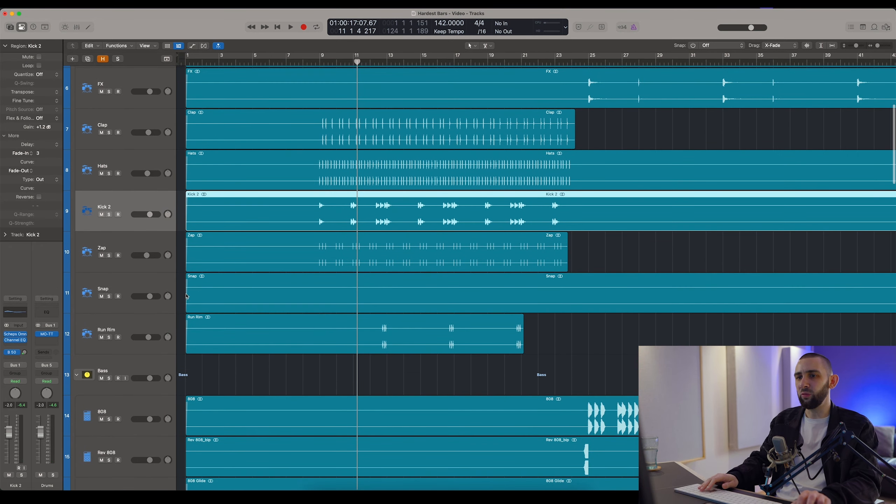
- Select the Clap track and open its Ozone 11 Exciter clear of the Clap region
left_click(131, 242)
scroll(118, 235, "right", 1)
key("Up")
key("Up")
key("Up")
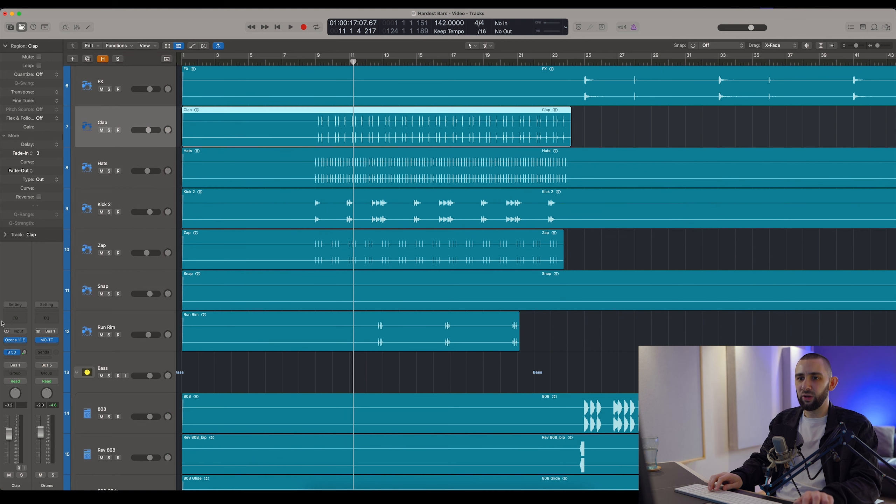
left_click(14, 341)
left_click_drag(386, 100, 506, 154)
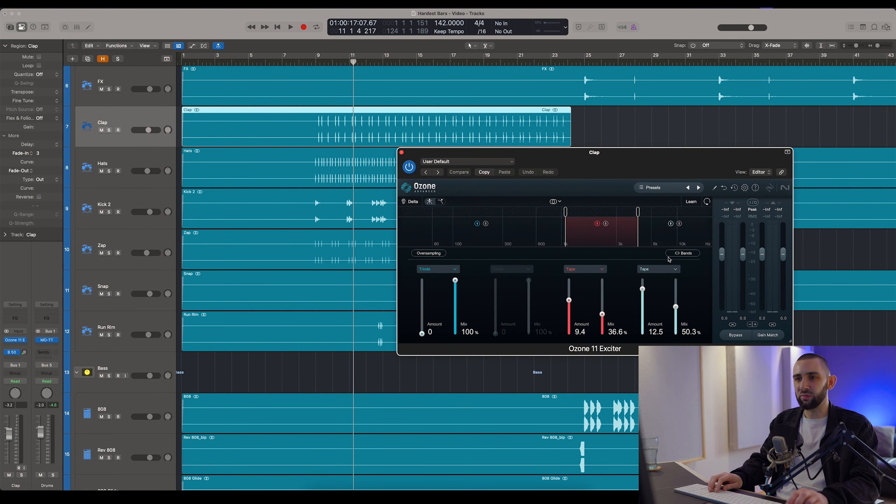
- Solo the Clap, play from bar 9 and compare it with the Ozone 11 Exciter bypassed and active
left_click(110, 130)
left_click(317, 62)
left_click_drag(434, 154, 419, 151)
key("space")
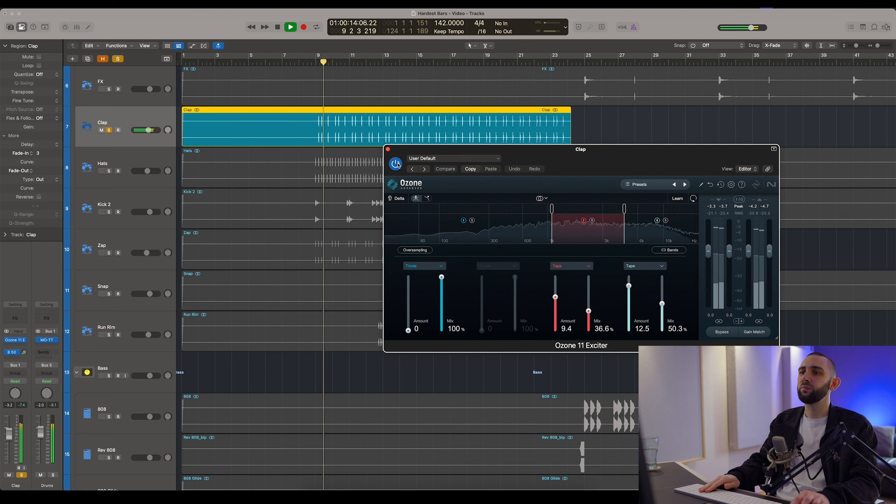
left_click(396, 164)
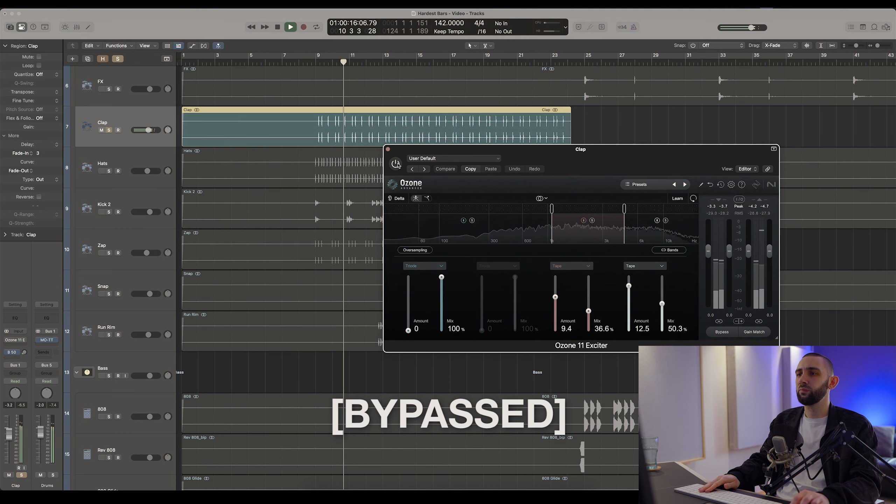
left_click(397, 164)
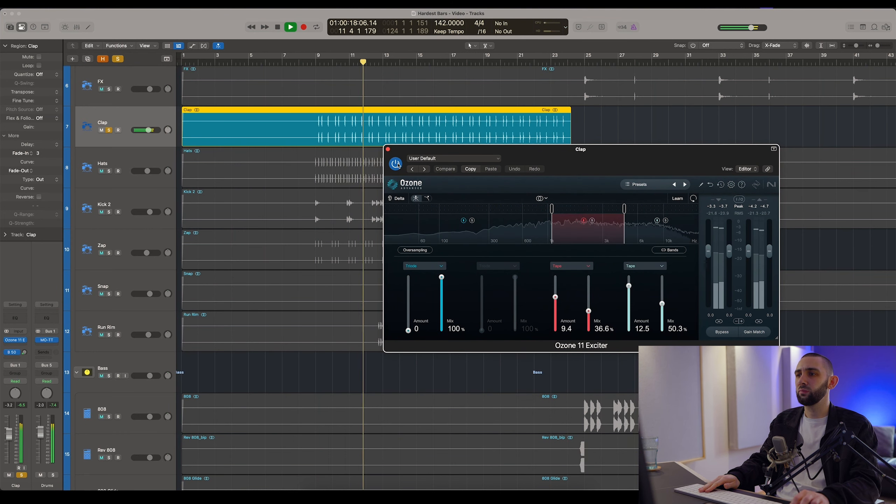
left_click(397, 164)
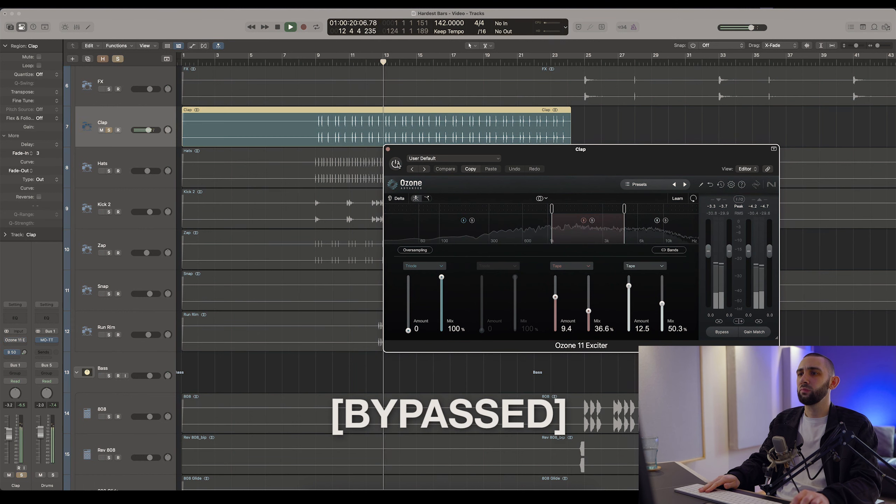
left_click(397, 163)
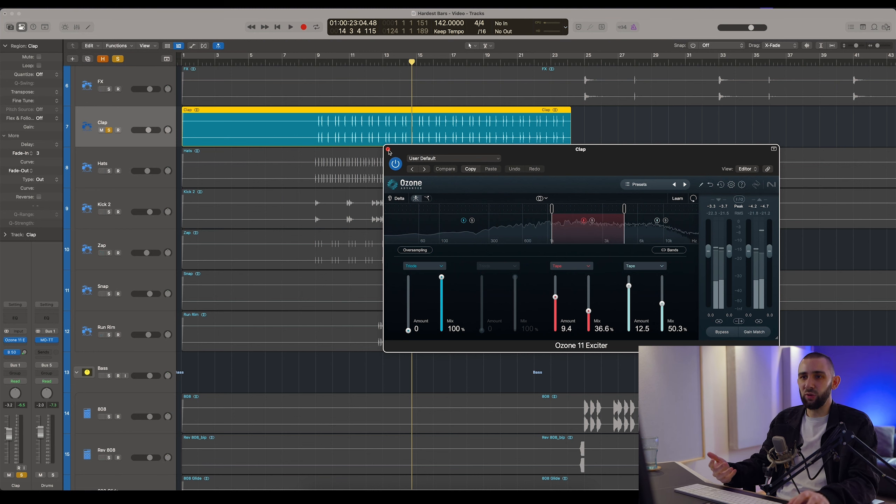
- Close the Clap's Ozone 11 Exciter, add the Hats track to the solo and play from bar 9
left_click_drag(410, 152, 399, 153)
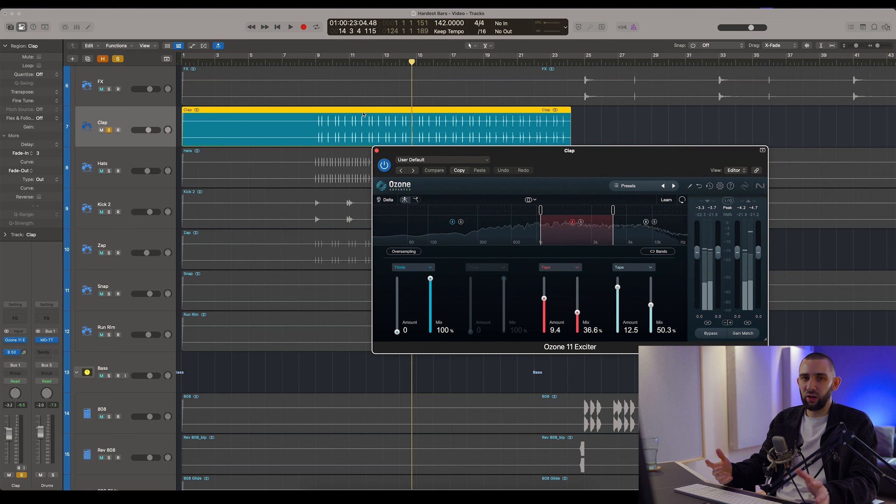
left_click_drag(581, 158, 555, 156)
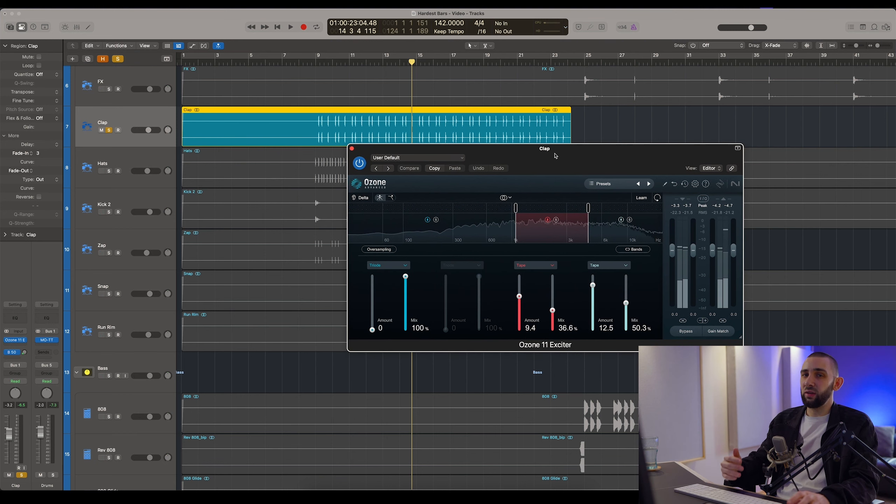
left_click(352, 149)
left_click(109, 171)
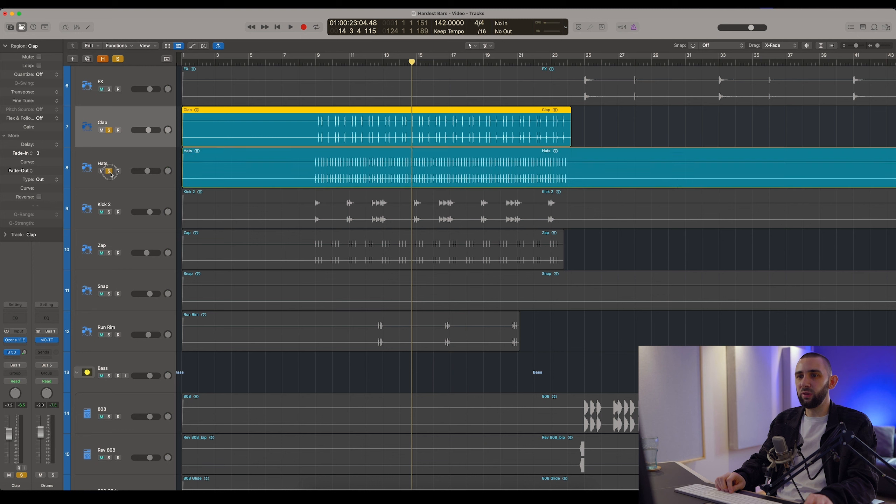
left_click(316, 62)
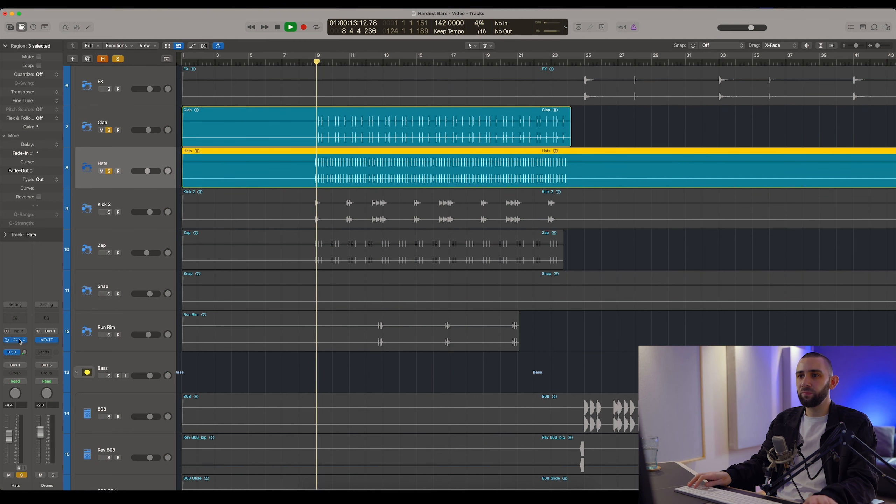
- Open the Hats track's Decapitator and remove the Clap from the solo
left_click(20, 341)
left_click_drag(332, 108, 491, 167)
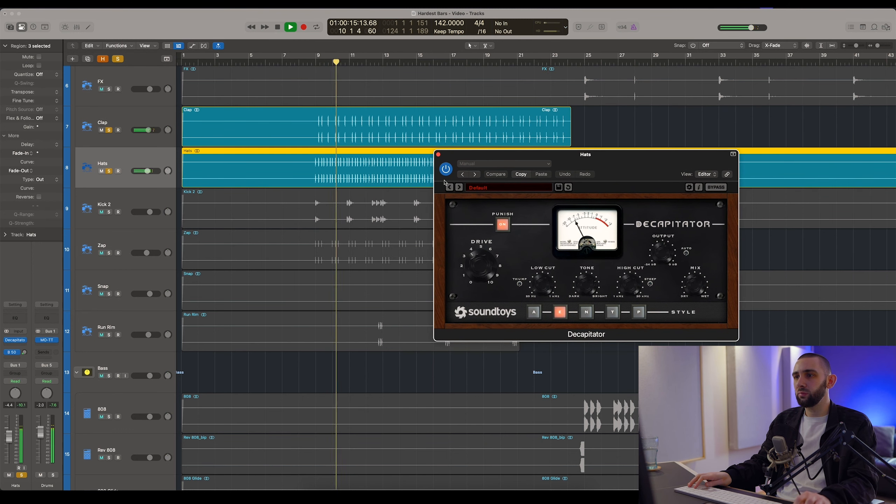
left_click(109, 130)
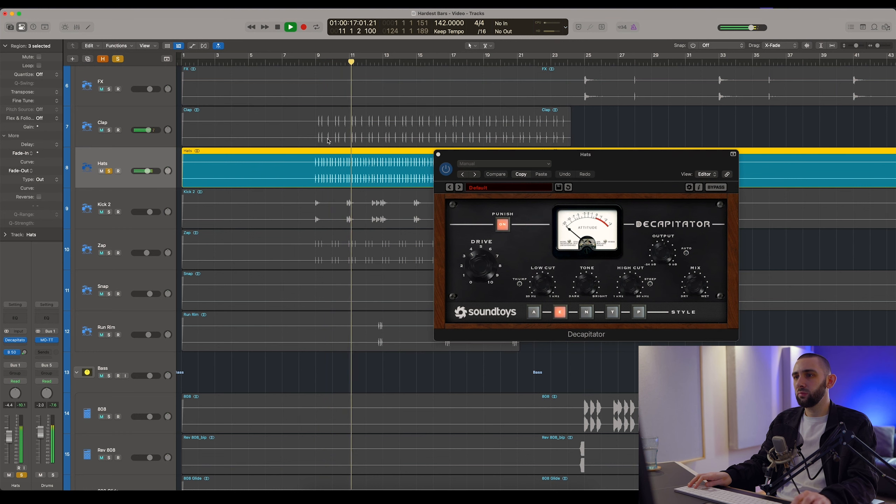
- Compare the soloed Hats with Decapitator bypassed and active, then stop playback
left_click(446, 169)
left_click(446, 169)
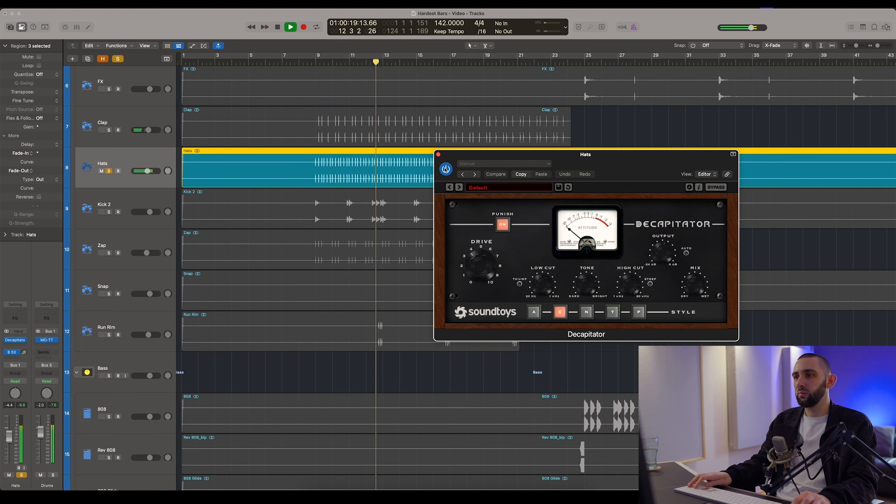
left_click(446, 169)
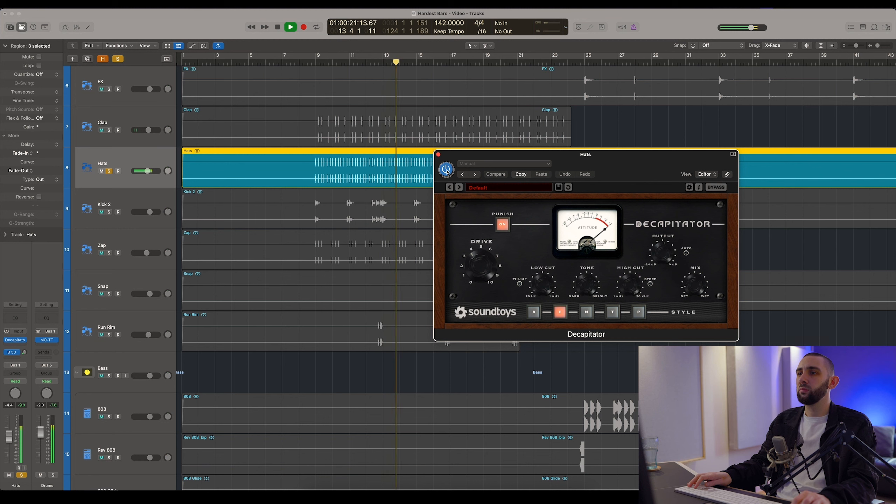
left_click(446, 169)
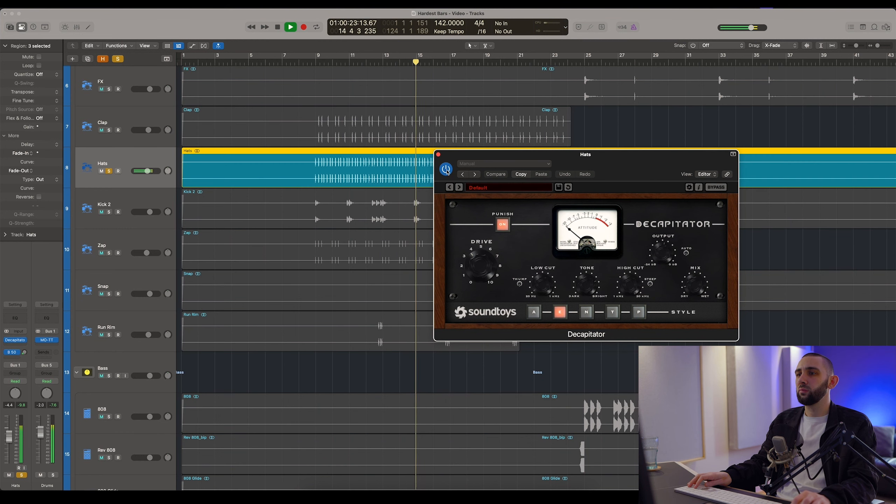
key("space")
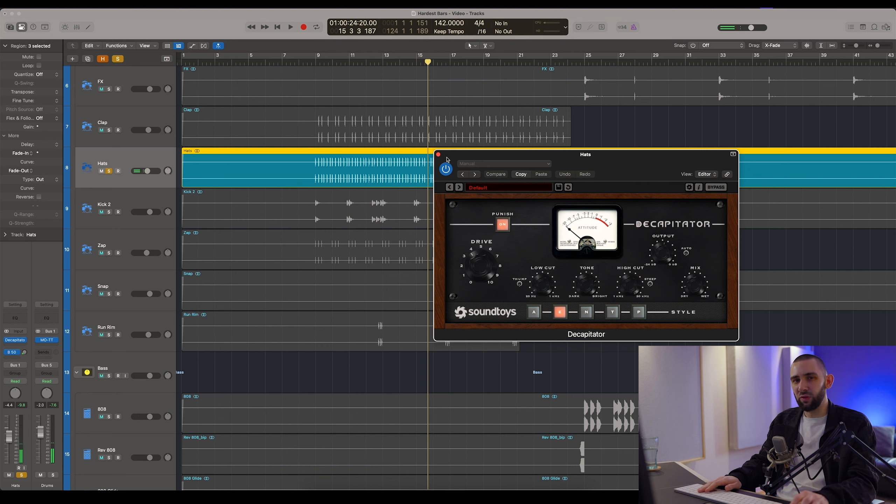
- Replay the soloed Hats from bar 9 with Decapitator bypassed and active, and close the plug-in window
left_click(315, 62)
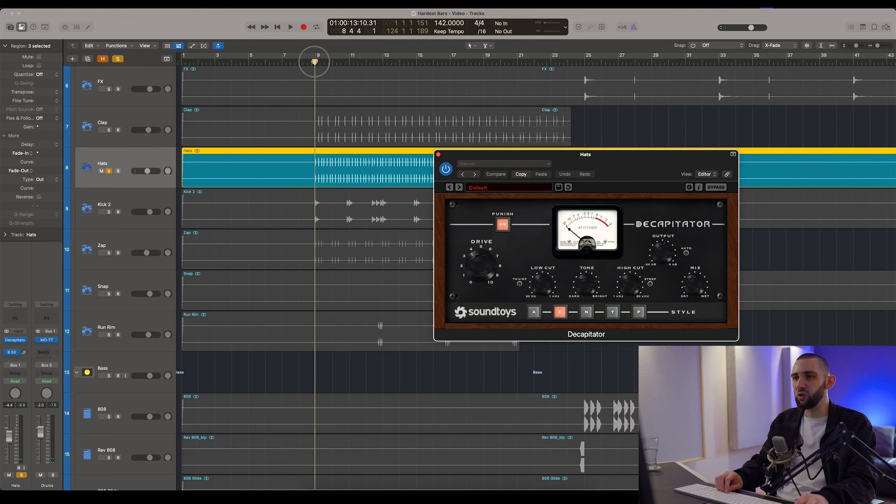
left_click_drag(472, 160, 454, 154)
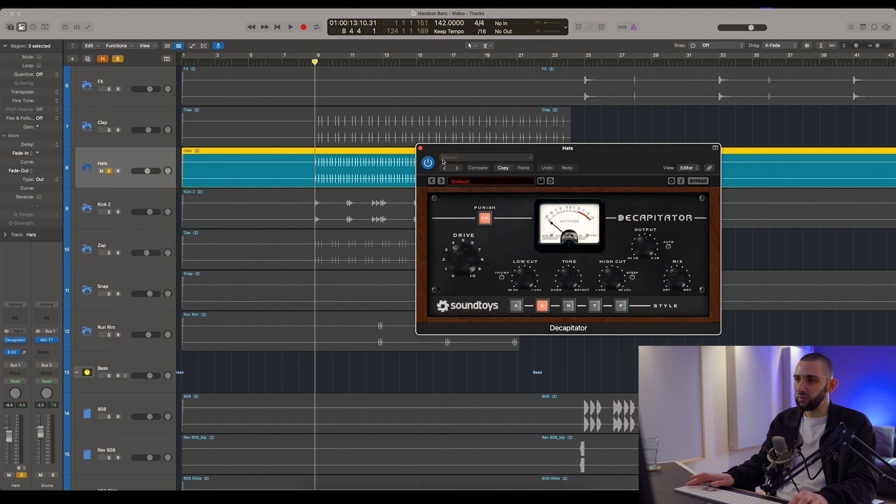
left_click(428, 163)
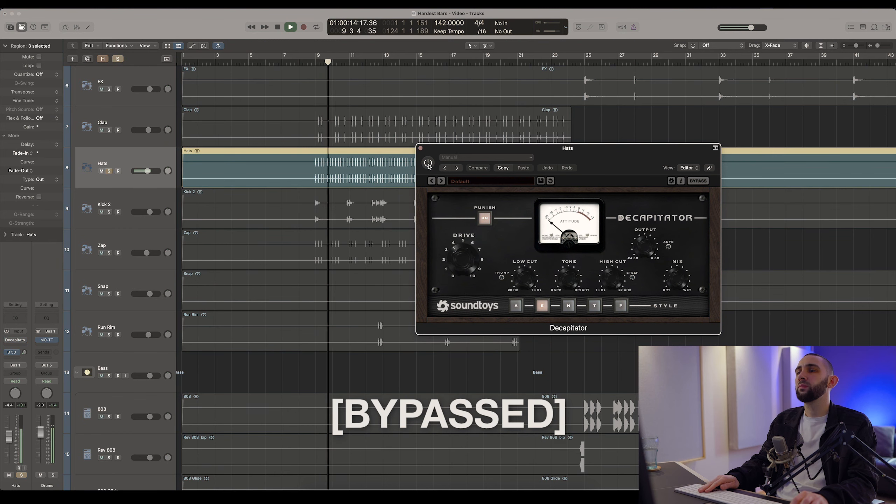
left_click(428, 164)
left_click(420, 148)
- Stop playback, switch the solo from Hats to the whole Drums stack and place the playhead just before bar 73
scroll(420, 150, "down", 5)
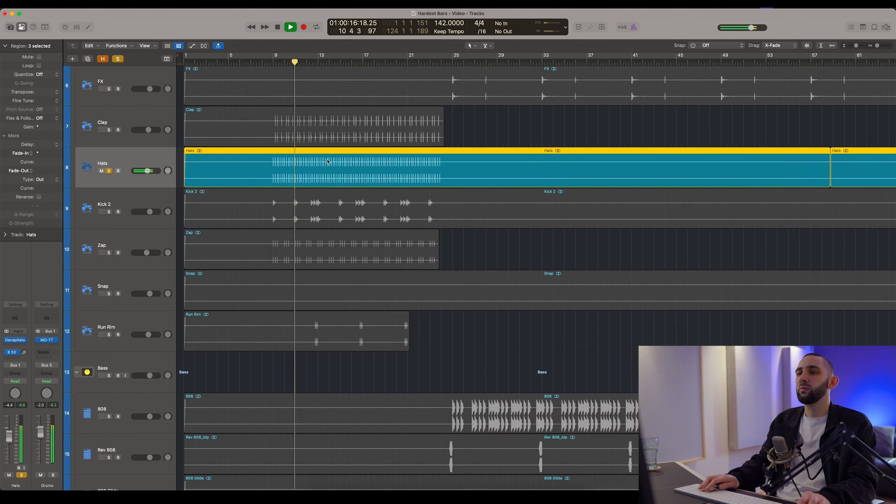
key("space")
left_click(108, 171)
left_click(594, 63)
scroll(628, 152, "up", 6)
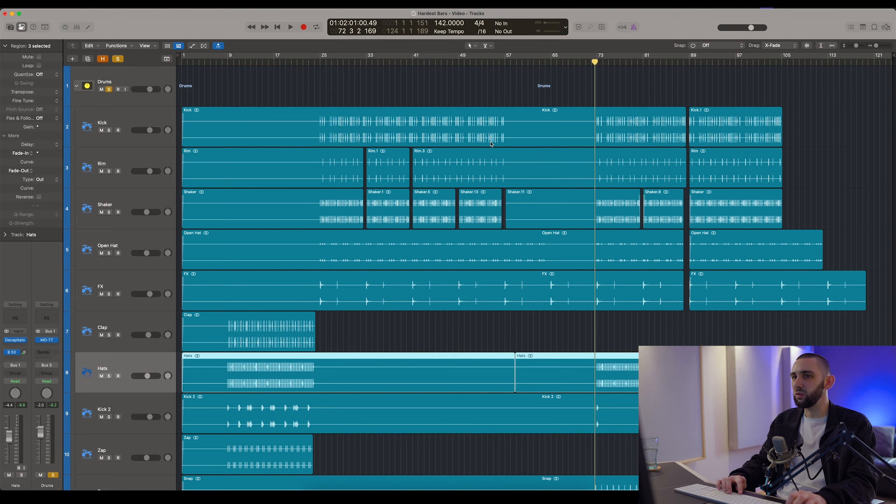
- Look over the drum arrangement and play the soloed Drums stack from bar 73 with the timeline enlarged
scroll(492, 144, "down", 15)
scroll(641, 275, "down", 5)
scroll(642, 273, "up", 10)
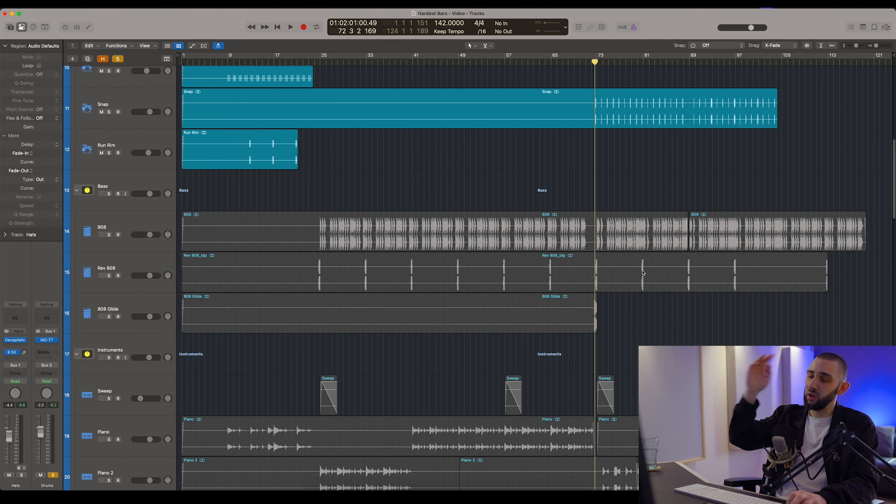
scroll(642, 273, "up", 7)
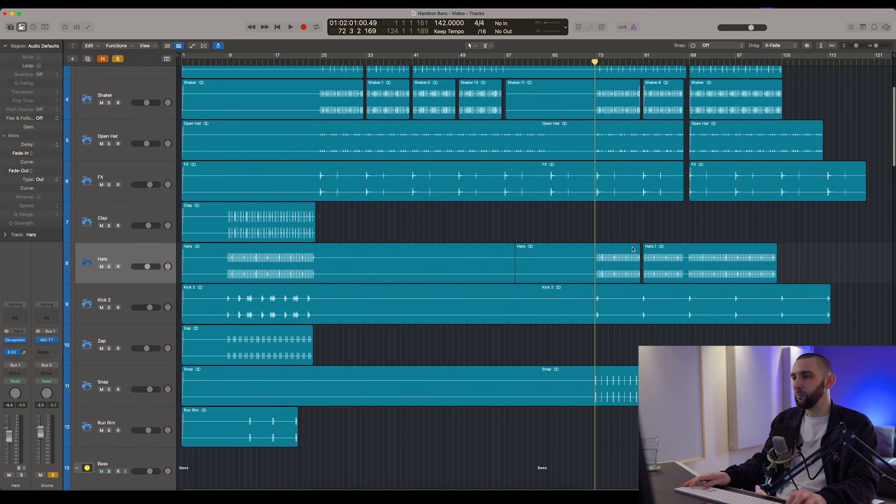
scroll(633, 249, "up", 5)
scroll(579, 191, "down", 5)
key("space")
key("super+Right")
key("super+Right")
key("super+Right")
key("super+Right")
key("super+Right")
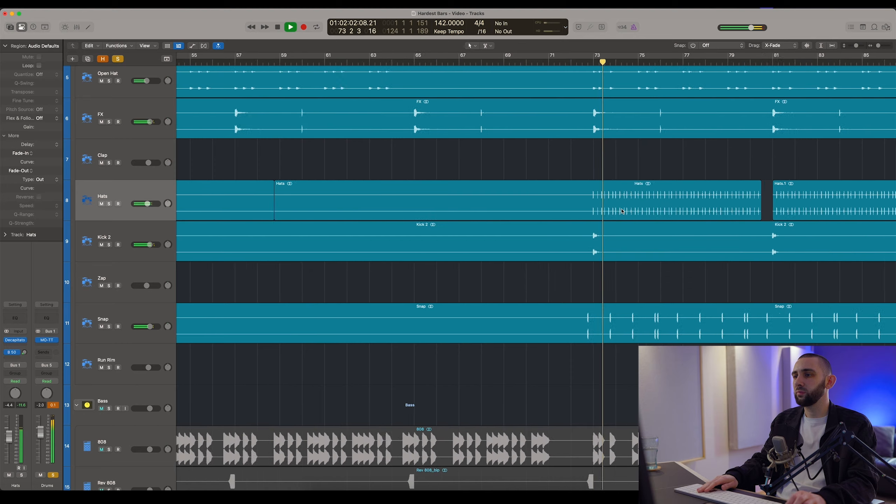
scroll(621, 213, "right", 3)
scroll(619, 211, "up", 1)
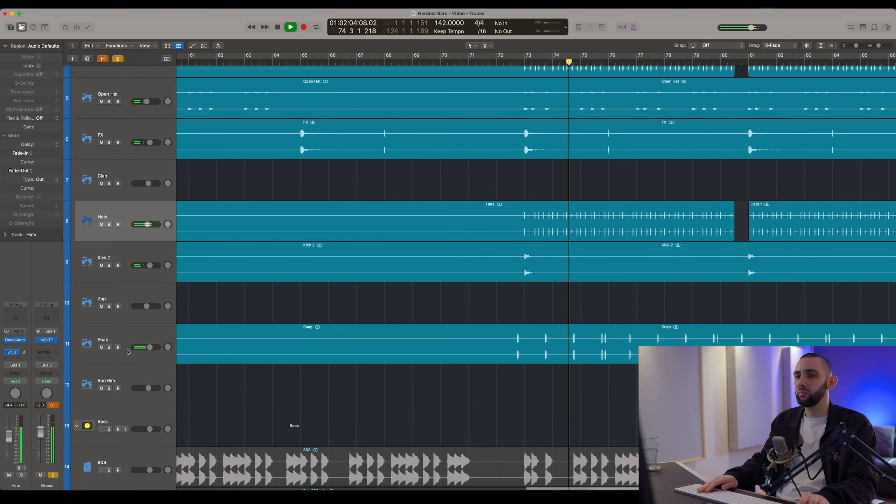
- Open the Snap track's Ozone 11 Exciter, compare the drums with it bypassed and active, and close it
left_click(122, 339)
left_click(16, 334)
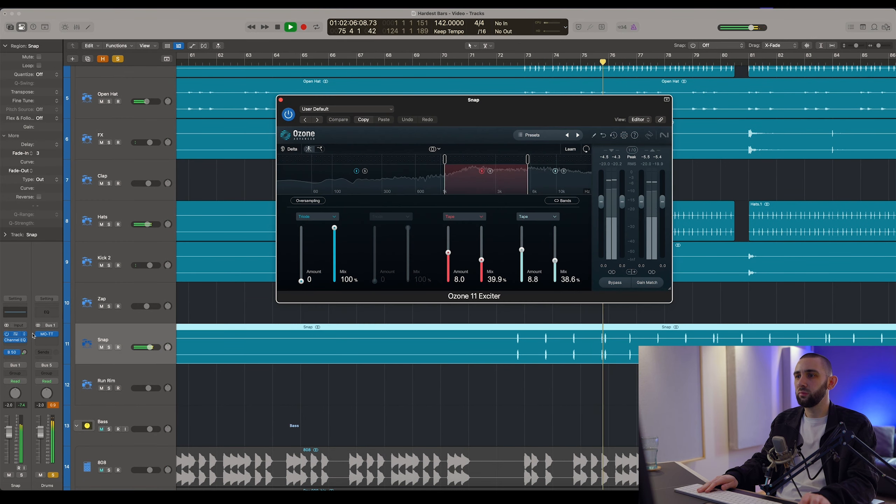
key("super+Left")
key("super+Left")
key("super+Left")
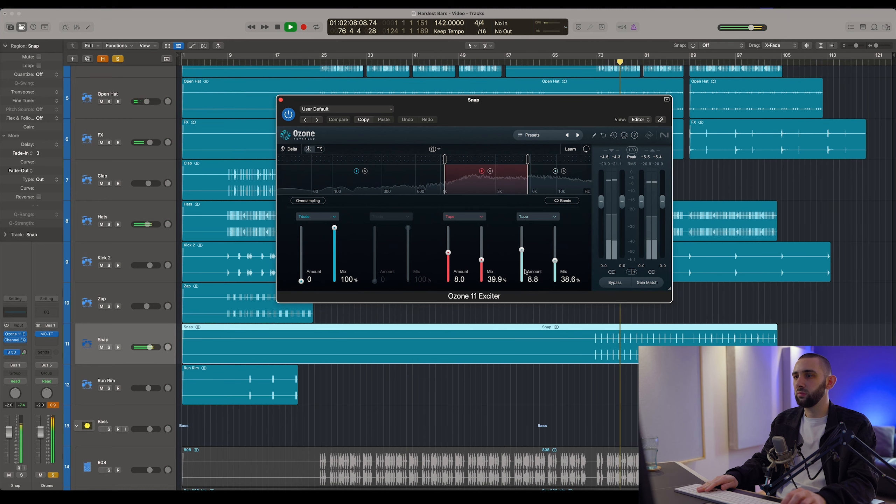
left_click(288, 115)
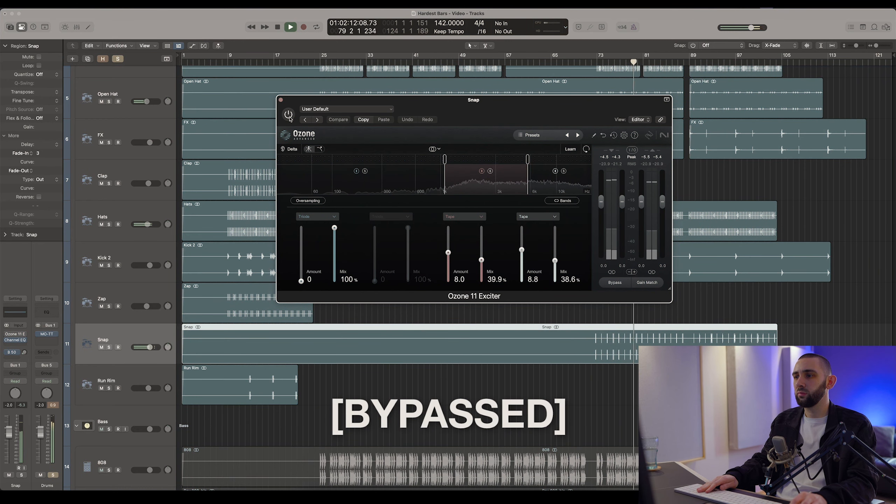
left_click(289, 115)
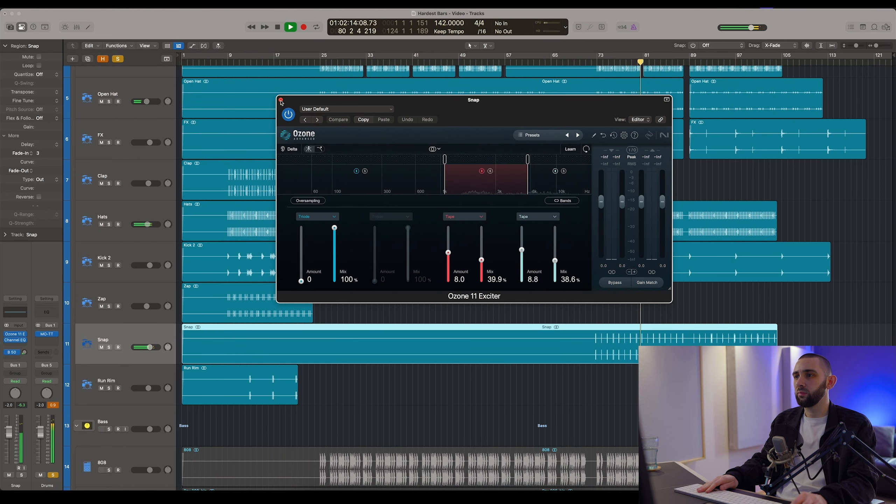
left_click(280, 100)
- Select the Kick track, stop playback and clear the Drums solo
scroll(581, 212, "up", 5)
key("Up")
key("Up")
key("Up")
key("Up")
key("Up")
key("Up")
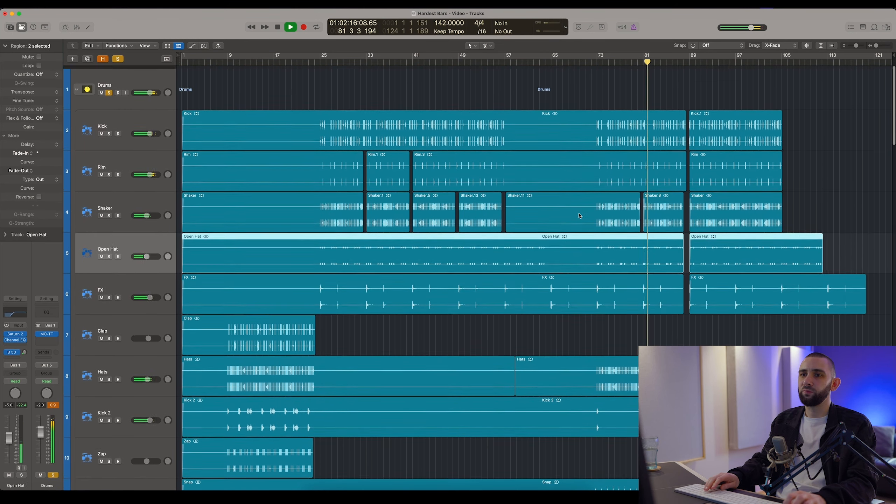
key("Up")
left_click(118, 118)
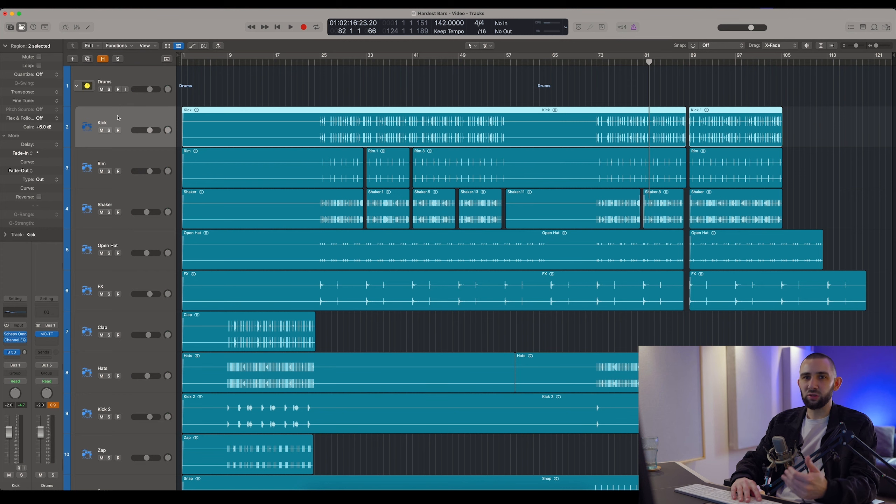
- Display the mixer, select the tracks from Kick through Run Rim to examine their Bus 50 sends, and hide the mixer
key("x")
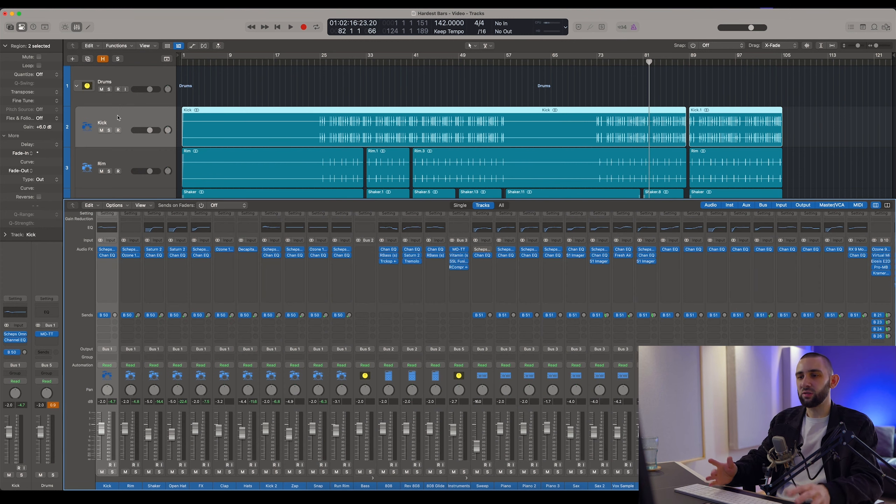
scroll(129, 137, "down", 10)
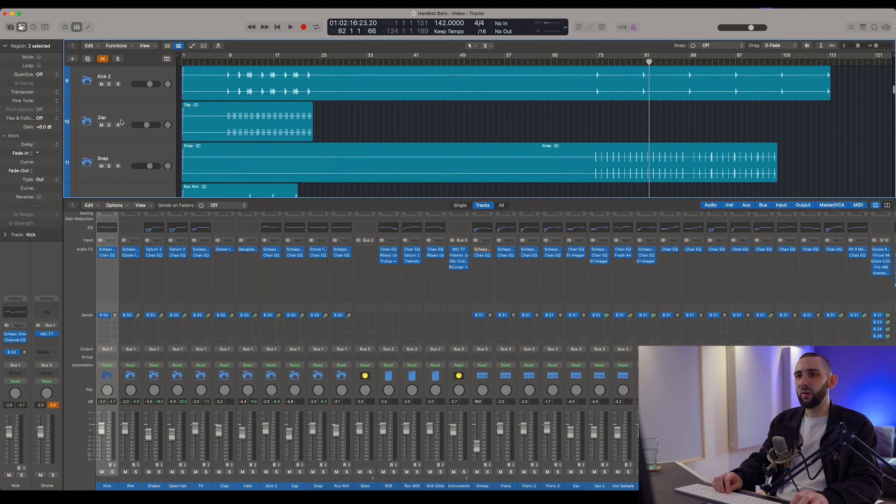
scroll(133, 143, "down", 5)
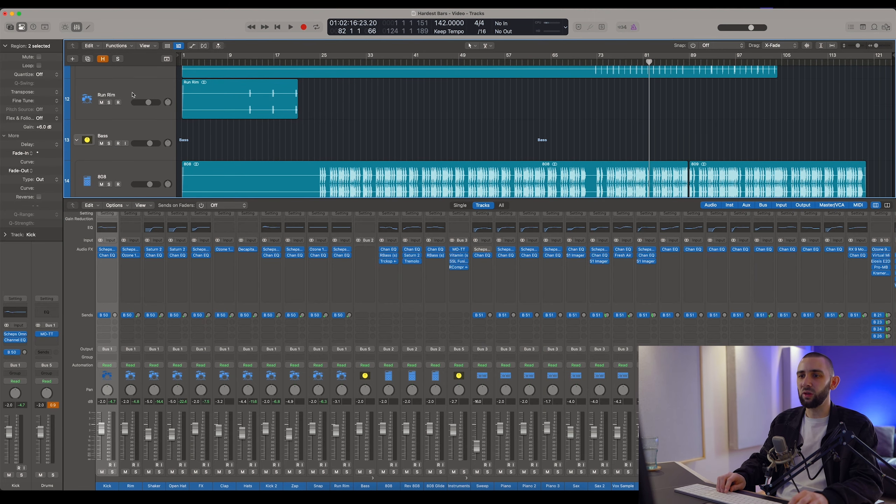
left_click(132, 95, "shift")
scroll(165, 427, "left", 2)
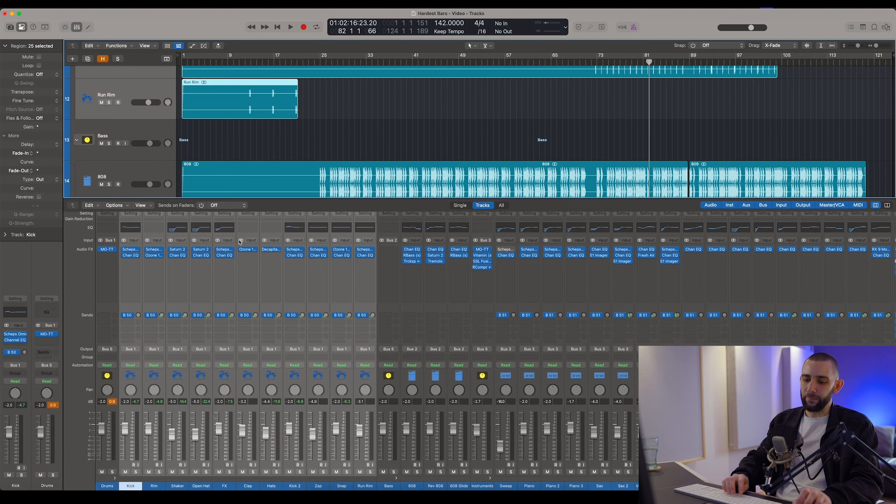
key("x")
- Solo the Rim track, bring up its Bus 50 reverb channel and play from bar 25
scroll(145, 165, "up", 12)
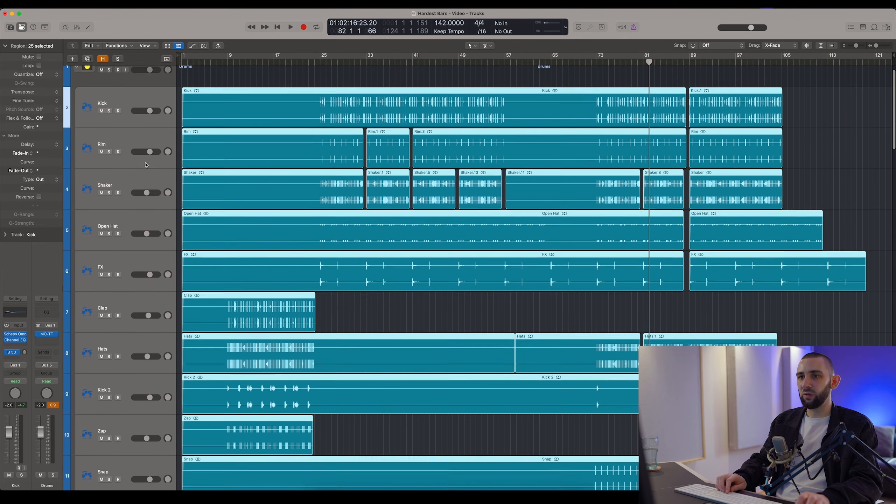
left_click(146, 165)
left_click(322, 67)
left_click(24, 350)
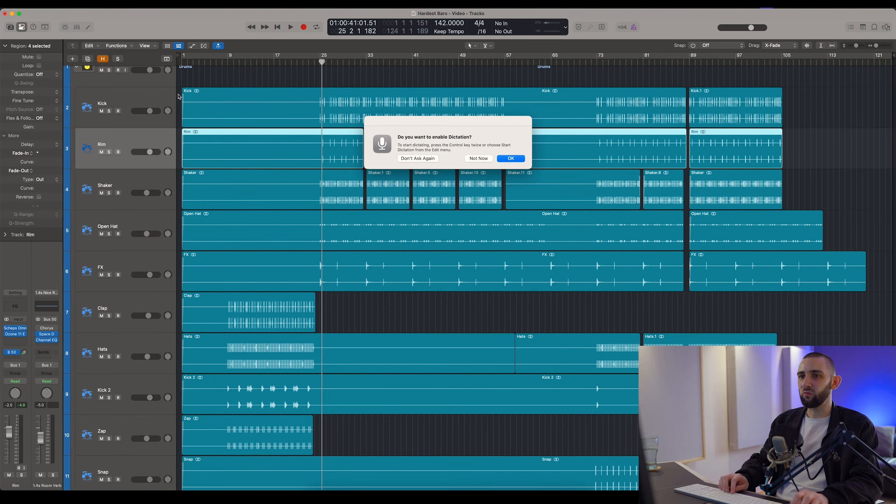
left_click(481, 157)
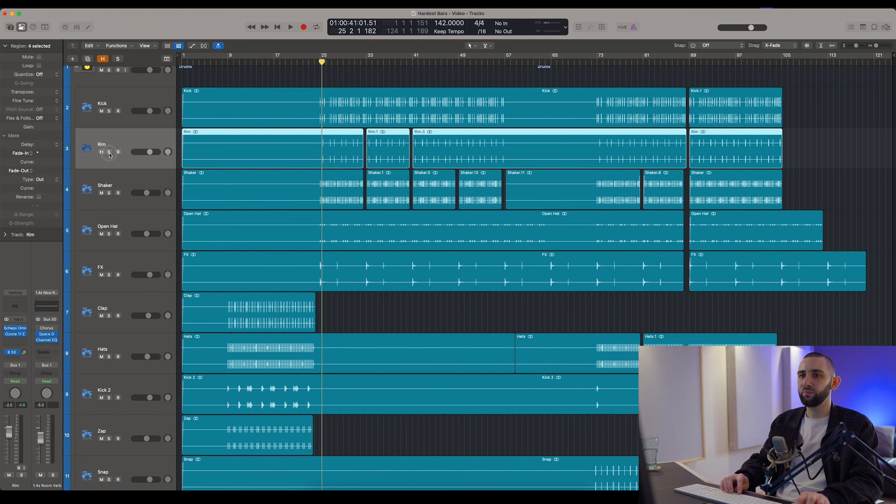
left_click(109, 152)
key("space")
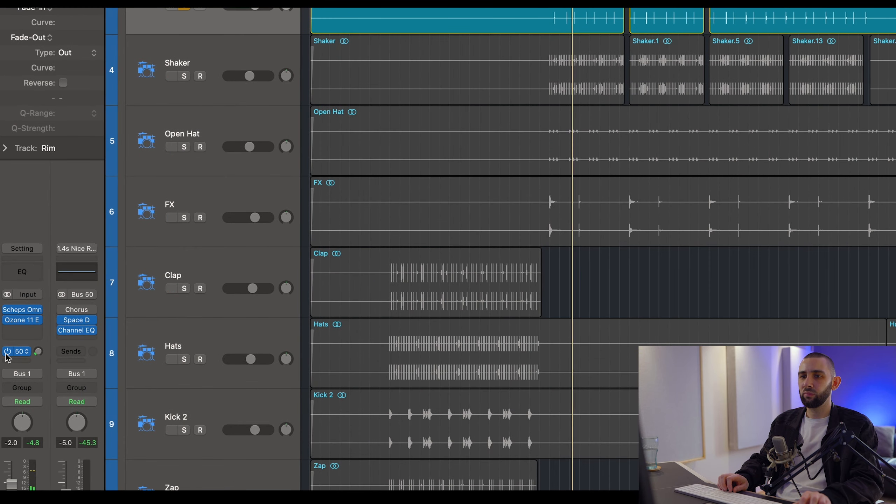
- Compare the Rim with its Bus 50 reverb send muted and active, and remove the solo after stopping playback
left_click(6, 352)
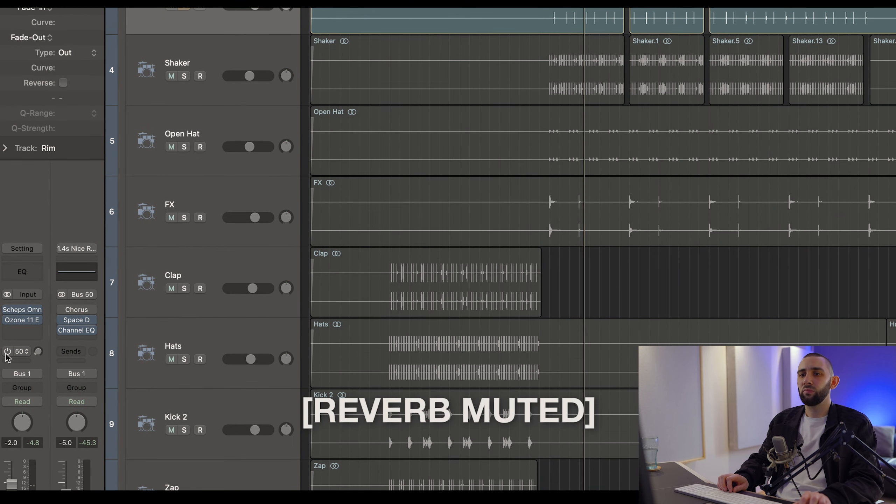
left_click(7, 352)
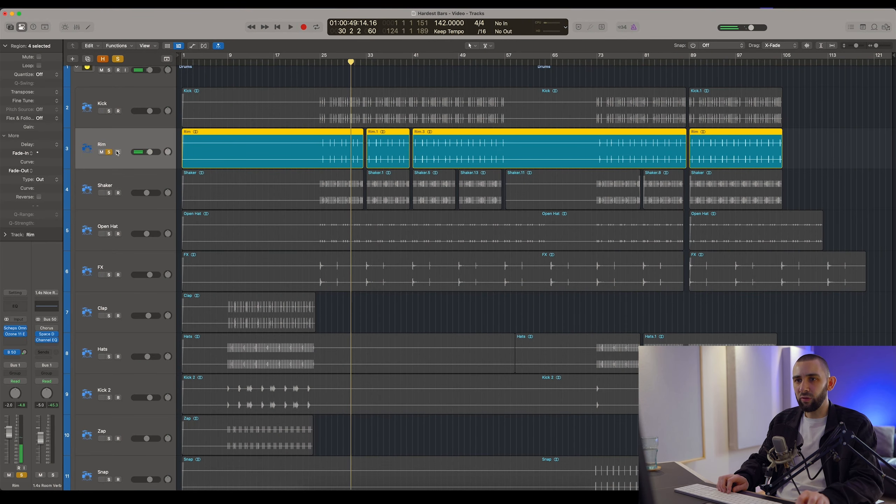
left_click(109, 152)
- Select and solo the 808 track with the playhead just before bar 25, and show the full arrangement
scroll(147, 323, "down", 15)
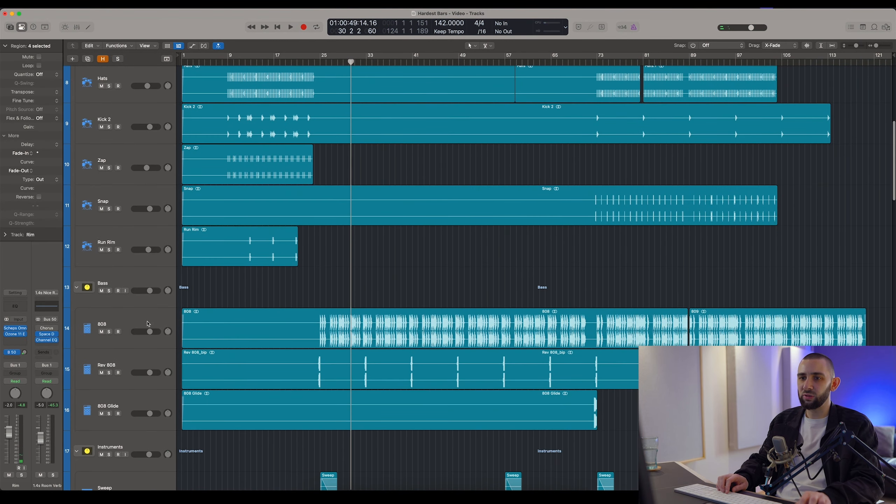
left_click(147, 323)
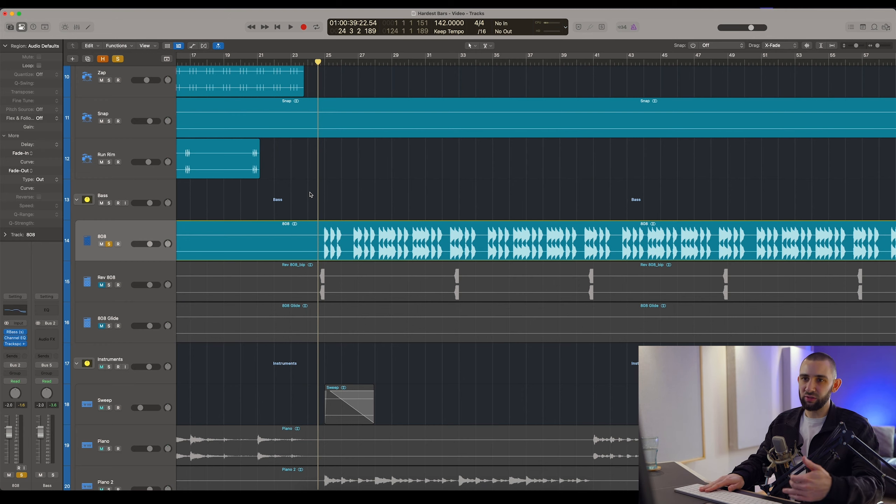
key("super+Left")
key("super+Left")
key("super+Left")
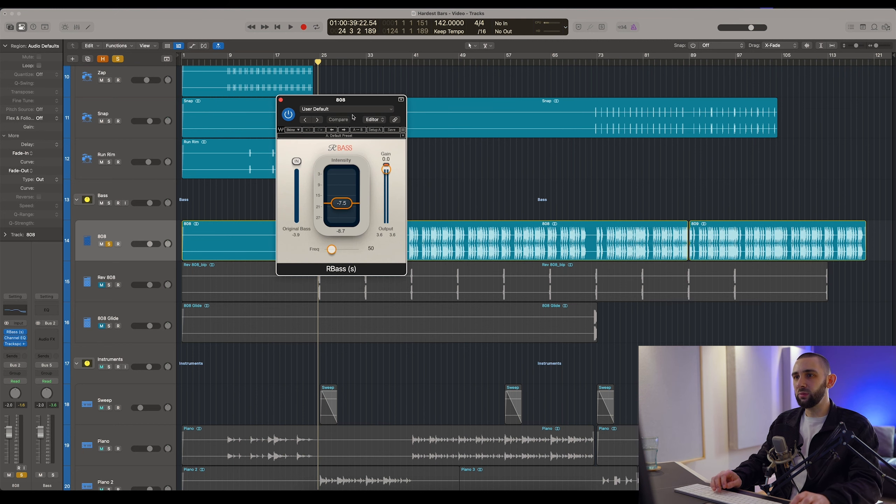
- Move the 808's RBass window below the 808 regions and place the playhead at bar 26
left_click_drag(347, 99, 469, 105)
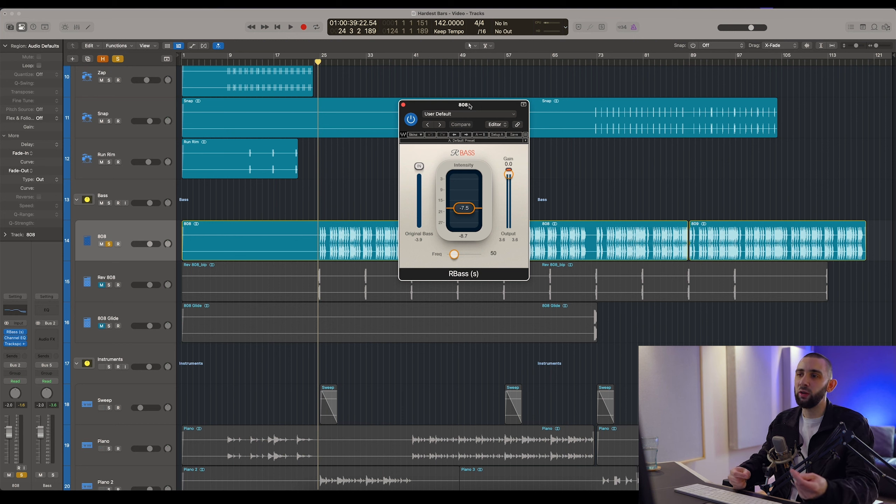
left_click_drag(470, 106, 464, 126)
scroll(331, 64, "down", 5)
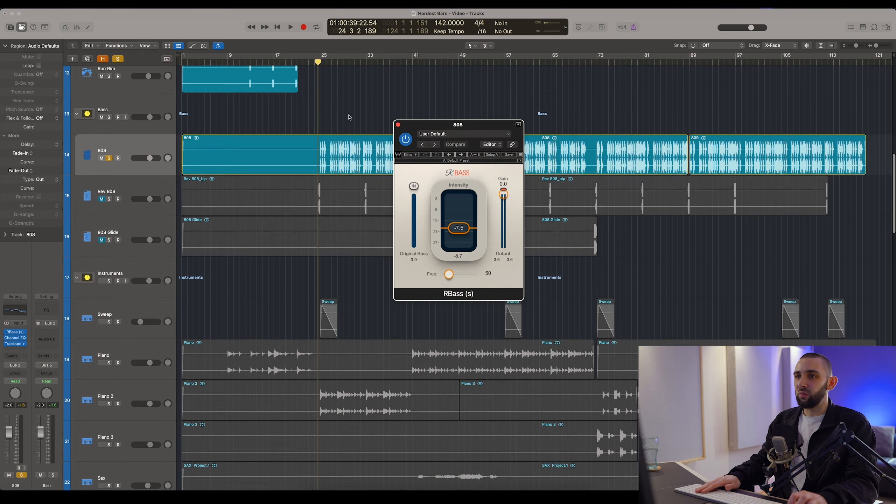
left_click(330, 62)
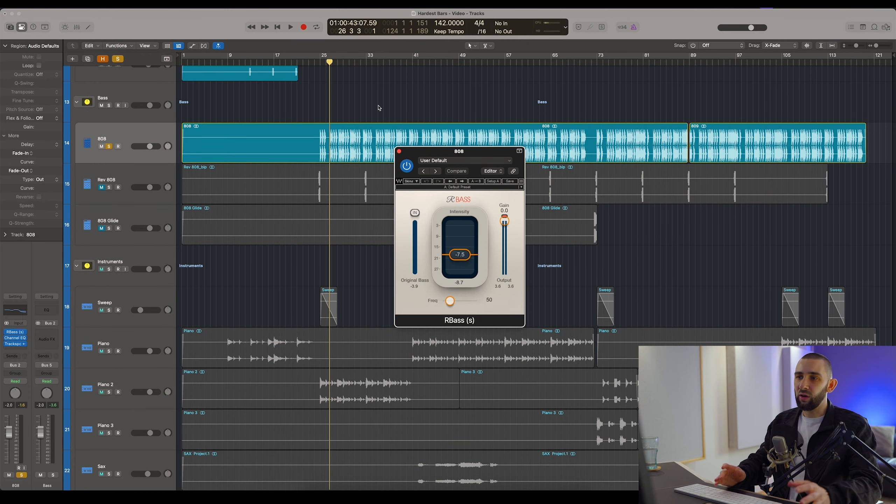
left_click_drag(415, 153, 414, 153)
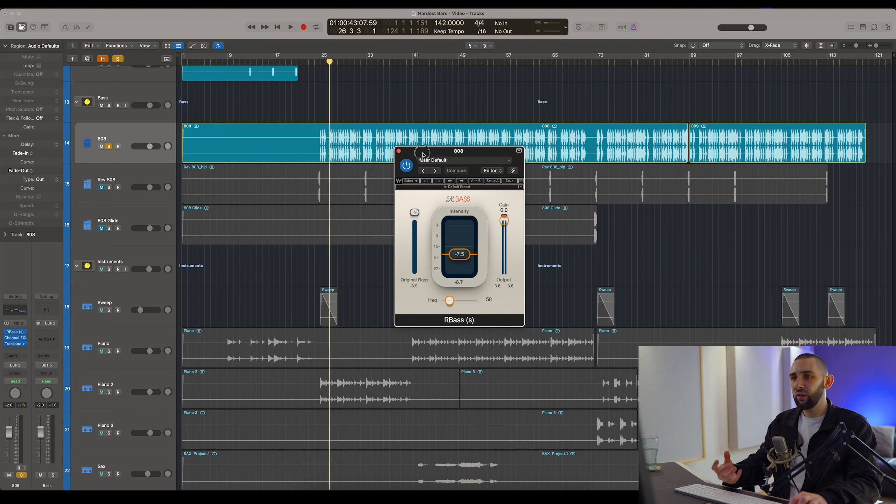
- Play the 808 from bar 26 and compare its sound with RBass bypassed and active
left_click(403, 169)
key("space")
key("super+Right")
key("super+Right")
key("super+Right")
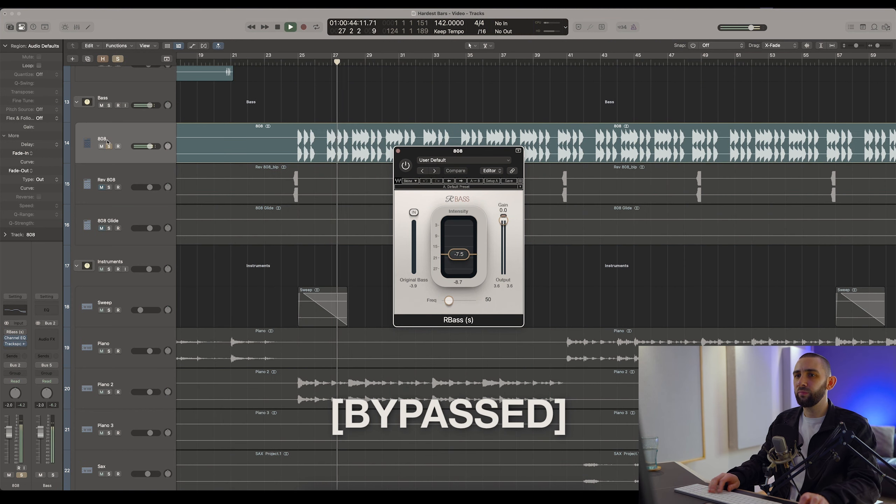
left_click(406, 166)
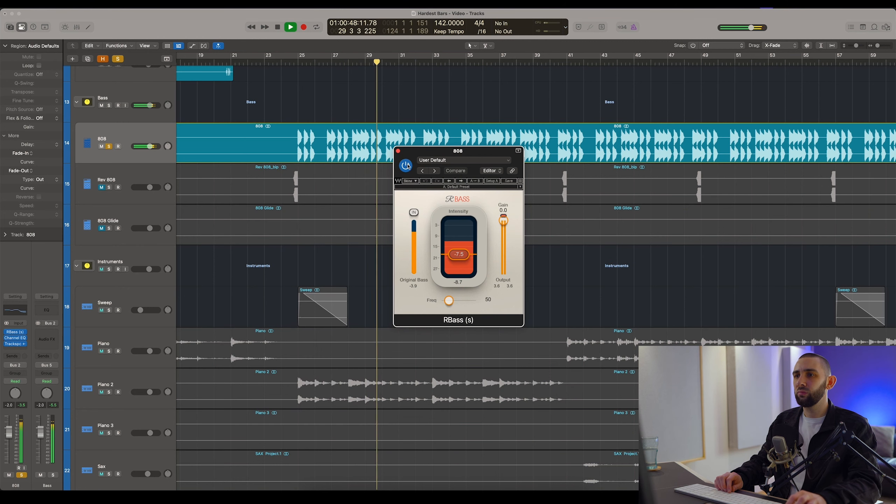
left_click(447, 181)
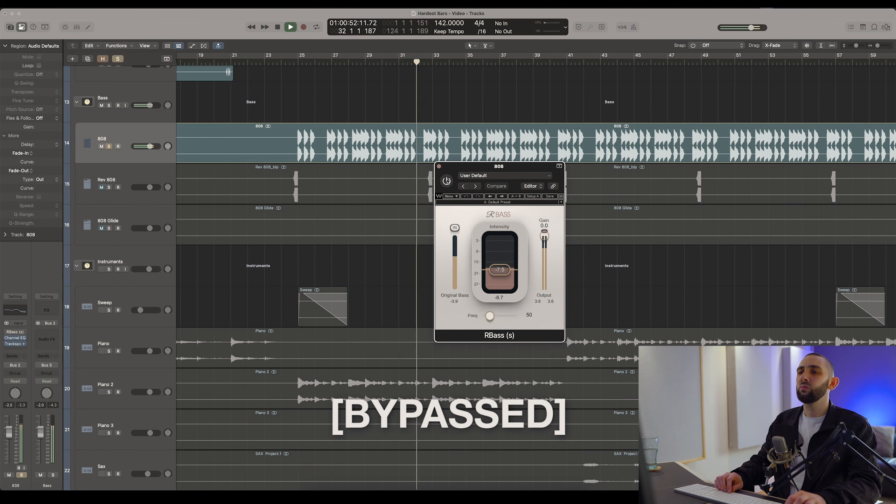
left_click(446, 181)
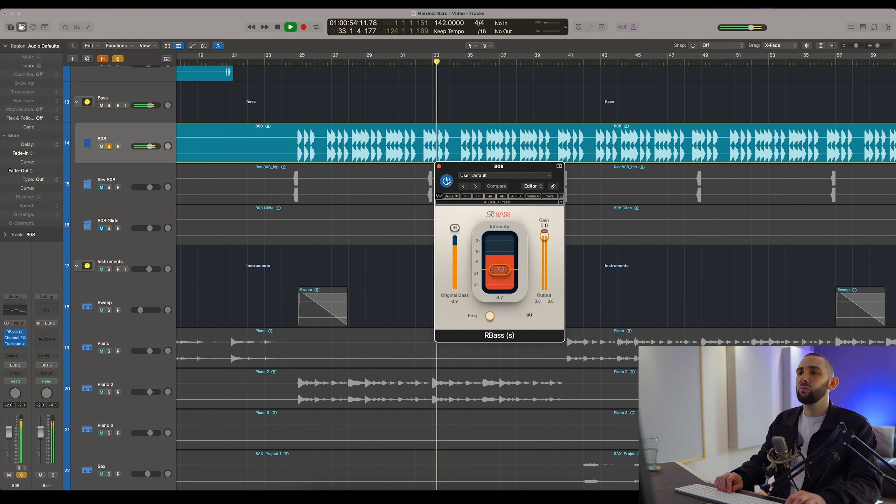
- Repeat the RBass bypass comparison on the 808, stop playback and close the RBass window
key("s")
key("s")
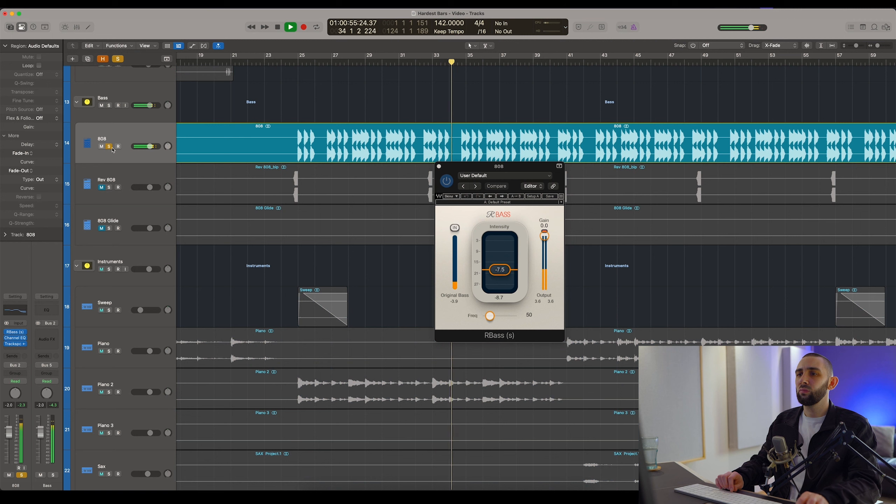
left_click(446, 180)
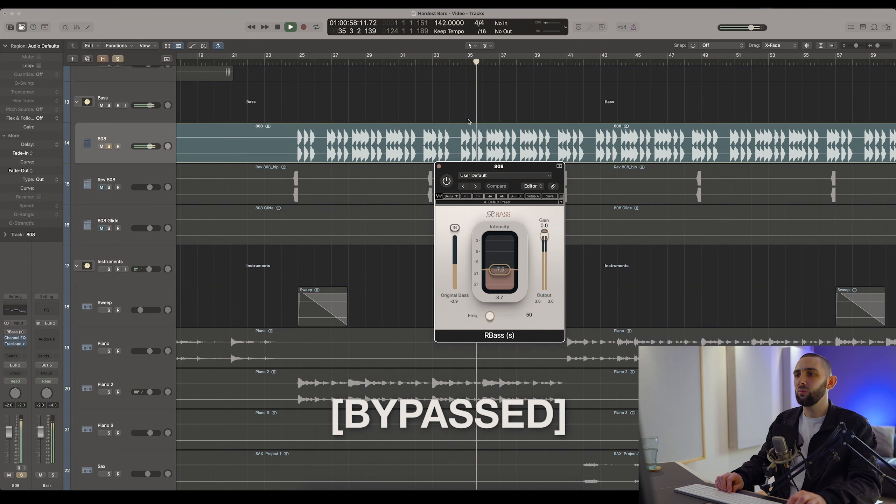
left_click(447, 181)
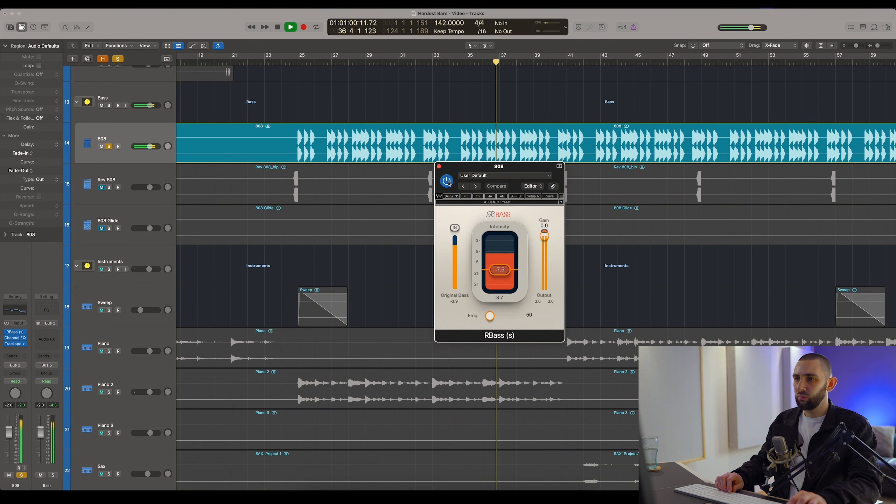
key("space")
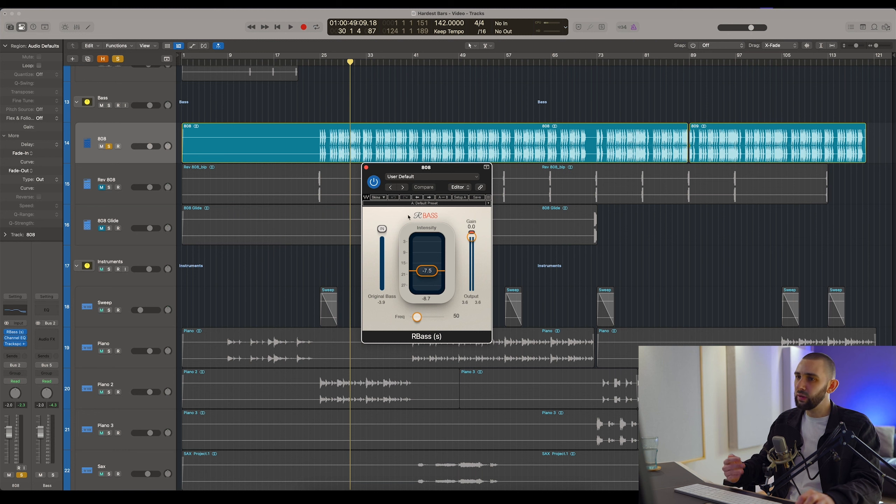
left_click(367, 167)
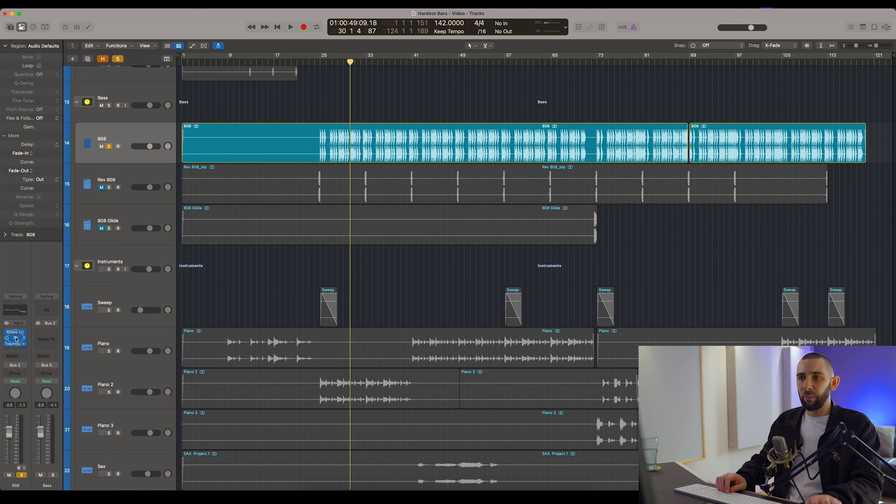
- Open the 808's Channel EQ and position its window over the middle of the arrangement, keeping the track soloed
left_click(16, 338)
left_click_drag(388, 105, 427, 156)
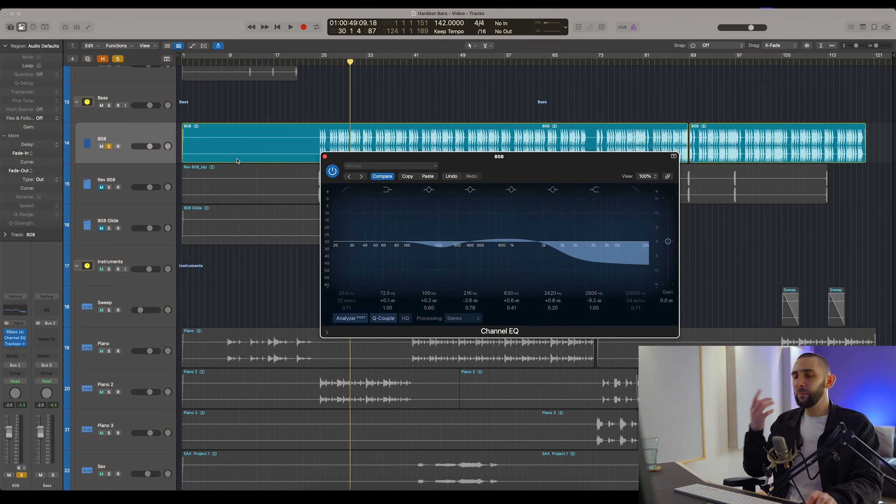
left_click(108, 146)
left_click(108, 146)
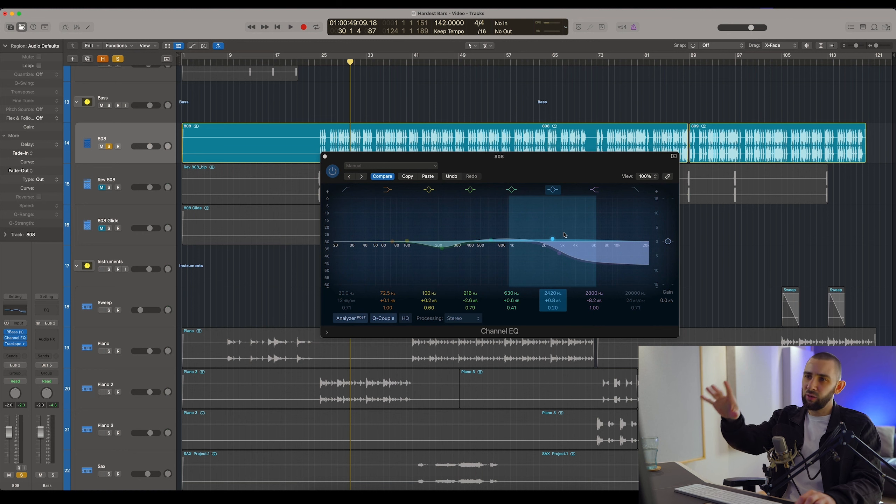
- Play the soloed 808 from just before bar 25 with its Channel EQ bypassed
left_click(319, 61)
key("space")
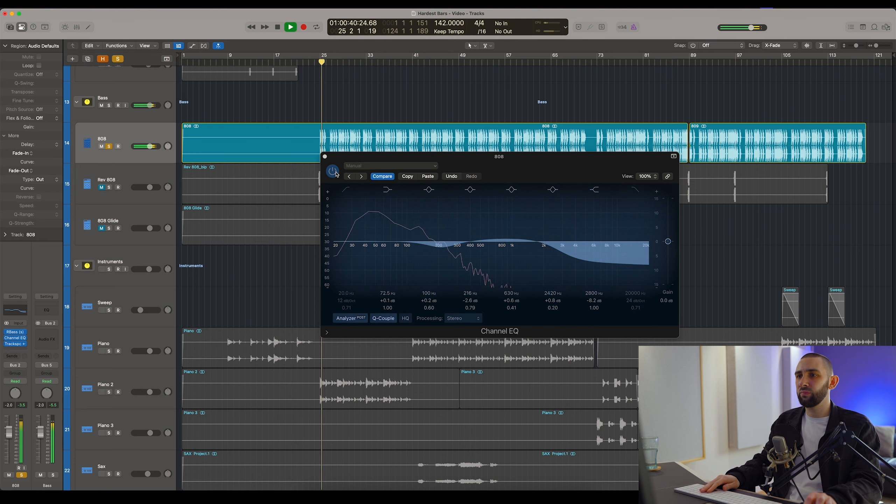
left_click(336, 173)
key("super+Right")
key("super+Right")
key("super+Right")
key("super+Right")
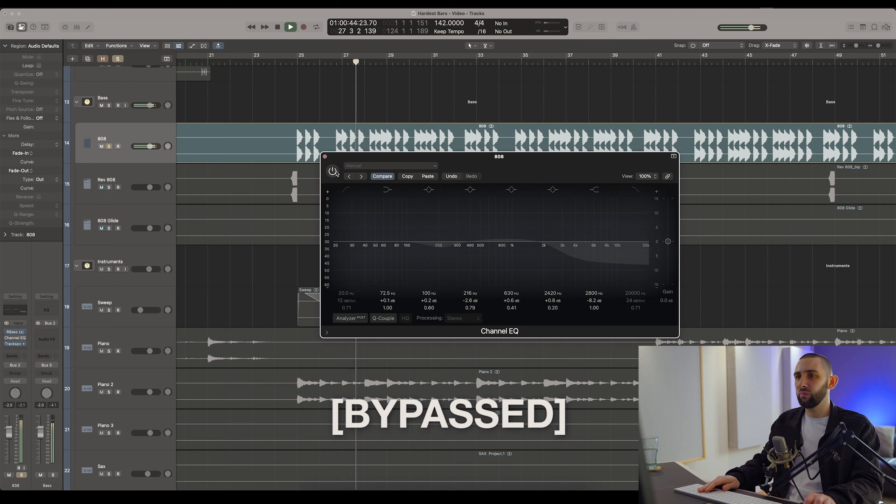
- Compare the 808 with Channel EQ active and bypassed, leave it active, stop playback and close the EQ
left_click(332, 171)
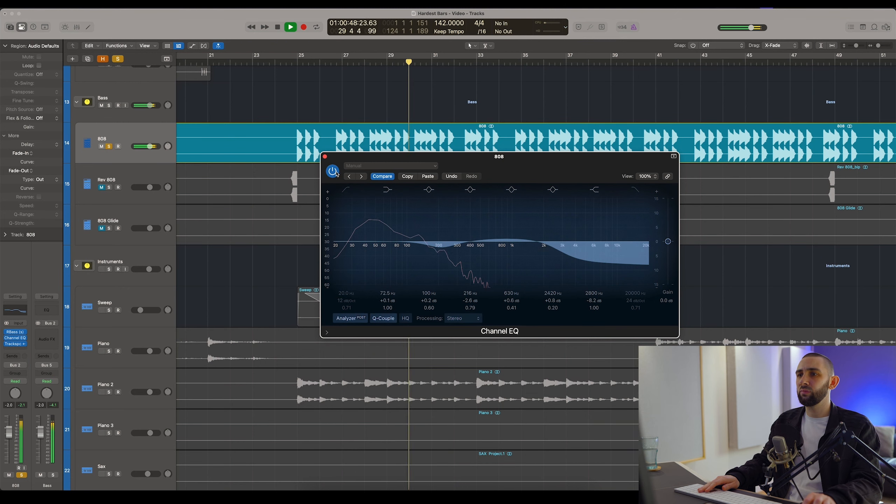
left_click(332, 171)
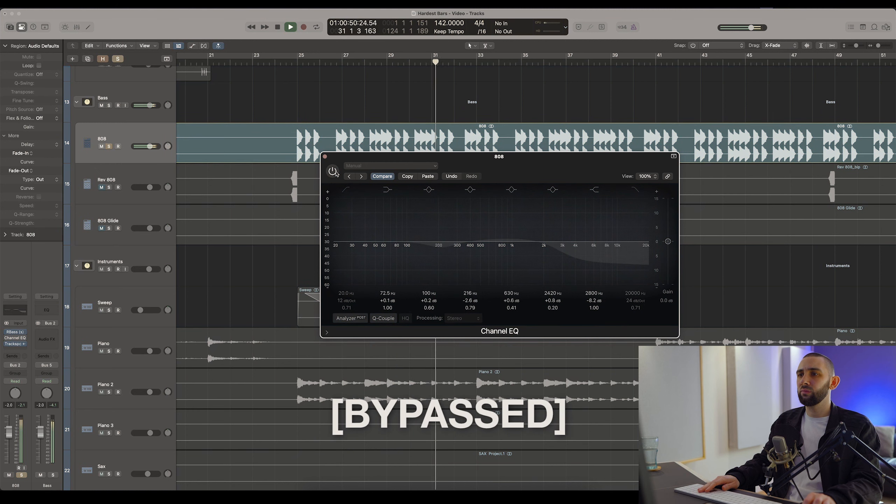
left_click(333, 171)
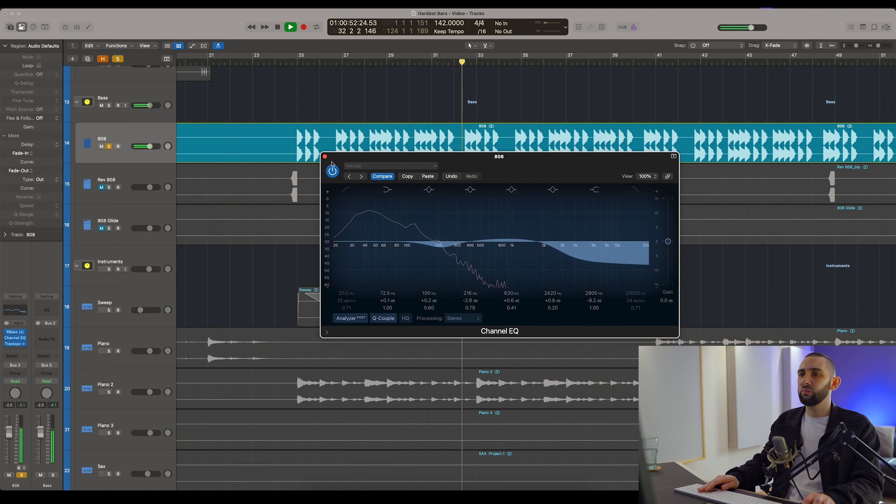
key("space")
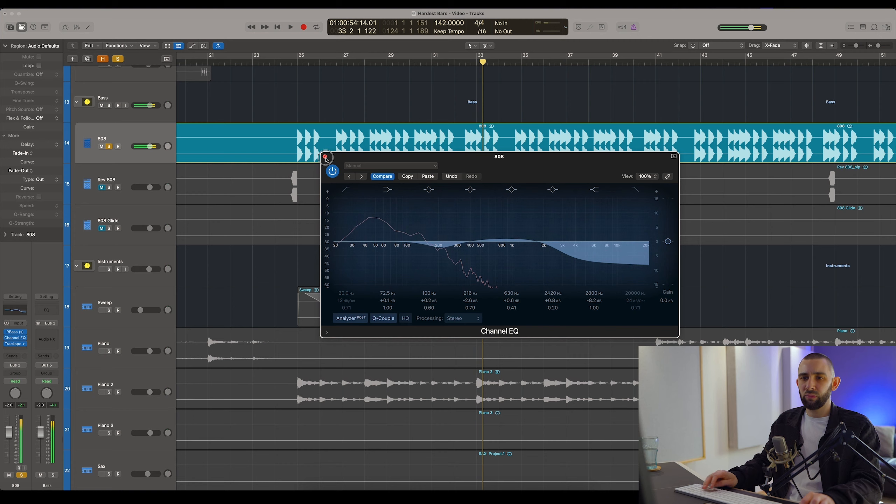
left_click(325, 156)
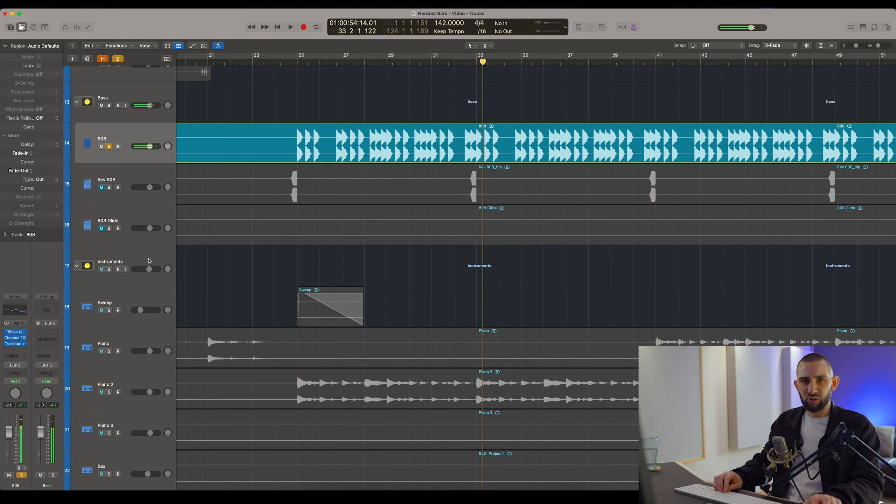
- Open the 808's Trackspacer, place its window below the 808 region and set the playhead just before bar 25
left_click(16, 344)
left_click_drag(586, 165, 416, 173)
left_click(384, 104)
key("super+Left")
key("super+Left")
key("super+Left")
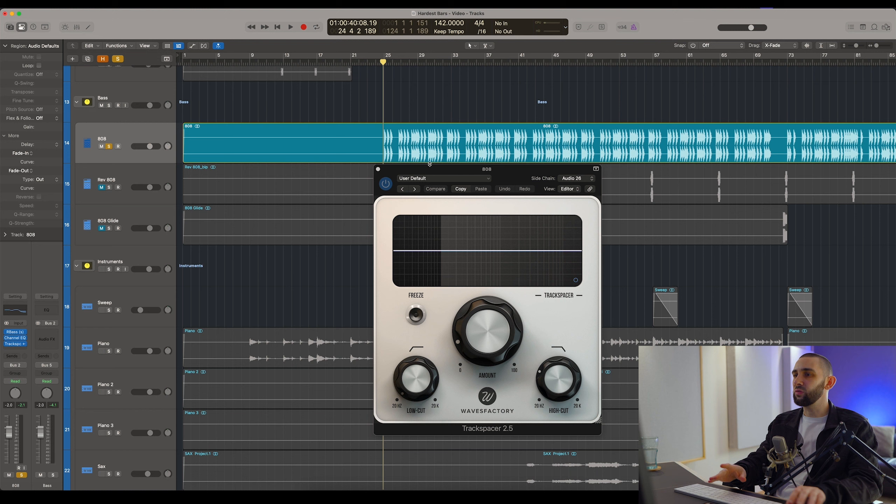
left_click_drag(427, 170, 419, 171)
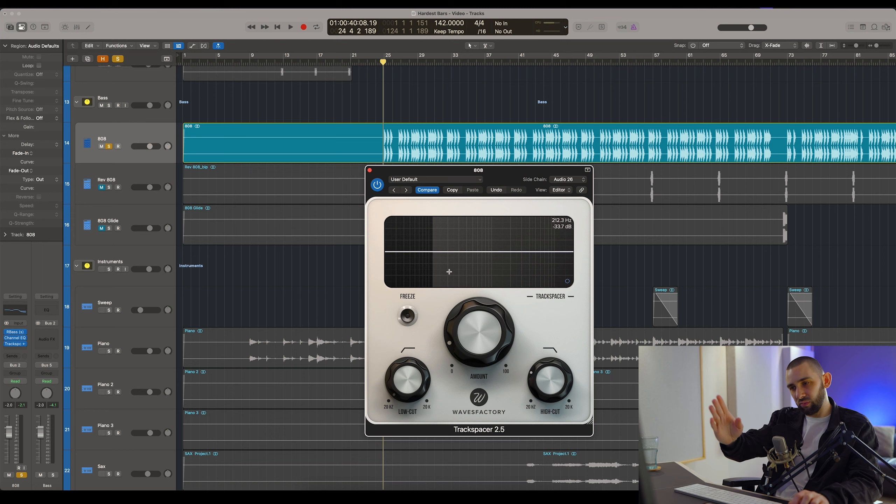
- Play the 808 and audition Trackspacer's ducking by raising Amount to about 68.6%, then lower it back to its small setting
scroll(113, 146, "up", 12)
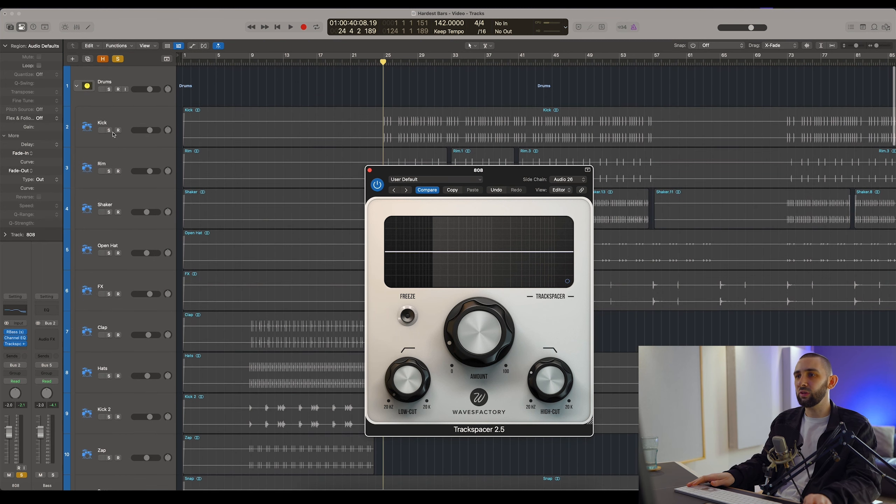
scroll(113, 147, "down", 10)
left_click(272, 206)
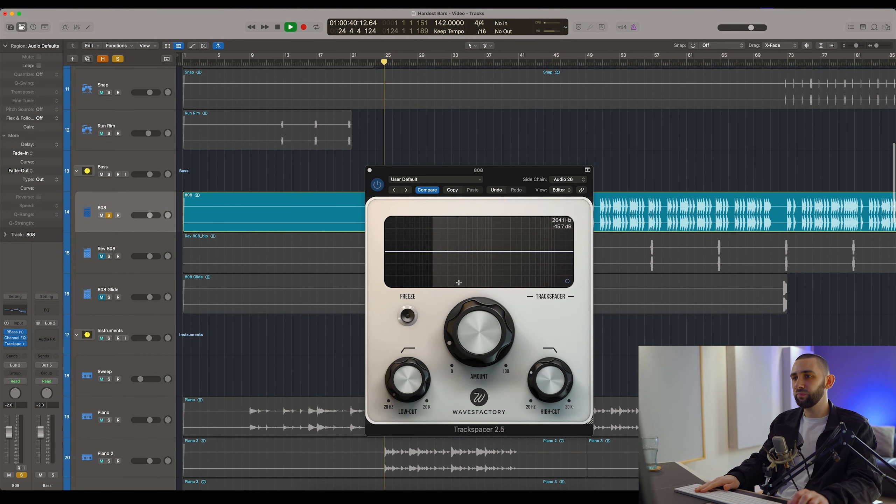
mouse_move(473, 307)
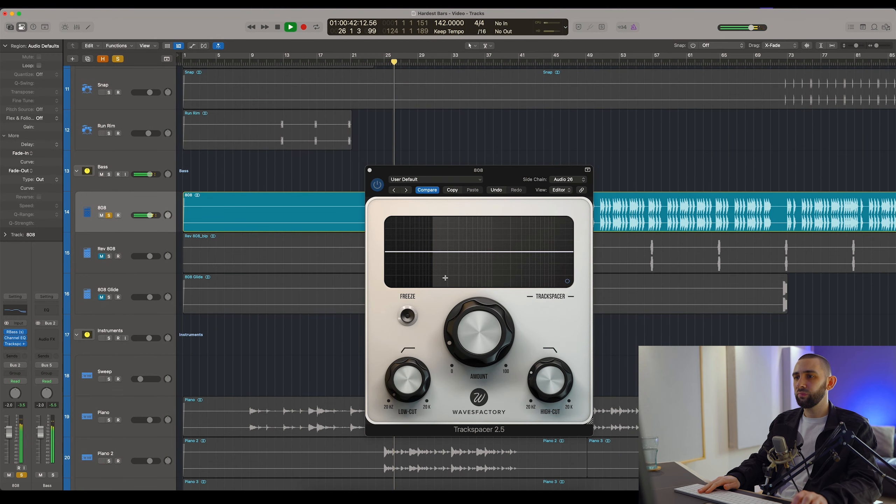
left_click_drag(473, 319, 504, 198)
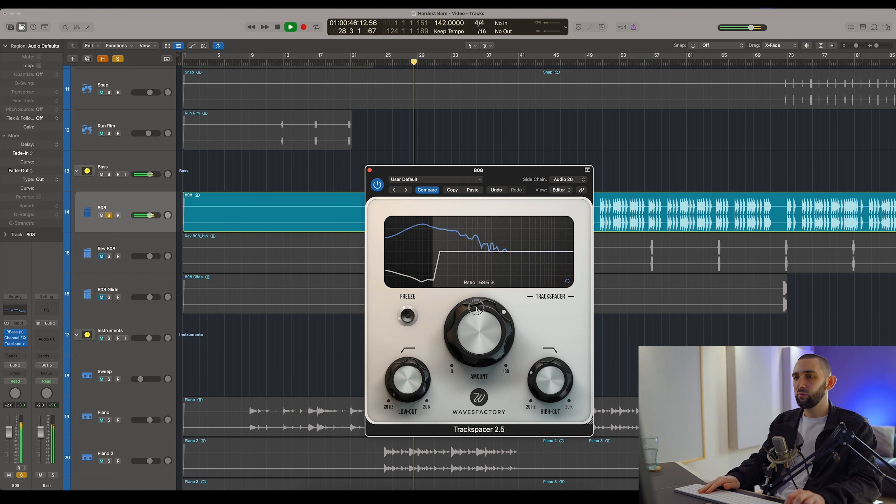
left_click_drag(475, 312, 455, 427)
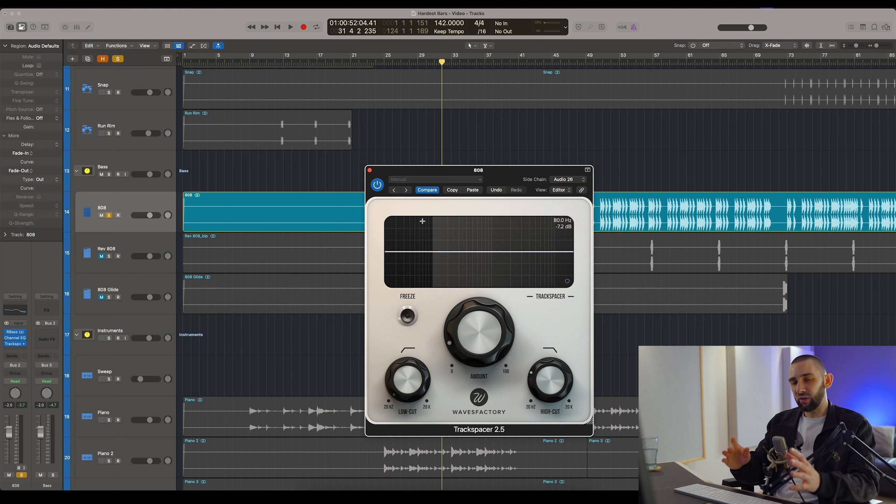
- Close Trackspacer, and select and solo the Rev 808 track alongside the 808 with the playhead at bar 24
left_click(369, 170)
scroll(397, 192, "up", 5)
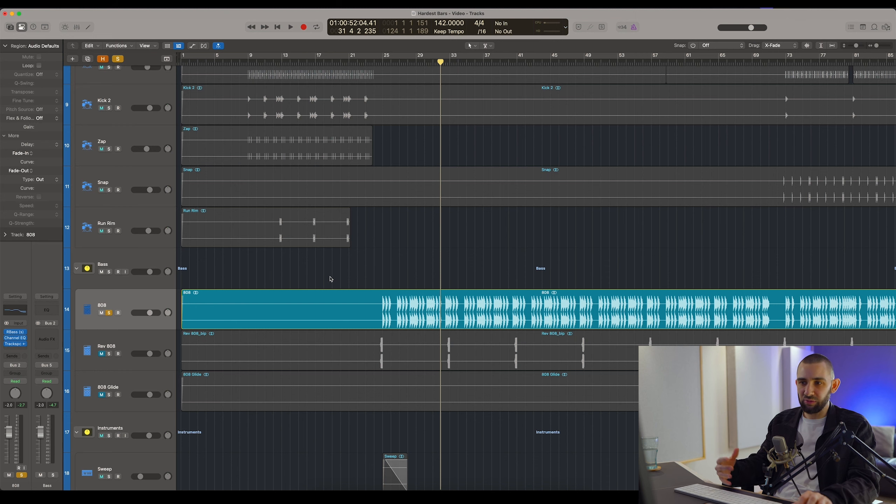
scroll(282, 288, "down", 3)
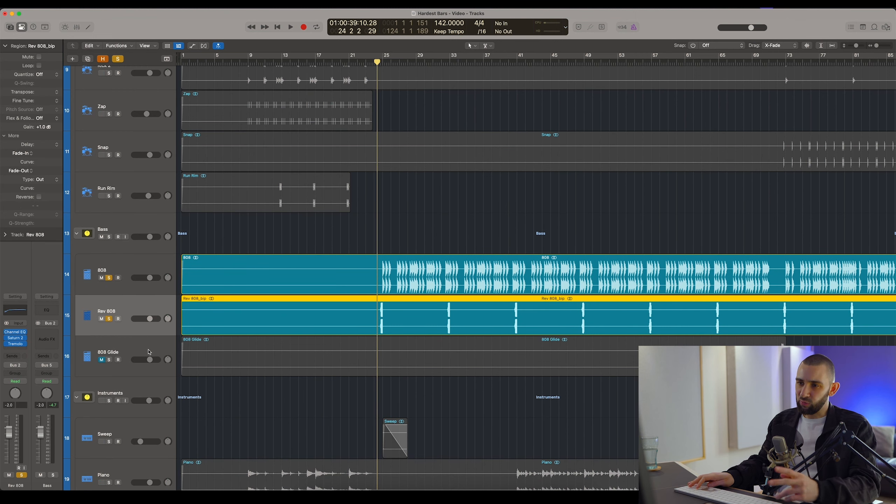
- Examine how the reversed 808 hits on the Rev 808 track lead into the 808 at bar 25
key("super+Right")
key("super+Right")
key("super+Right")
key("super+Right")
key("super+Right")
key("super+Right")
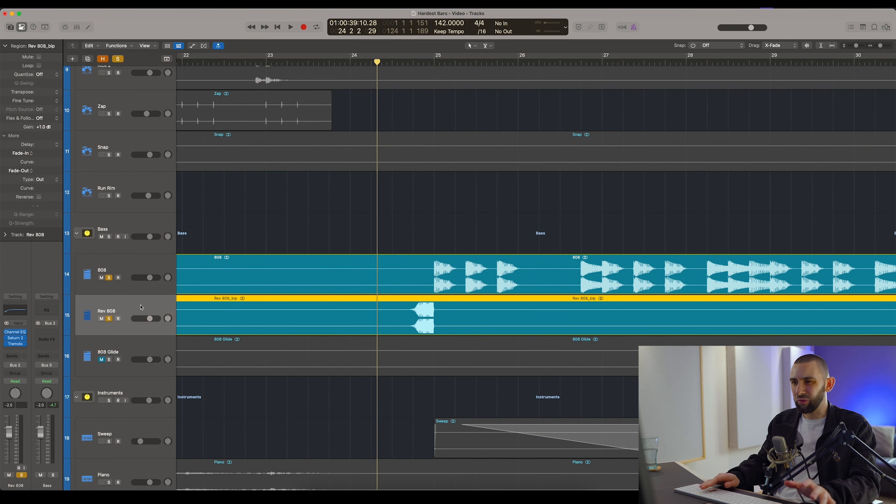
key("super+Left")
key("super+Left")
key("super+Left")
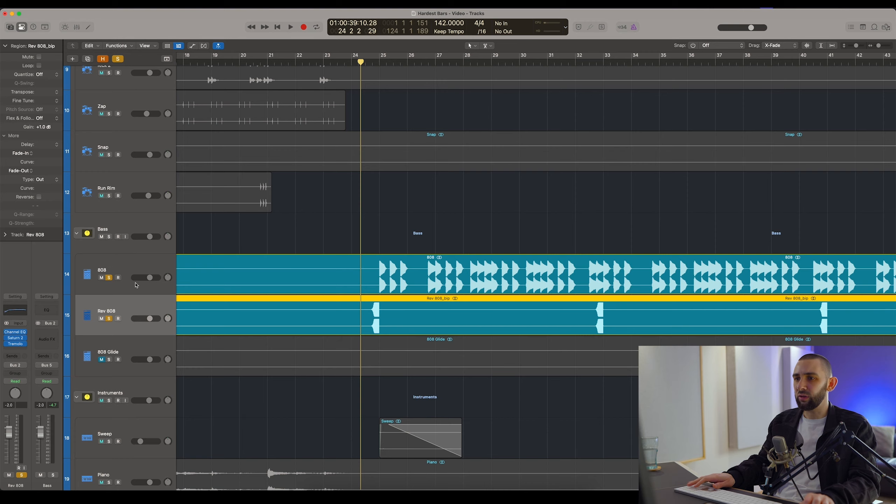
- Solo the Drums group, remove the Kick's individual solo and restart playback
scroll(147, 281, "up", 10)
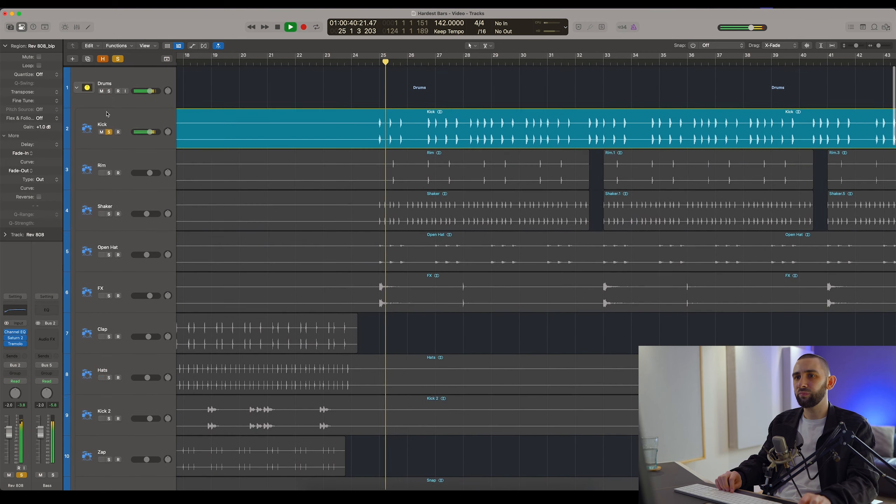
left_click(109, 90)
scroll(109, 106, "down", 10)
scroll(109, 137, "up", 10)
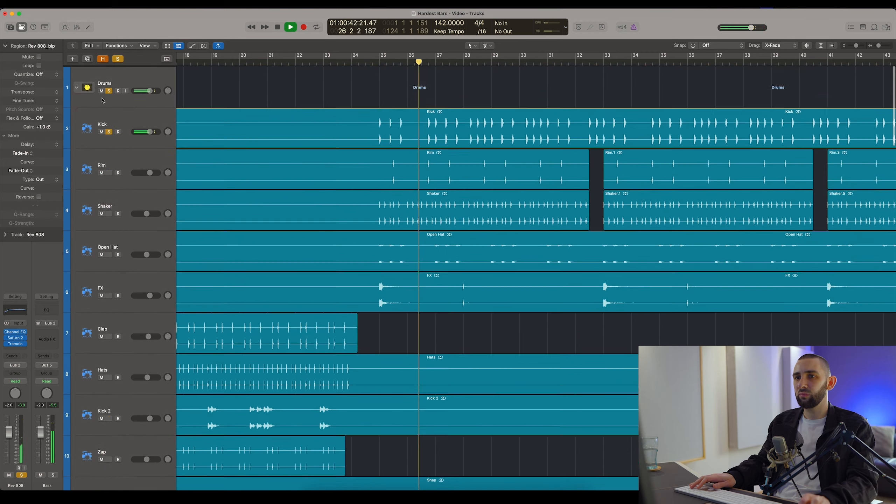
left_click(109, 131)
key("space")
key("space")
- Replay the reversed 808 hit leading into bar 25, stop playback and return the playhead to just before the hit
scroll(331, 257, "down", 10)
key("super+Right")
key("super+Right")
key("super+Right")
key("super+Right")
key("super+Right")
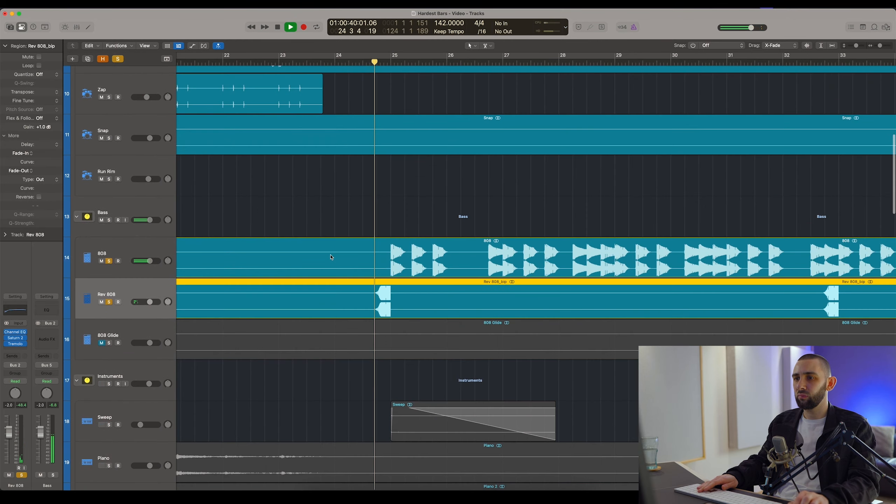
key("space")
key("space")
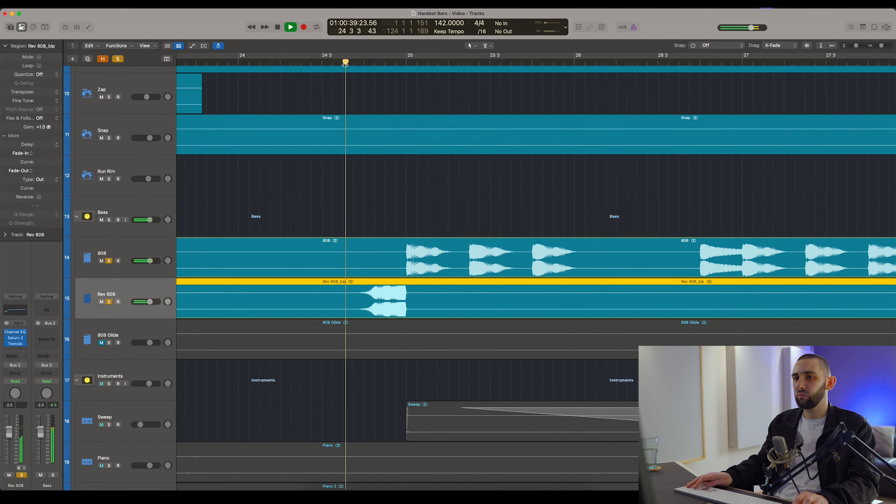
mouse_move(17, 333)
key("space")
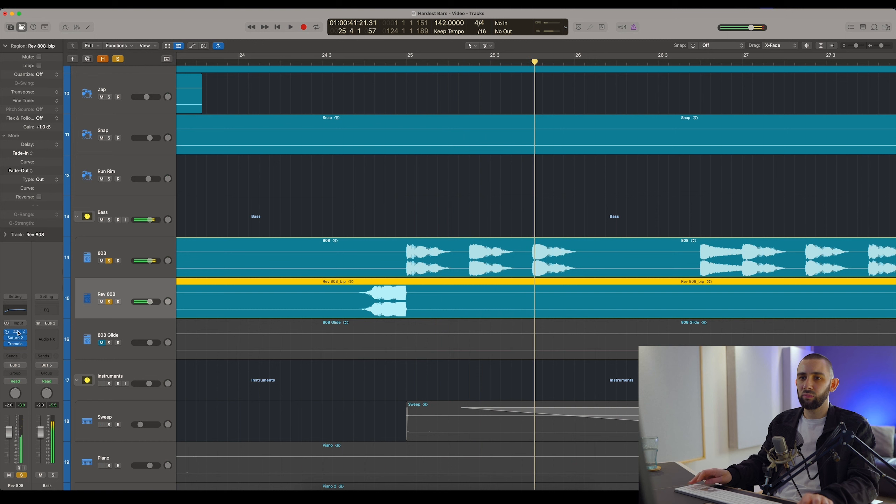
left_click(356, 68)
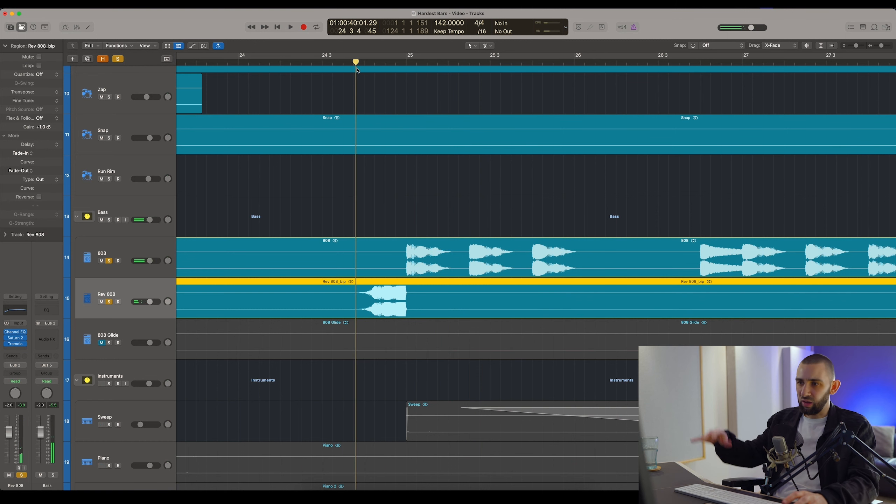
- Open Saturn 2 on the Rev 808 track and examine the saturation settings of its three frequency bands
left_click(16, 341)
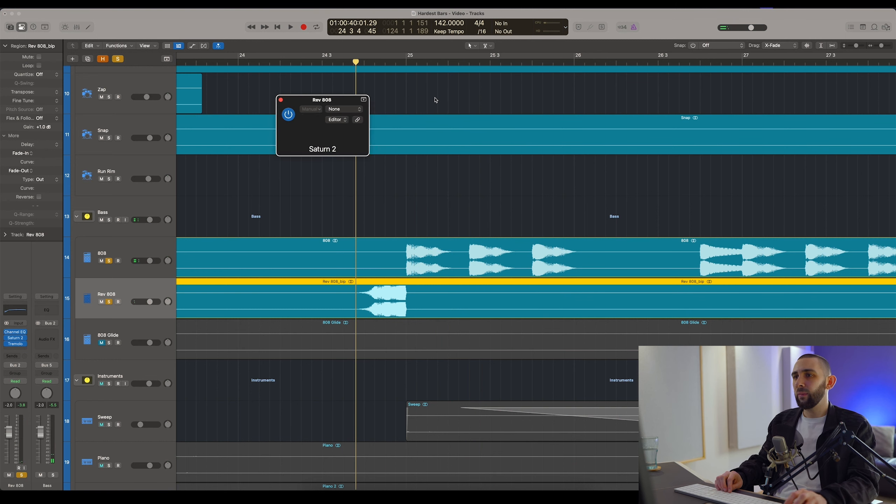
left_click_drag(359, 104, 519, 147)
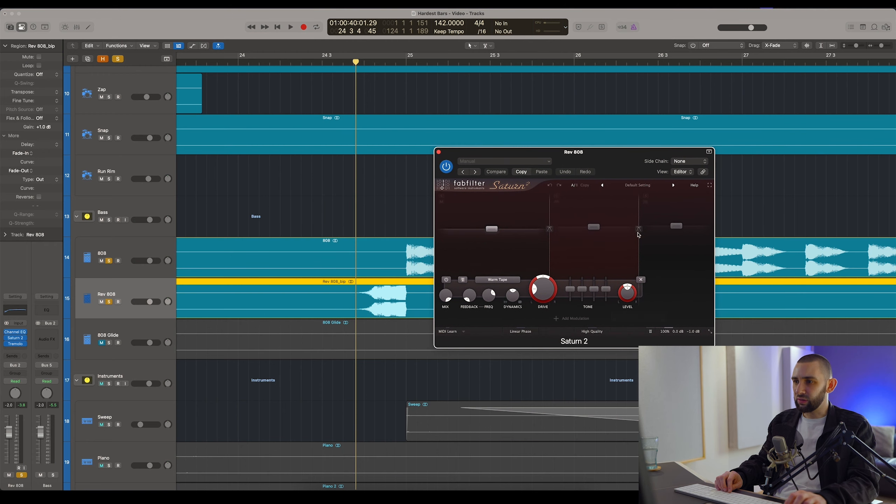
left_click_drag(536, 156, 528, 152)
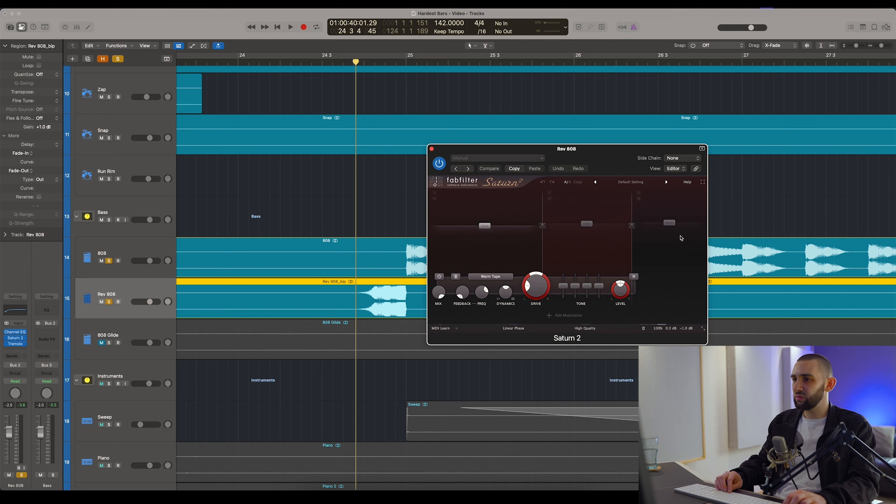
left_click(584, 222)
left_click(485, 226)
left_click(668, 224)
left_click(586, 223)
left_click(485, 226)
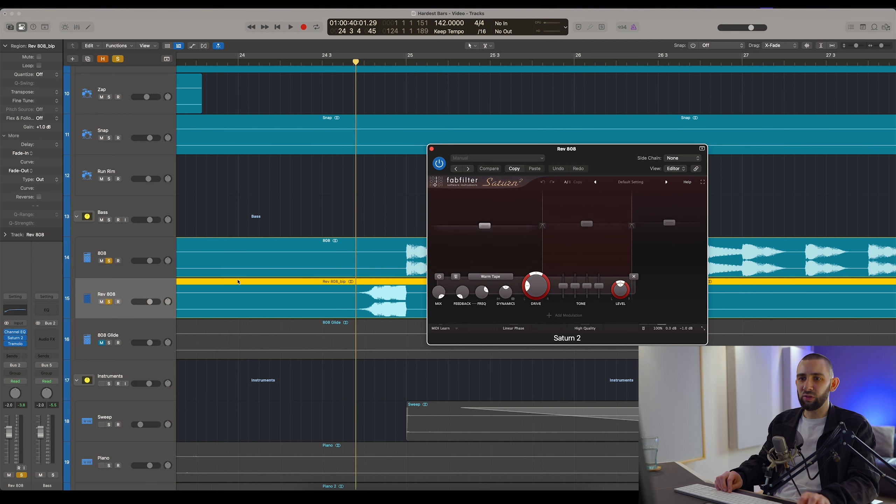
- Solo only the Rev 808 track, compare its reversed hit with Saturn 2 bypassed and active, and close the plug-in
left_click(109, 302, "alt")
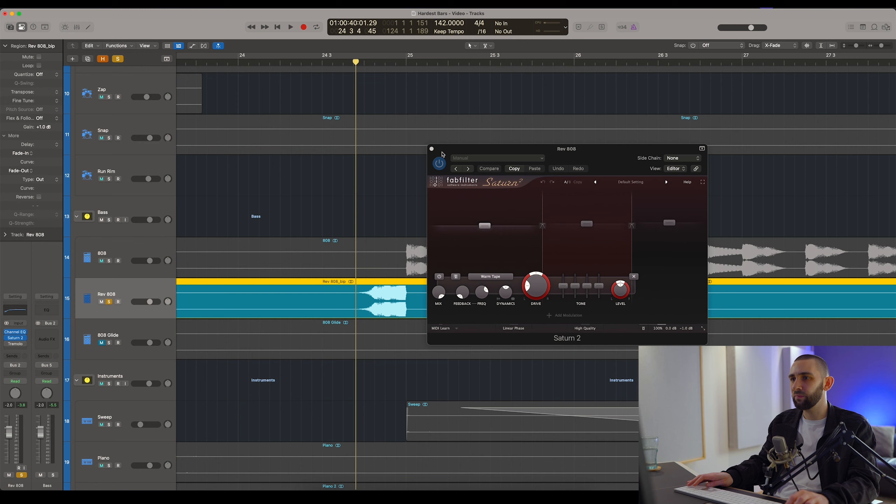
left_click(442, 165)
key("space")
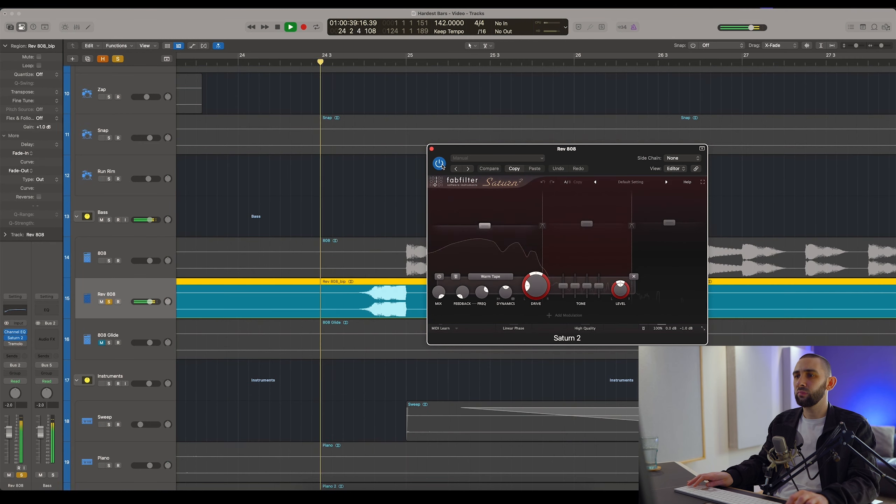
left_click(439, 164)
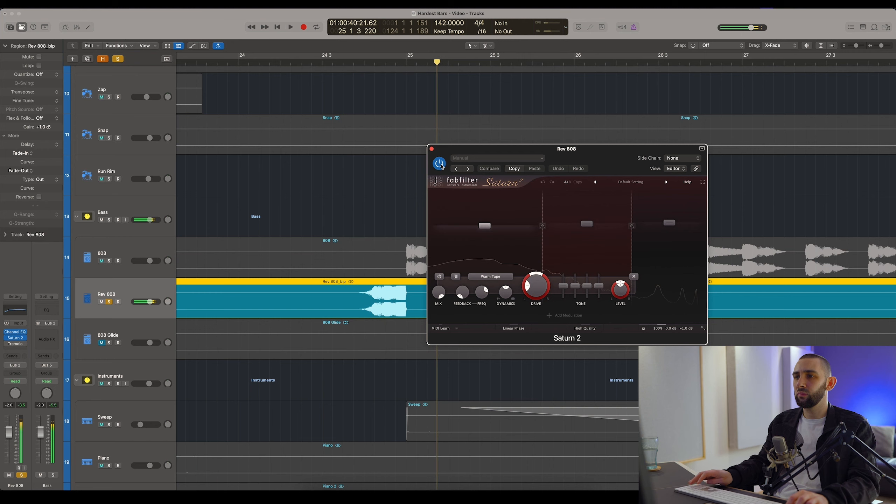
left_click(432, 149)
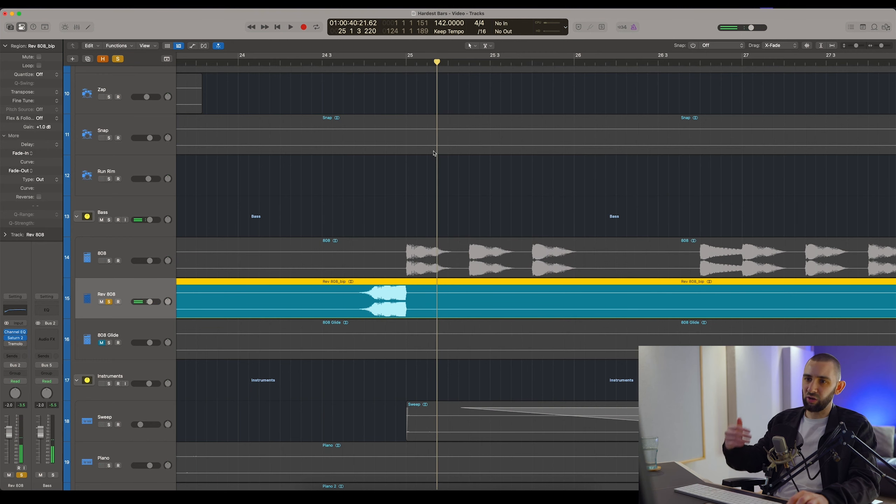
- Open the Tremolo plug-in on the Rev 808 track and place the playhead just before the reversed hit at bar 25
scroll(400, 207, "down", 15)
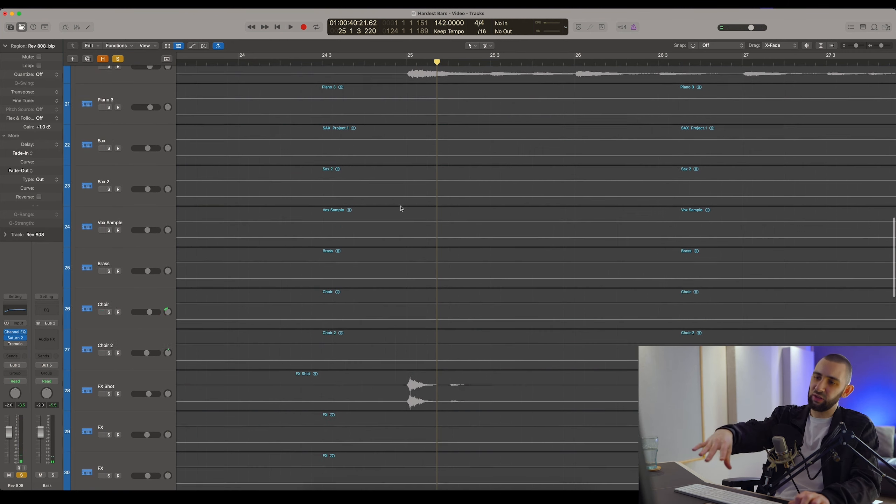
scroll(401, 208, "up", 17)
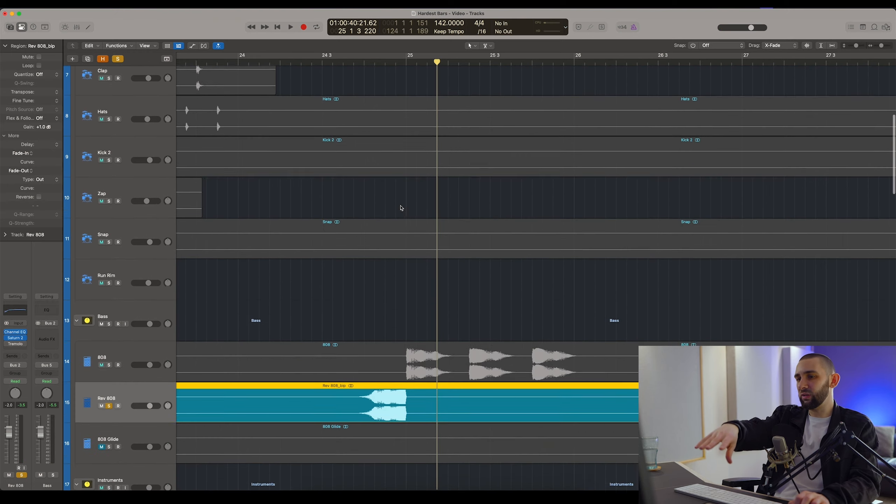
scroll(388, 207, "down", 3)
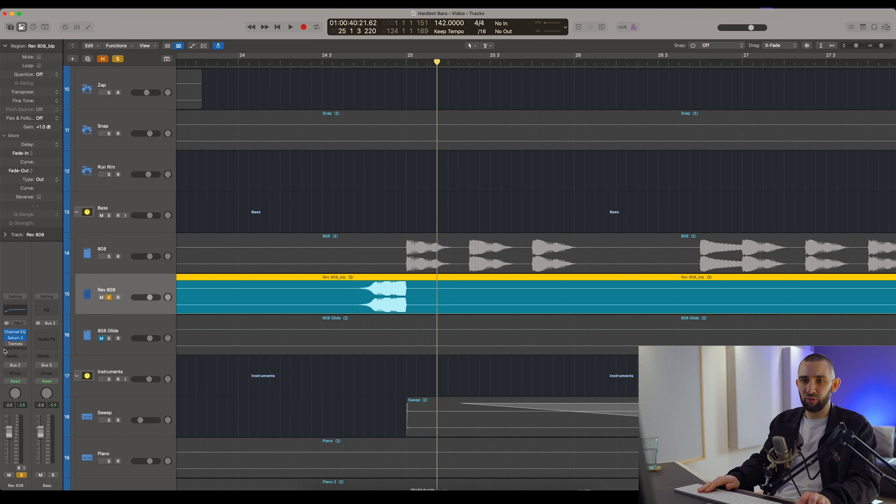
left_click(14, 344)
left_click_drag(370, 103, 497, 194)
left_click(354, 61)
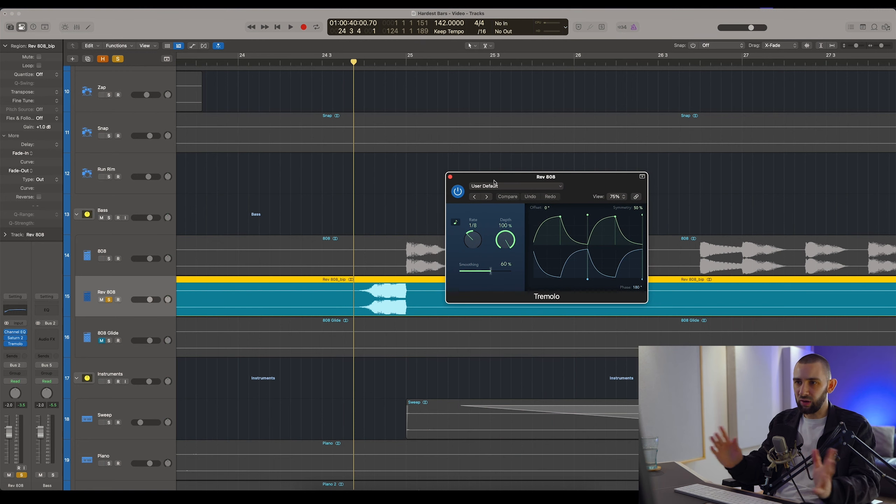
- Play the reversed hit with Tremolo bypassed and active to compare them, leave it enabled and close the plug-in
key("space")
left_click(457, 191)
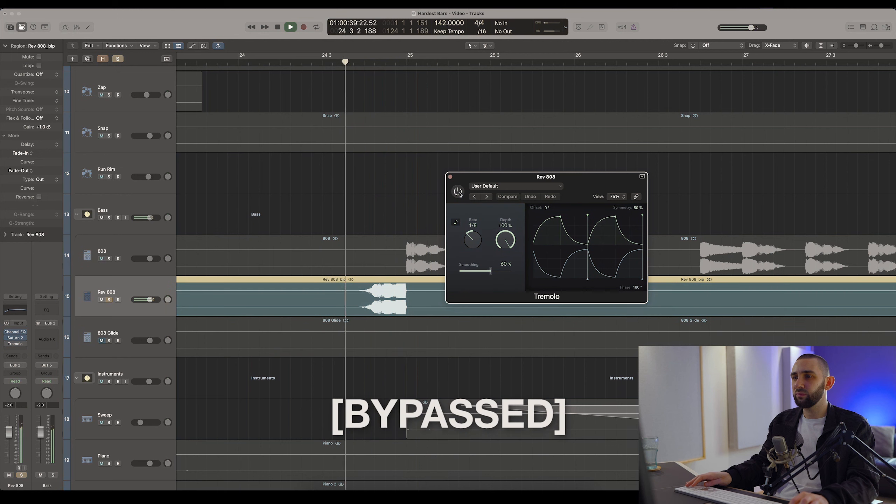
left_click(457, 191)
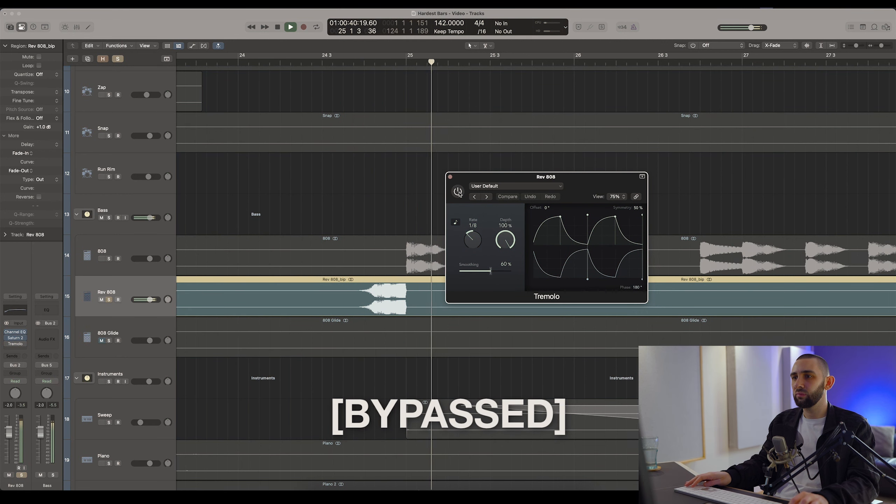
left_click(458, 191)
key("space")
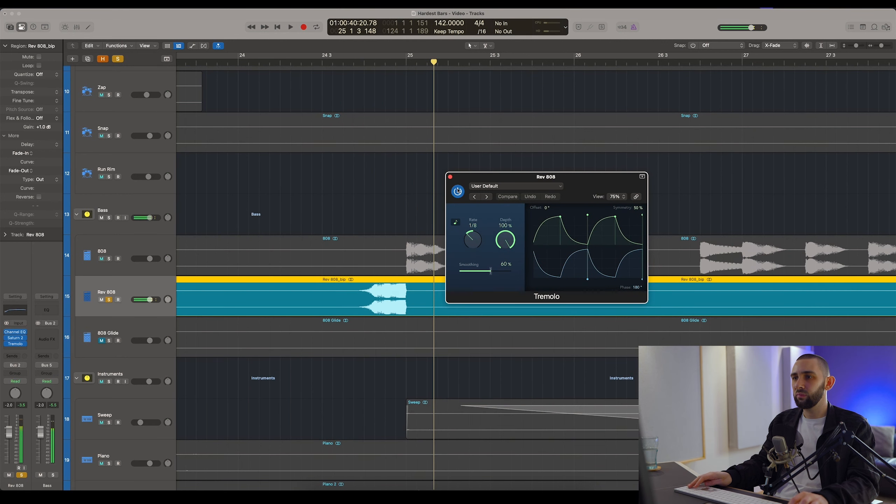
left_click(450, 177)
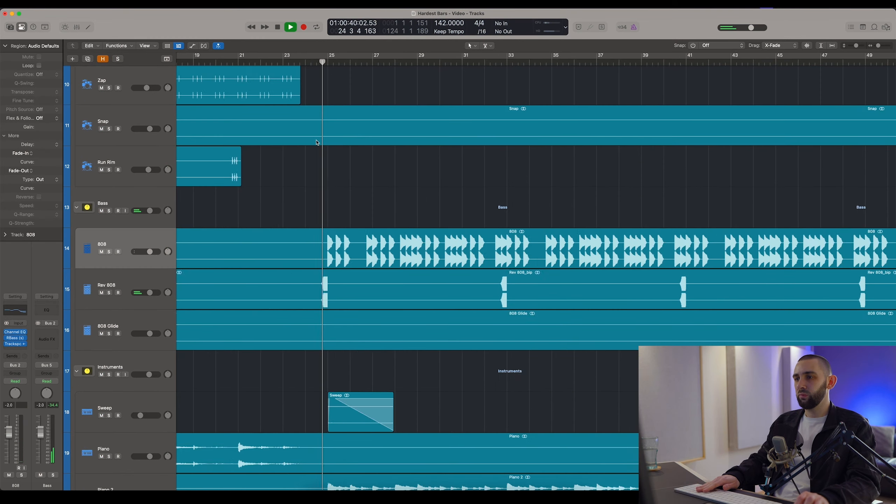
- Play the full mix through the Rev 808 hits near bars 25, 33 and 65, stop, and return the playhead to bar 23
key("super+Left")
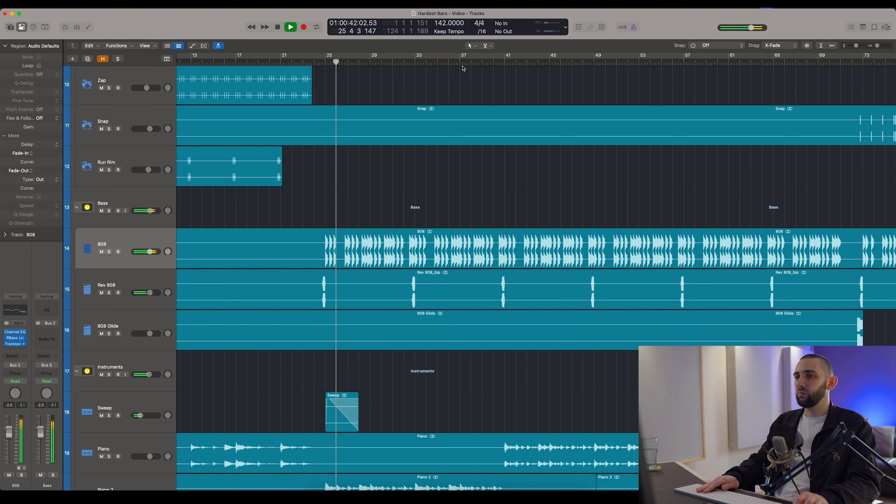
left_click(410, 61)
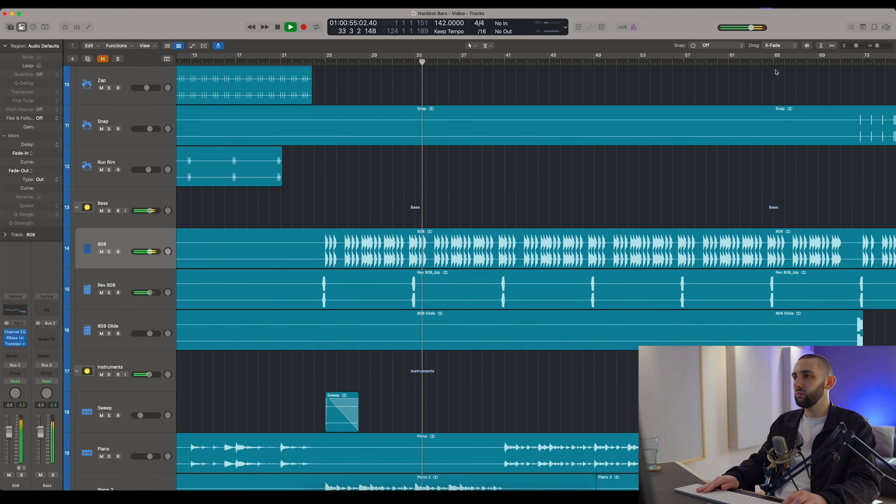
left_click(760, 61)
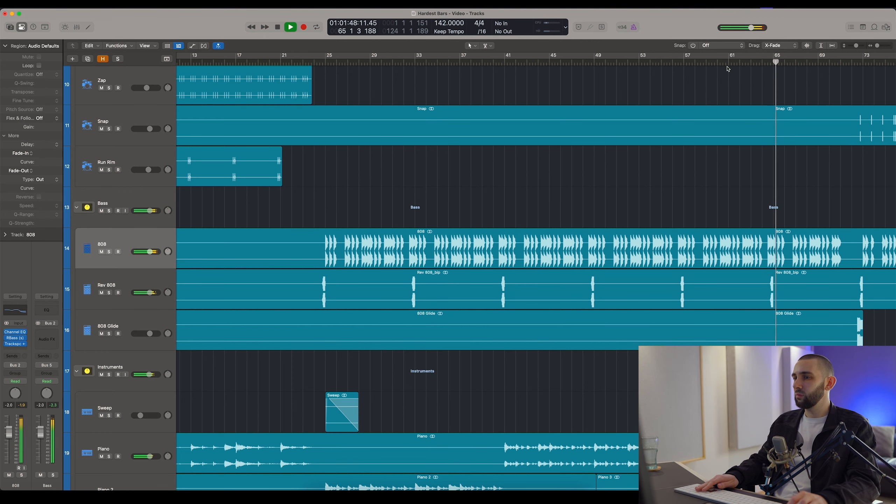
key("space")
left_click(311, 62)
key("super+Left")
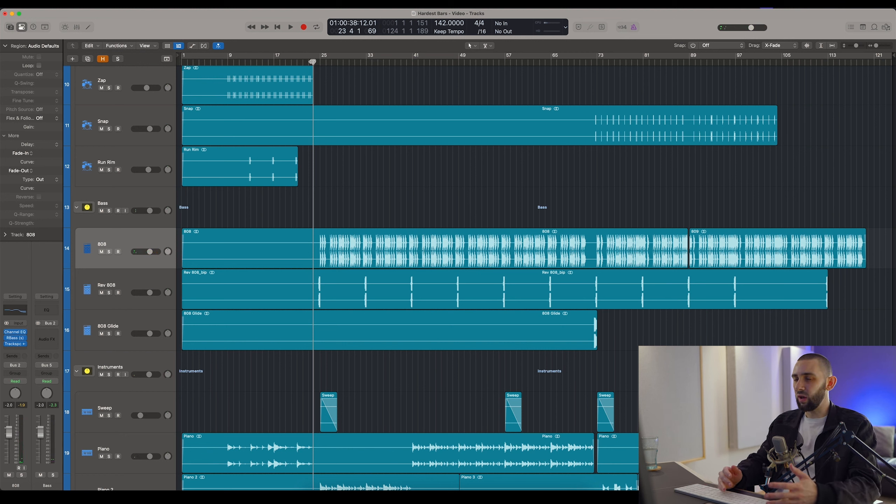
- Look over the drum and bass tracks, and select the Piano track in the Instruments group
scroll(391, 176, "up", 10)
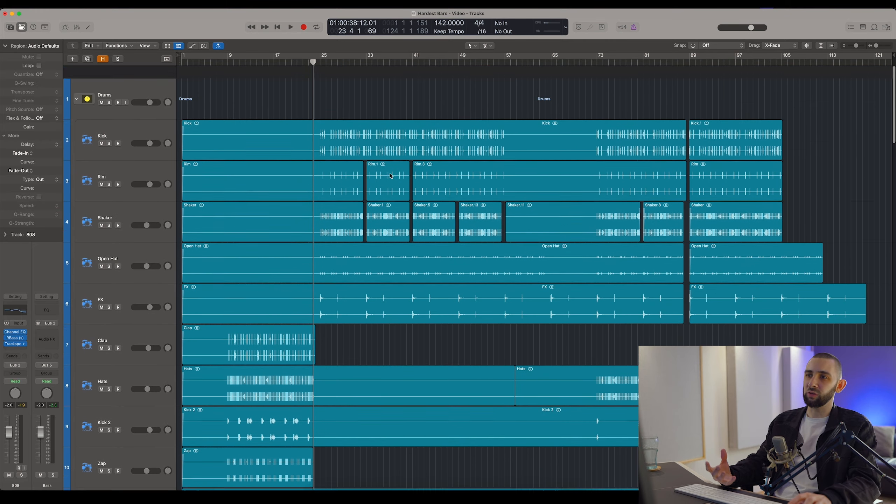
scroll(387, 174, "down", 10)
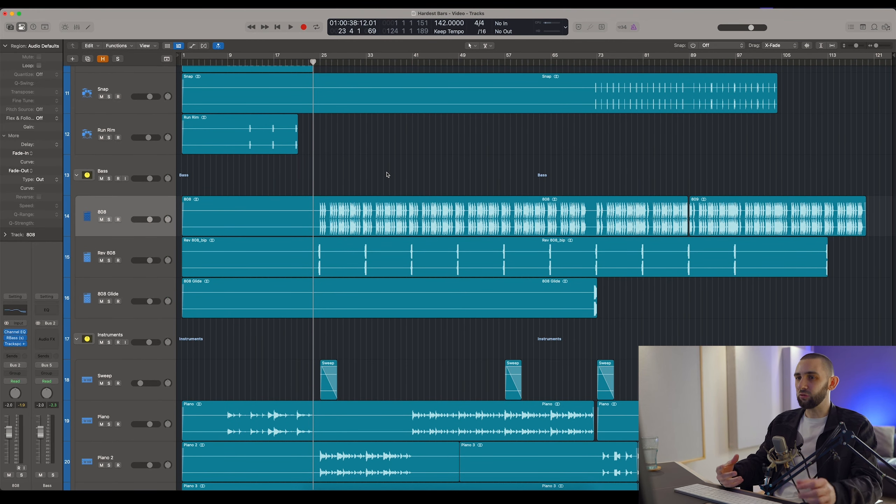
scroll(389, 175, "down", 5)
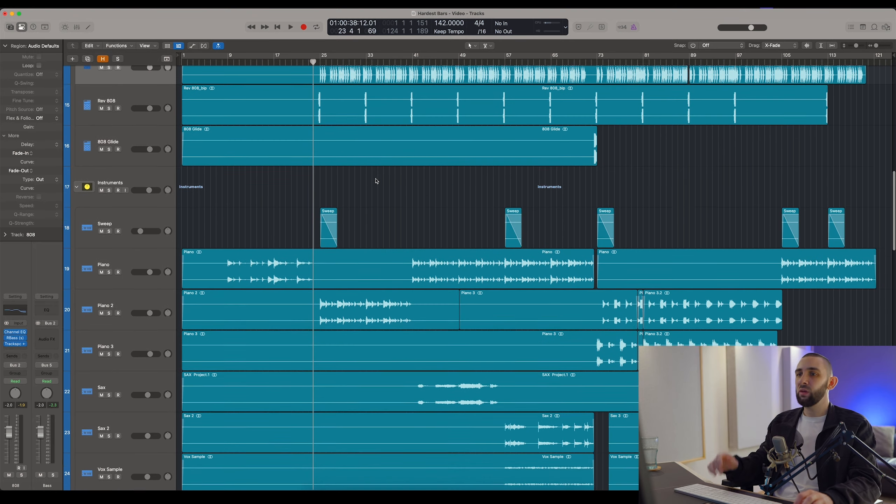
left_click(134, 217)
left_click(135, 226)
scroll(135, 227, "down", 3)
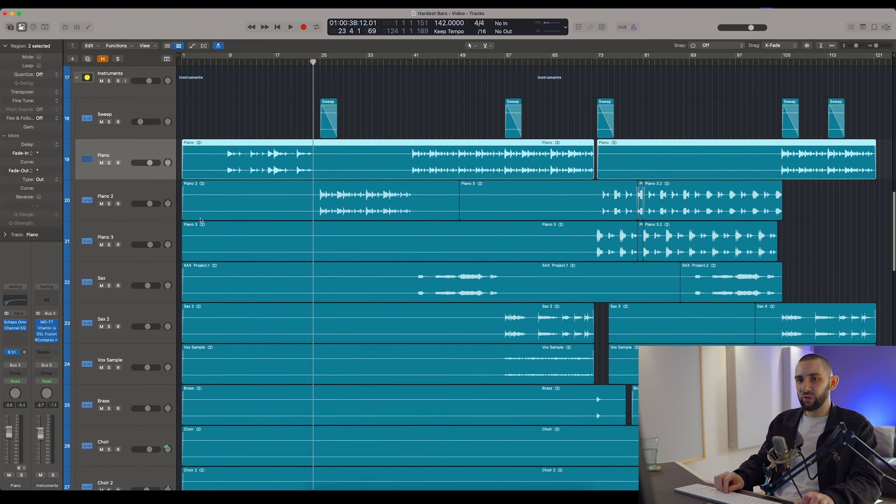
- Step through the instrument tracks from Piano down to Choir to review their channel strips
key("Down")
key("Up")
key("Down")
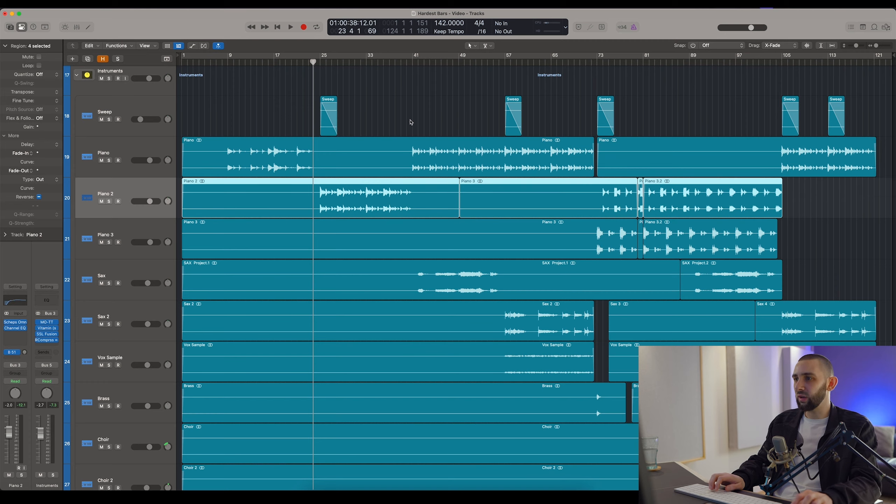
key("Down")
key("Down")
key("Down")
key("Down")
key("Down")
key("Down")
scroll(266, 237, "down", 4)
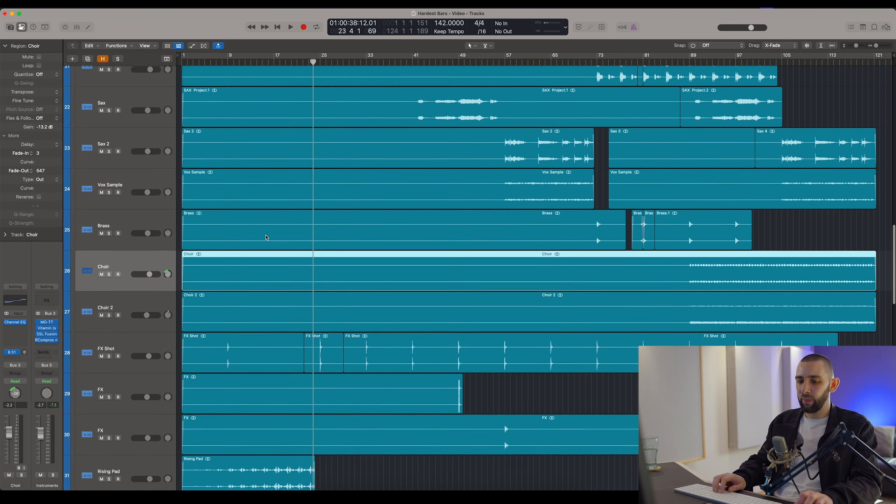
- Show the mixer to examine the plug-ins and sends on the instrument channels, and hide it again
key("x")
scroll(300, 306, "left", 5)
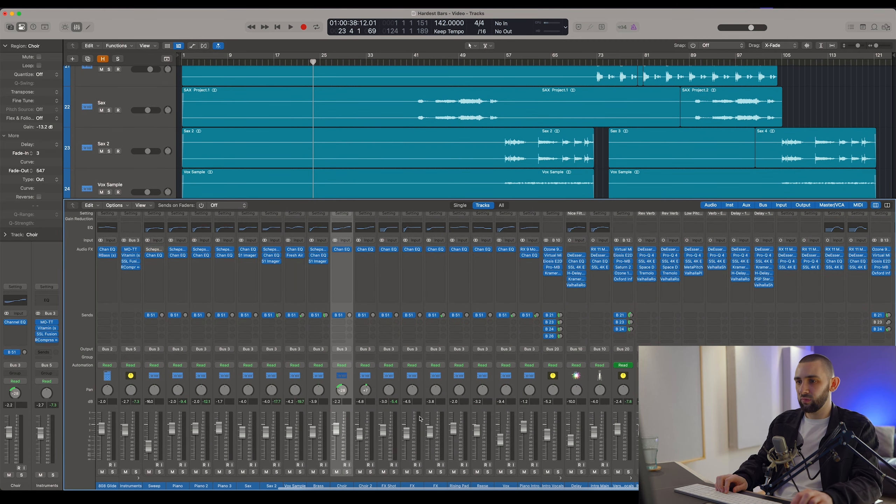
key("x")
scroll(159, 247, "up", 5)
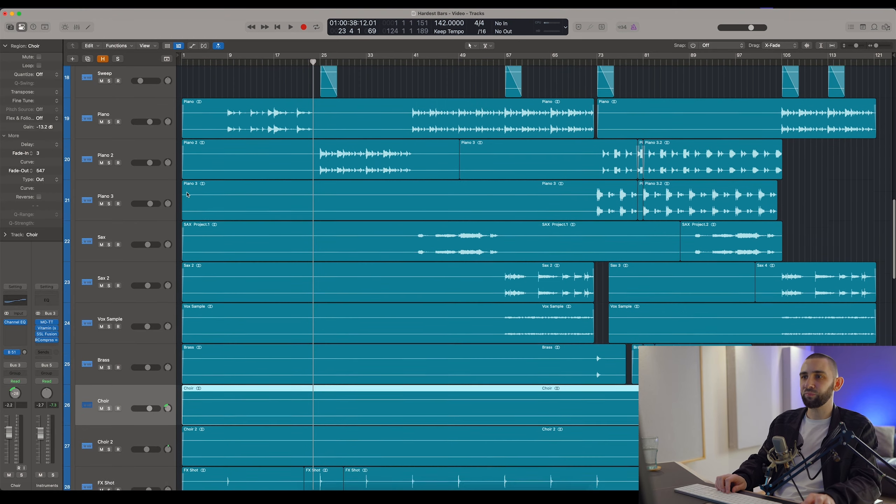
- Solo the Piano and Piano 2 tracks and start playback a few bars before the piano part at bar 41
left_click(132, 125)
left_click(109, 131)
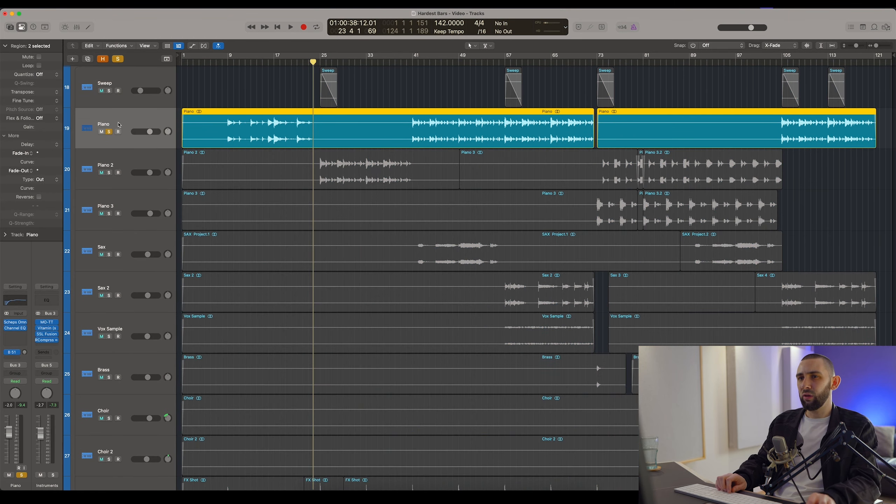
left_click(411, 62)
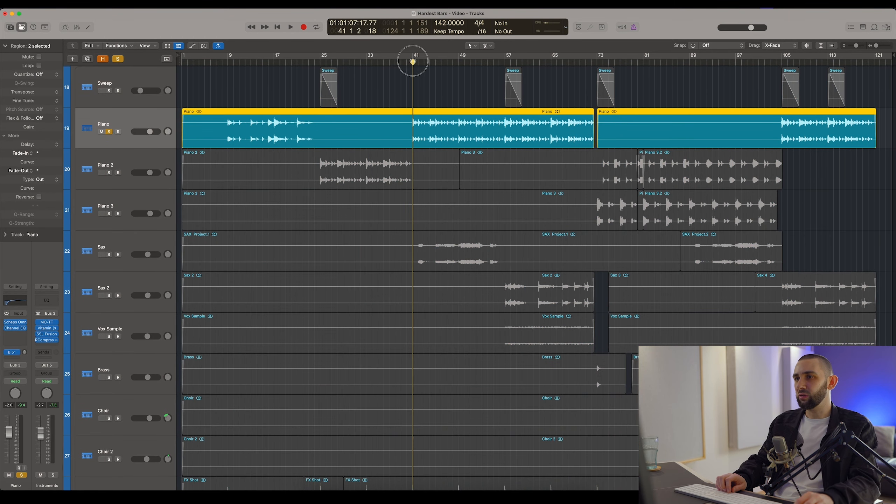
left_click(104, 168)
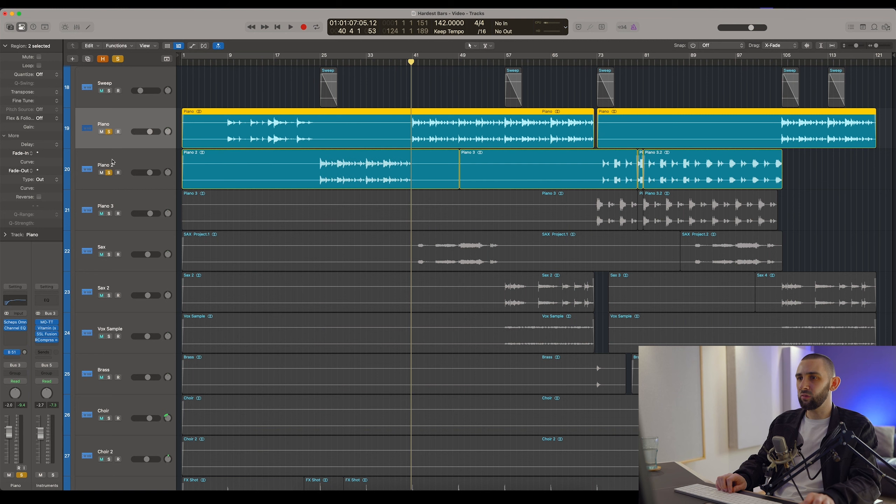
left_click(388, 62)
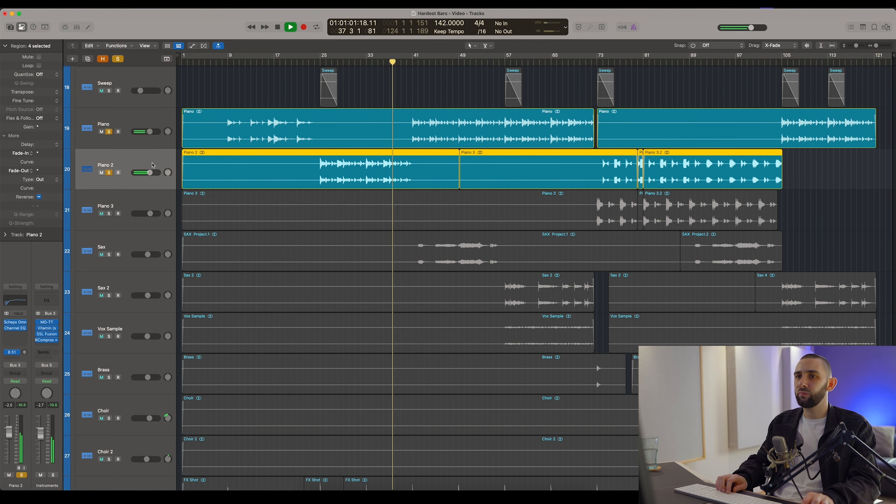
- Open Scheps Omni Channel 2 on the Piano track, examine its settings and close it
key("Up")
left_click(14, 323)
left_click_drag(379, 96, 403, 166)
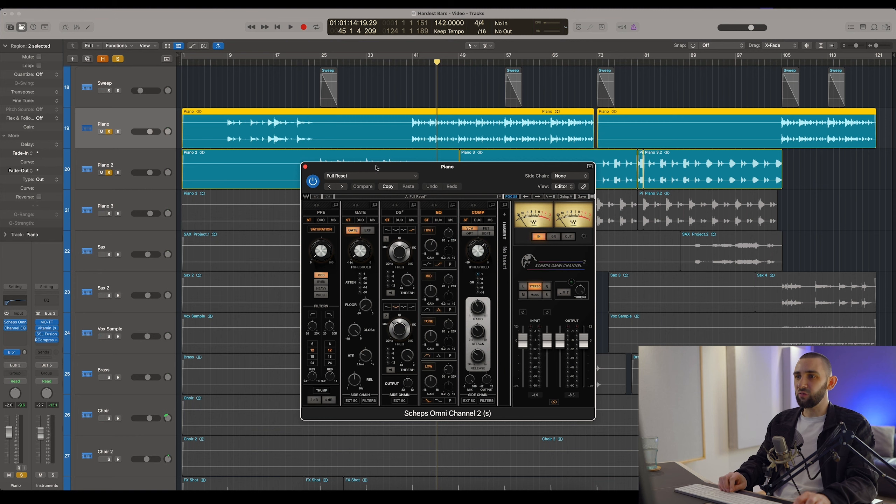
left_click_drag(376, 168, 360, 162)
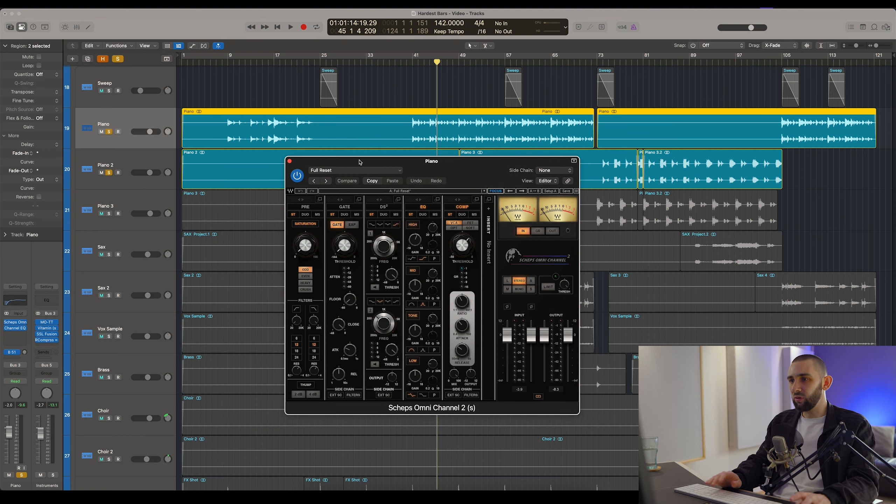
left_click(289, 161)
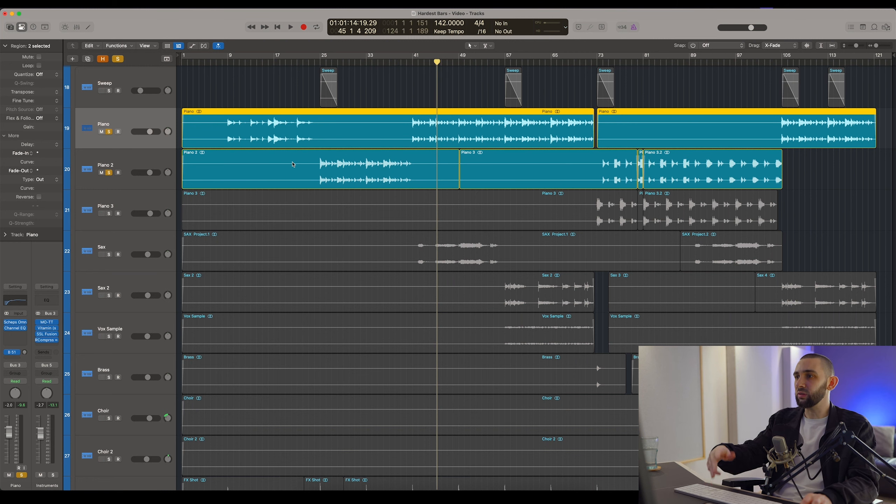
- Add the Piano 3 track to the soloed tracks and place the playhead just before its part at bar 73
left_click(144, 202)
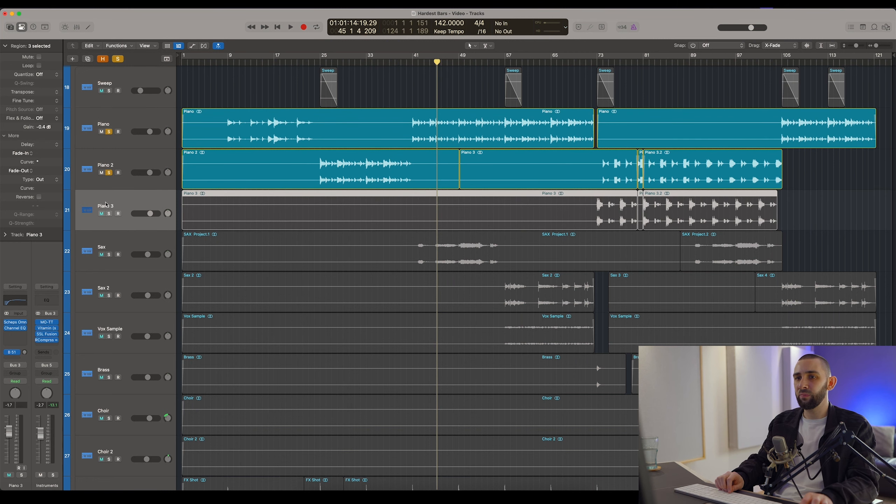
key("s")
left_click(595, 68)
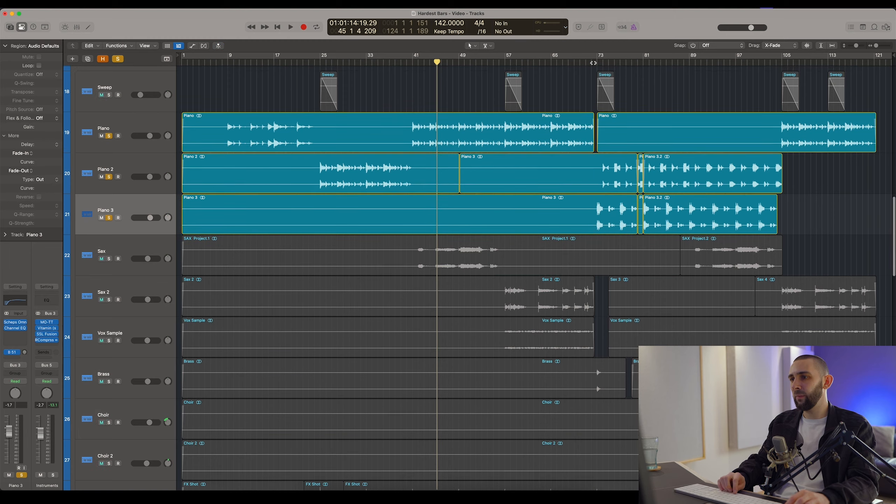
- Examine Scheps Omni Channel 2 on the Piano 3 track during playback, close it and stop playback
left_click(145, 202)
left_click(15, 322)
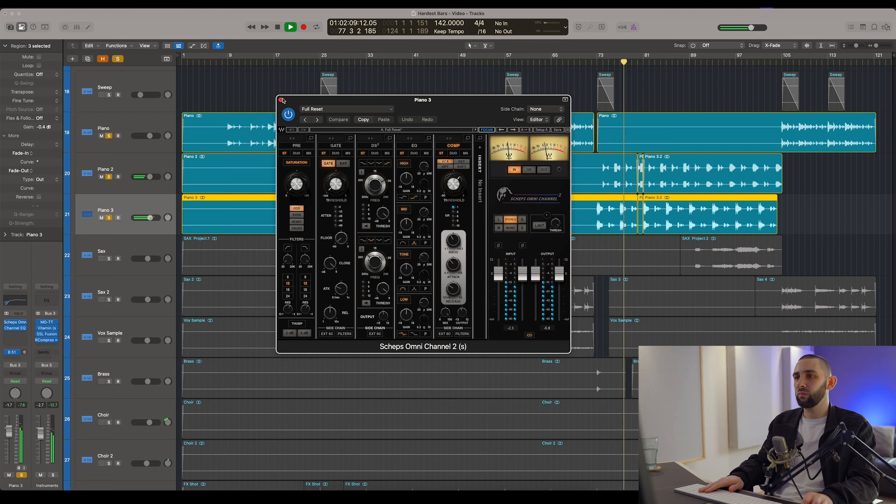
left_click(281, 100)
key("space")
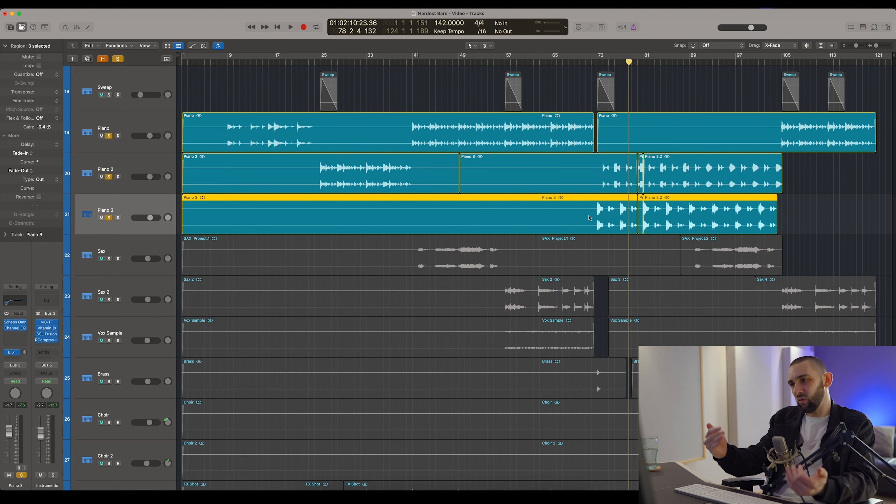
- Solo the Sax track alongside the pianos, play from about bar 44 and open its S1 Imager clear of the waveforms
left_click(119, 247)
left_click_drag(417, 62, 433, 63)
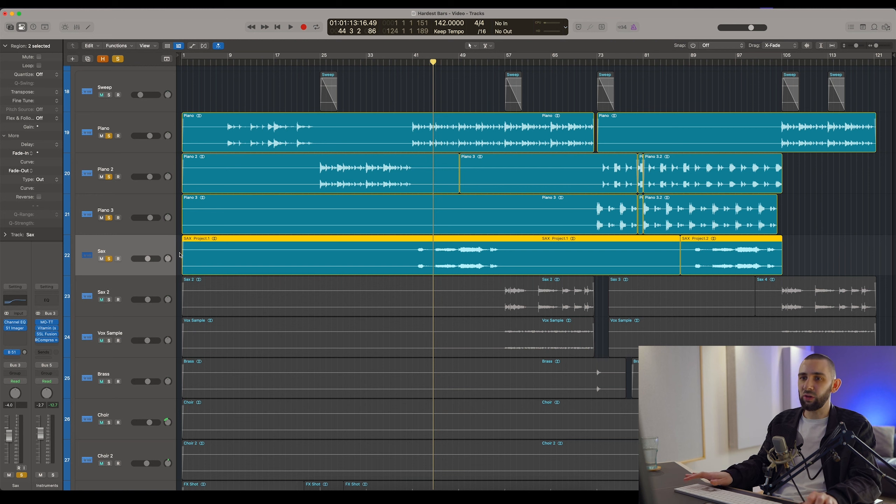
left_click(15, 328)
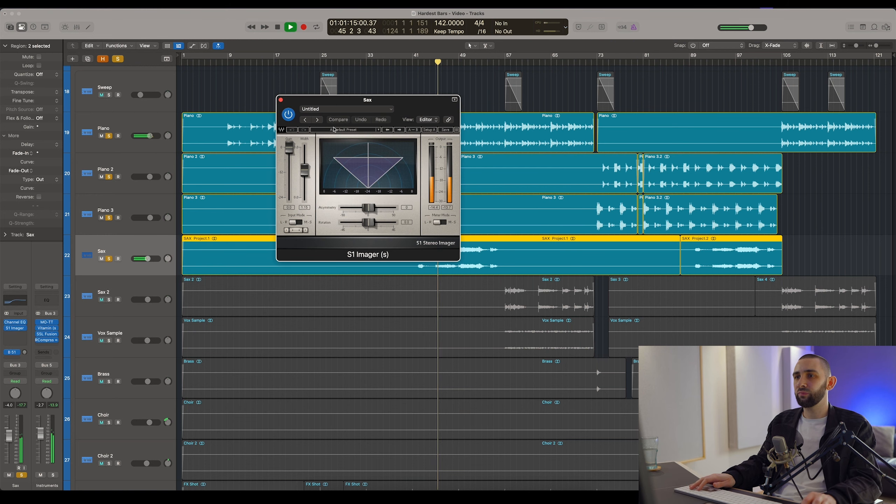
left_click_drag(333, 103, 271, 194)
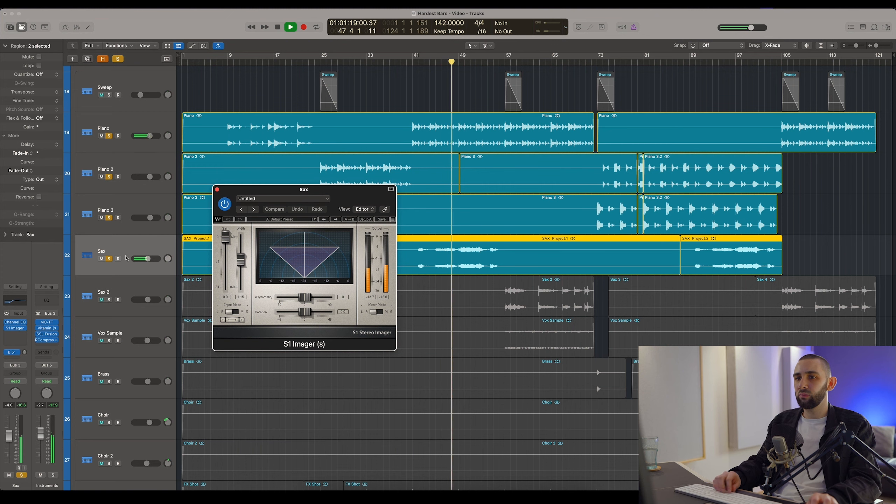
- Solo only the Sax track and compare its sound with the S1 Imager bypassed and enabled
left_click(109, 259, "alt")
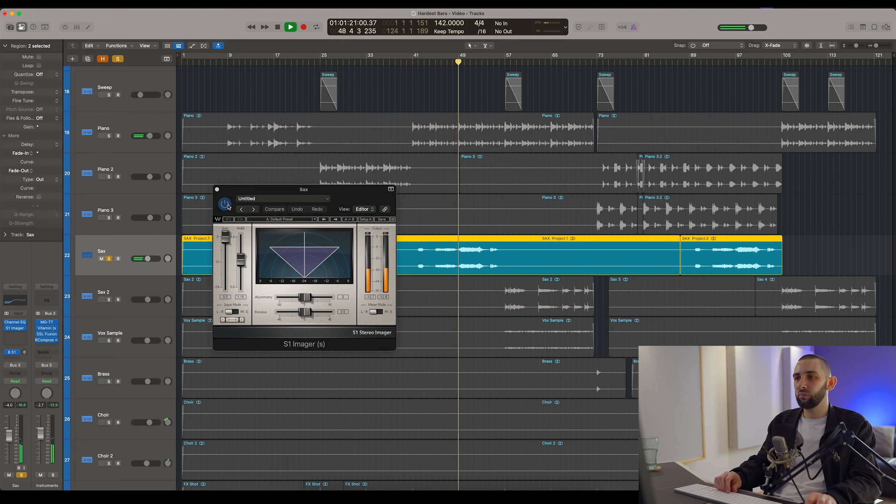
left_click(226, 204)
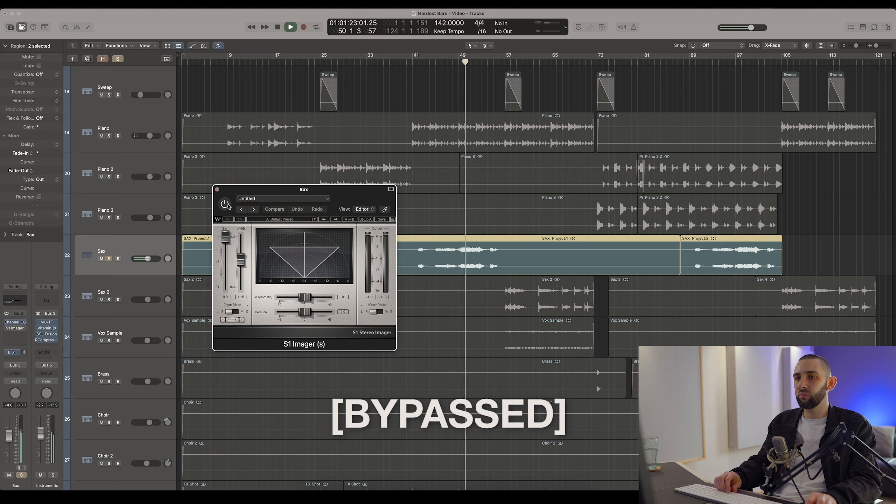
left_click(226, 205)
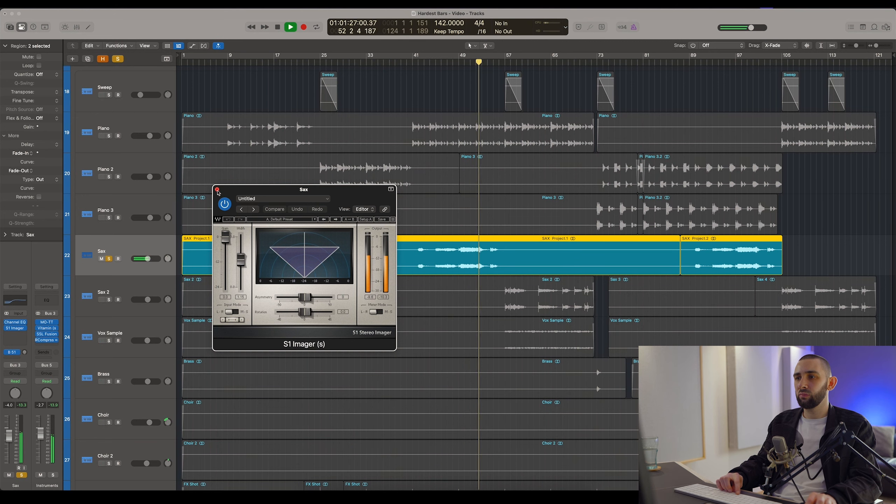
key("space")
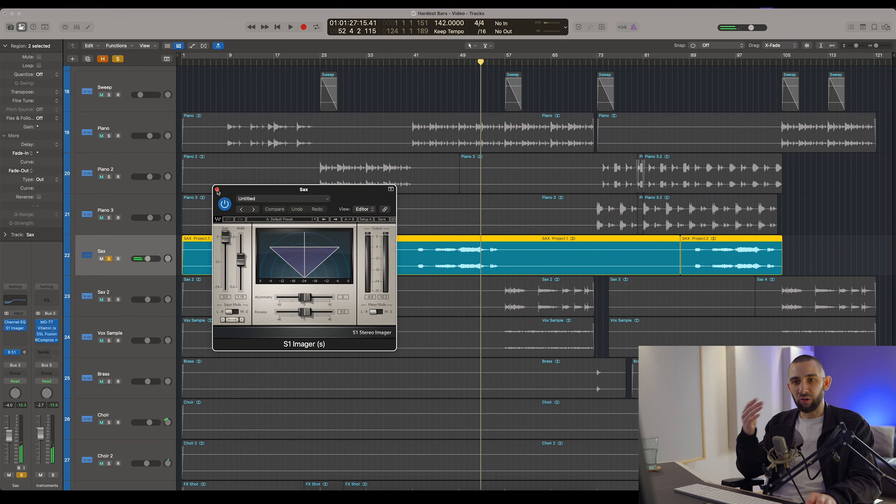
- Close the S1 Imager on the Sax track, examine its Channel EQ curve and close the equalizer
left_click(217, 190)
left_click(8, 300)
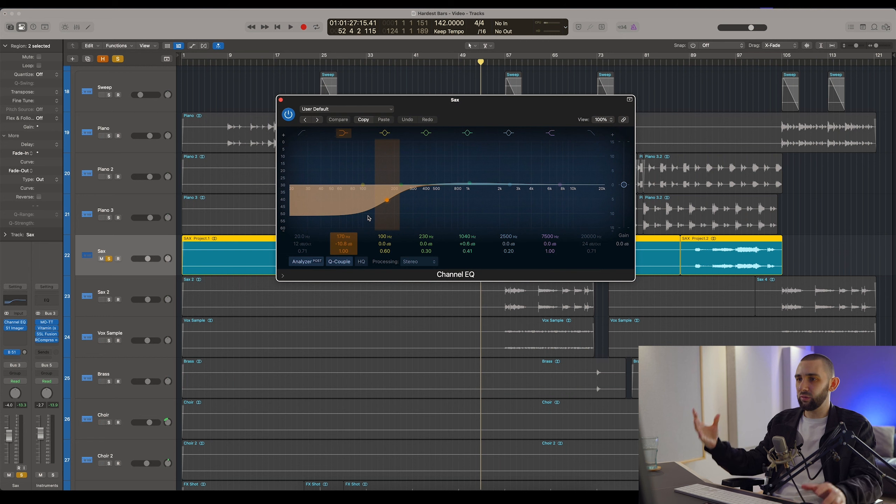
left_click(281, 100)
- Solo the Sax 2 track, play it from just before bar 57 and examine its S1 Imager
left_click(108, 300)
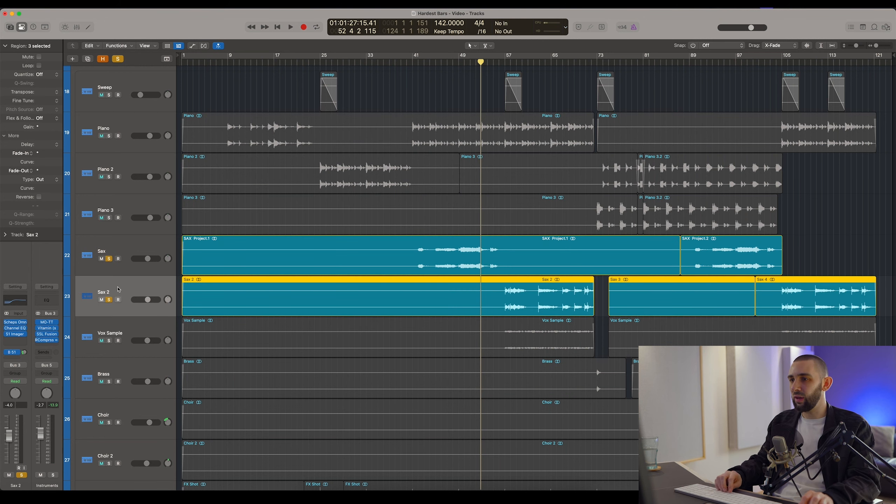
left_click(502, 62)
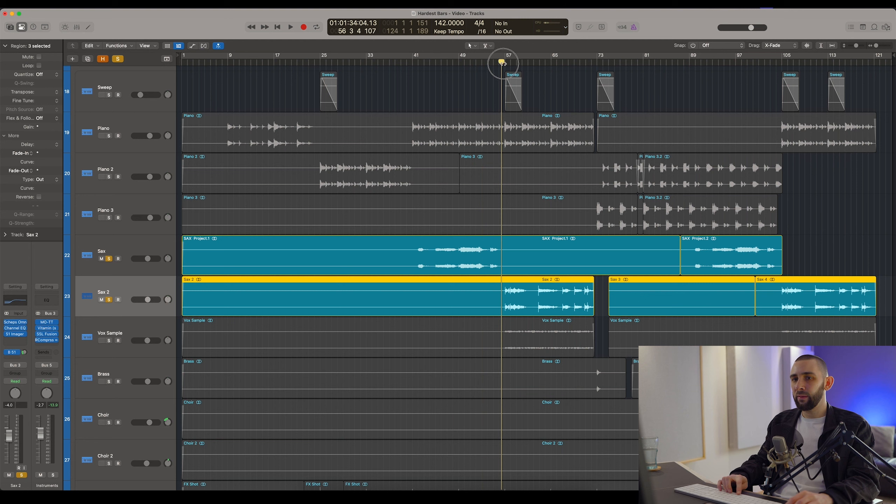
left_click(16, 334)
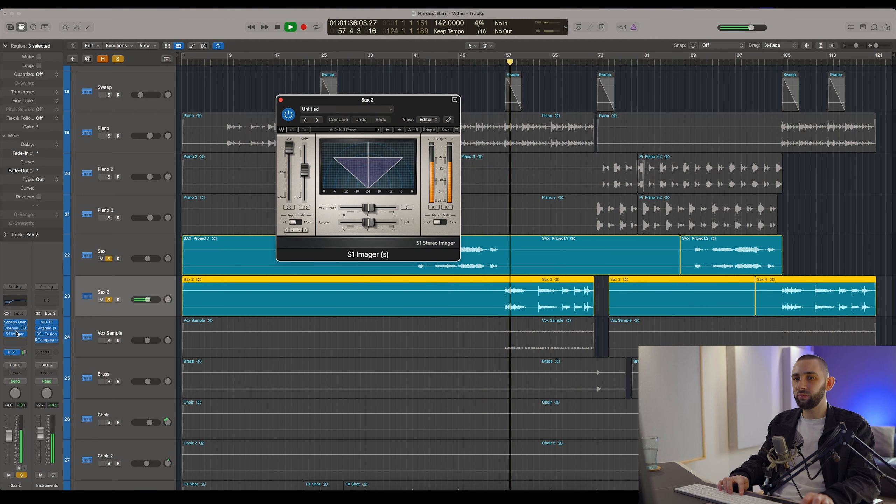
left_click(280, 100)
- Toggle the bus 51 send on Sax 2 off and on, and bring up the Inst Verb channel it feeds
left_click(7, 352)
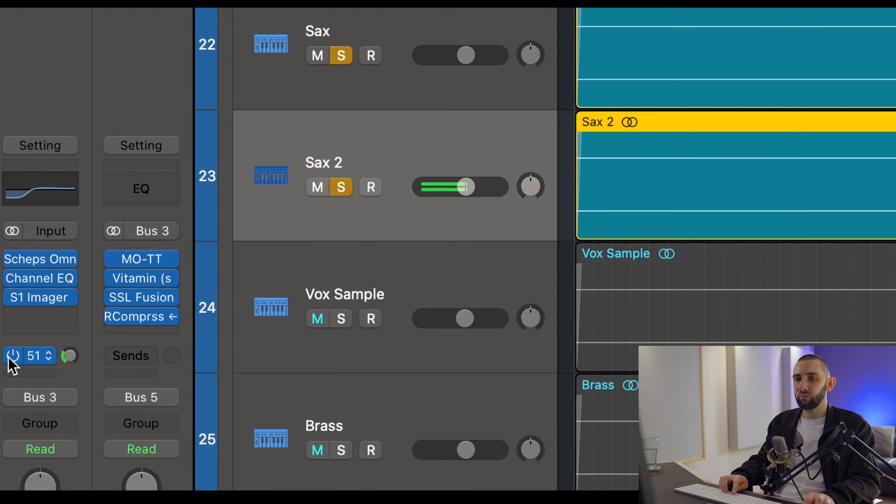
left_click(9, 358)
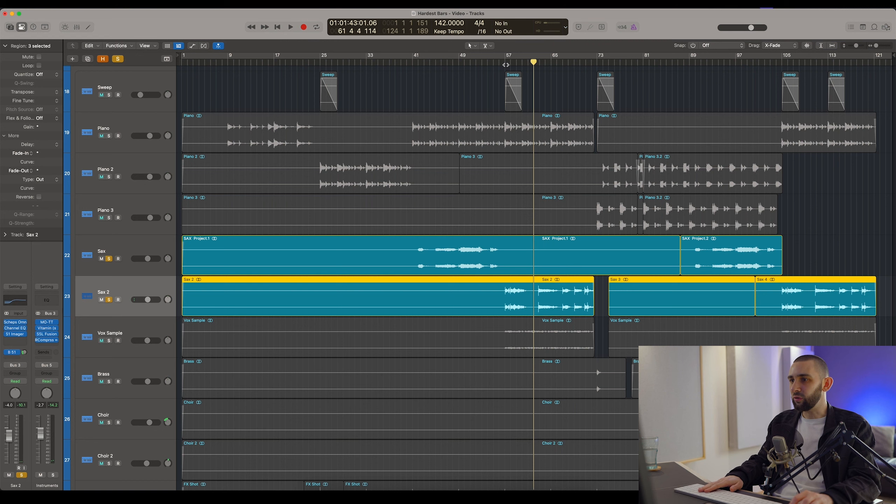
left_click_drag(508, 65, 537, 67)
left_click(21, 352)
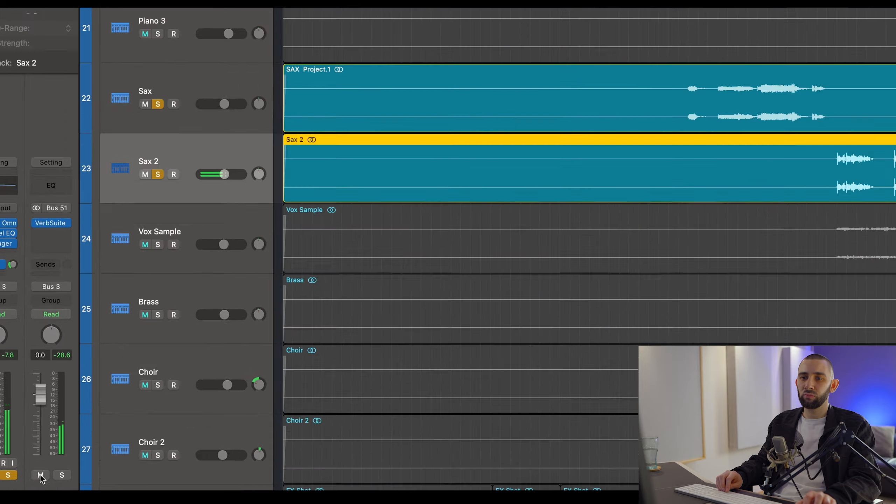
- Mute and unmute the Inst Verb channel during playback to compare Sax 2 with and without reverb
left_click(40, 475)
left_click(40, 474)
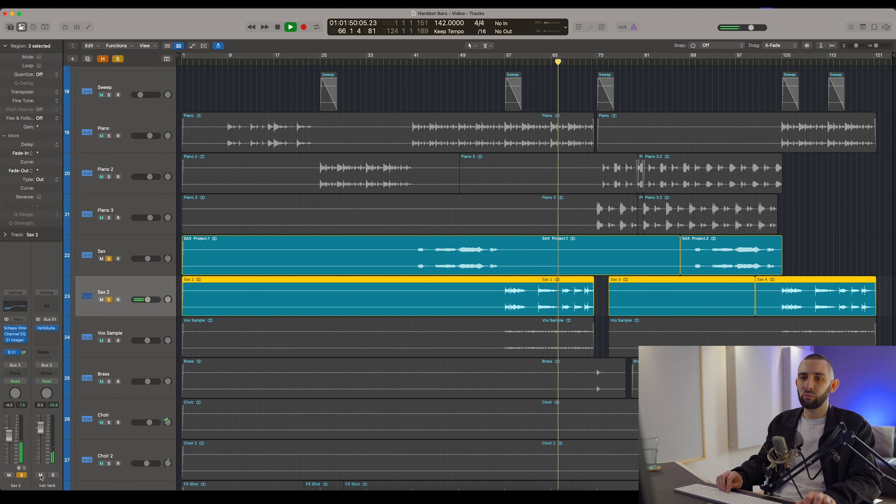
left_click(41, 475)
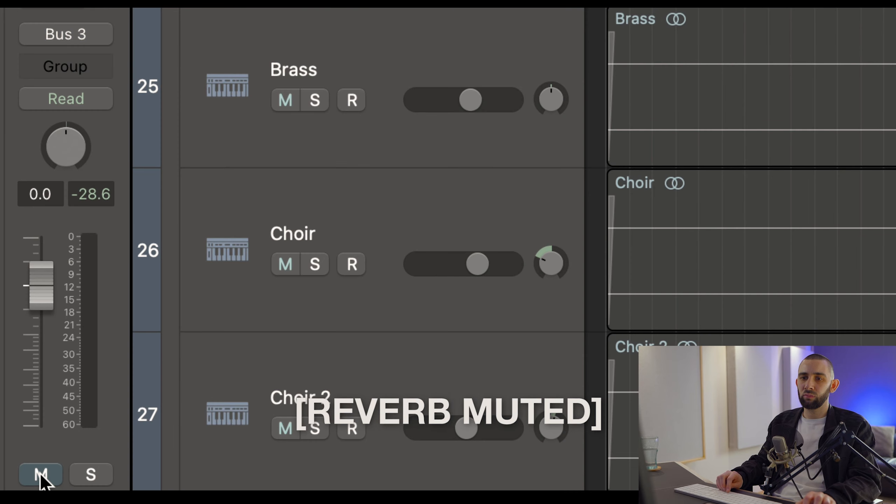
left_click(40, 474)
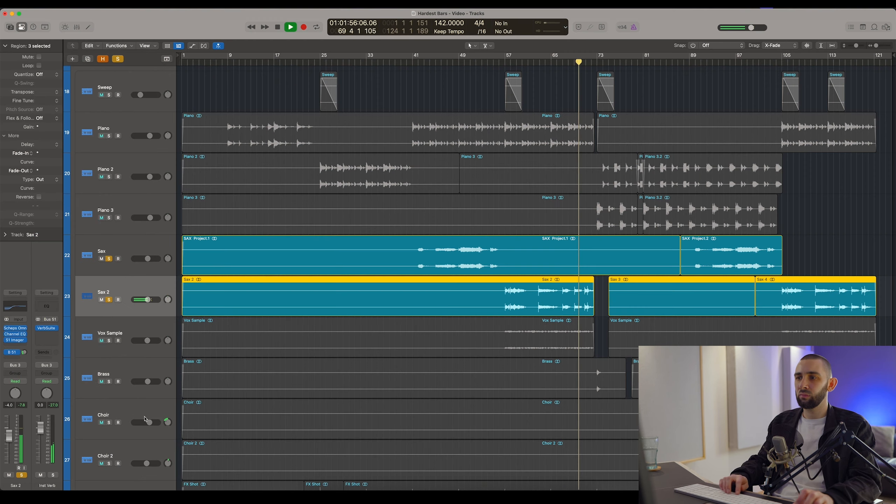
- Stop playback and unsolo the Sax 2 and Sax tracks
key("space")
left_click(109, 300)
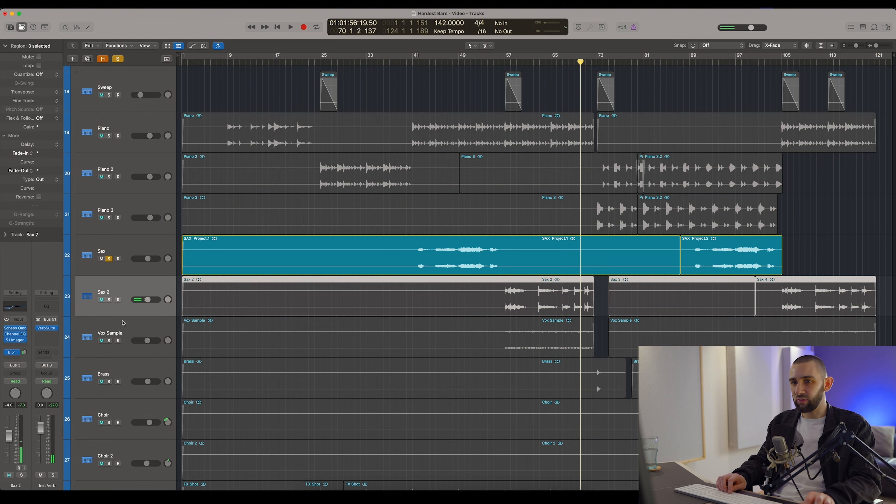
left_click(109, 259)
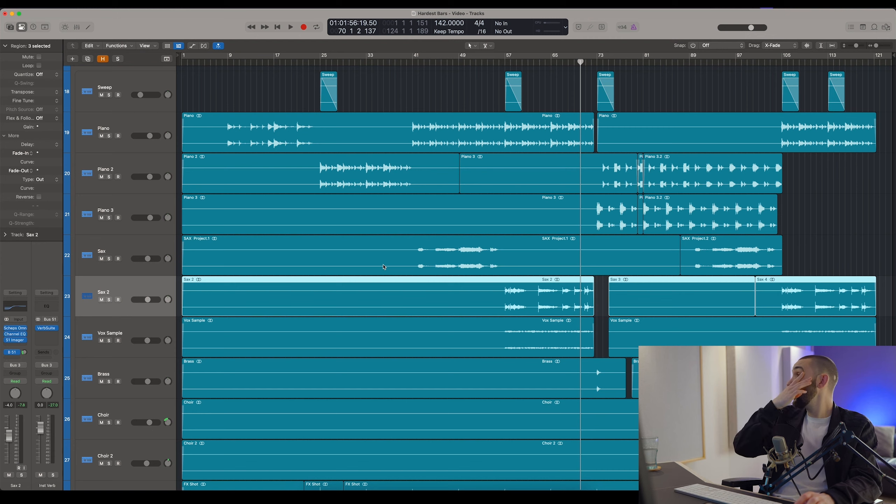
- Select the Vox Sample track, start playback just before bar 57 and solo the track
scroll(384, 267, "down", 5)
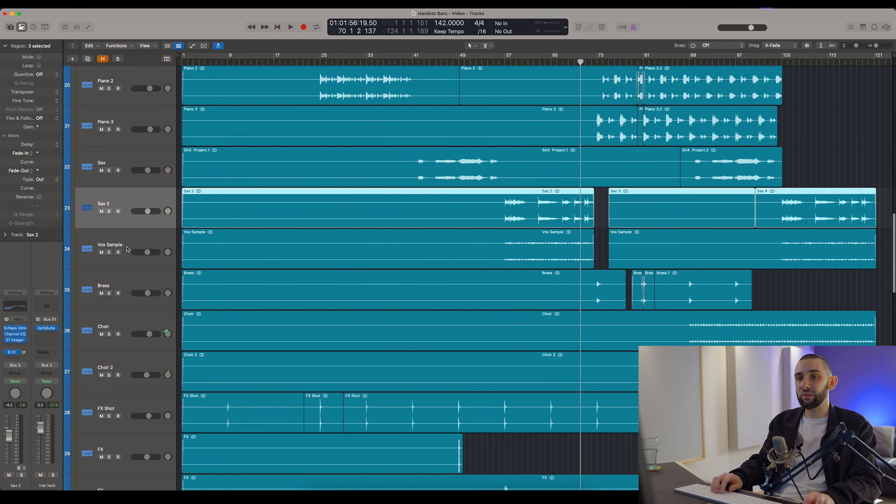
key("Down")
left_click(507, 63)
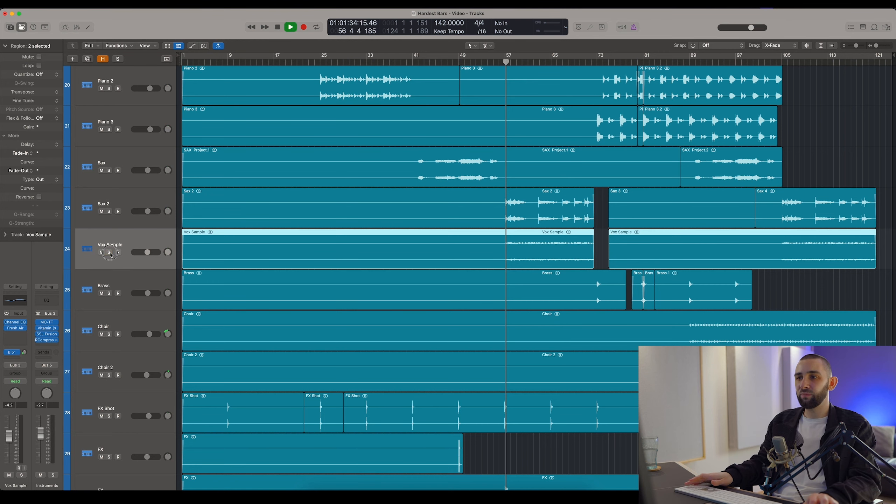
left_click(109, 252)
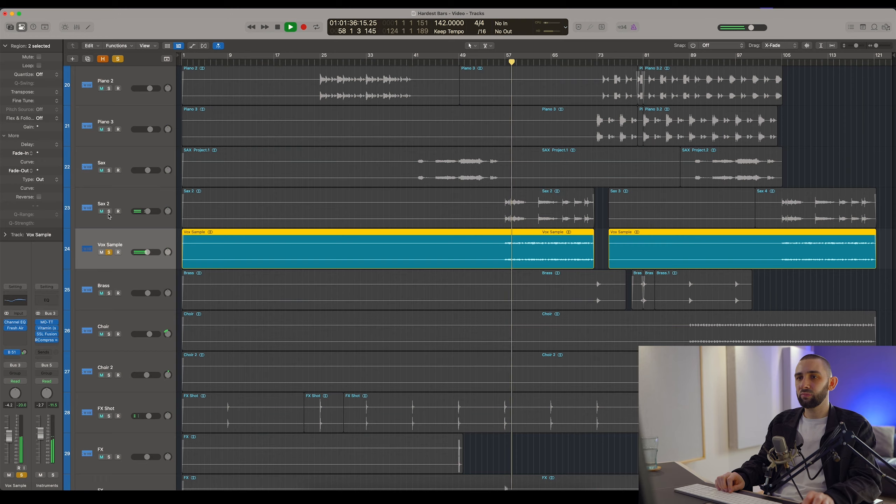
- Open Fresh Air on the Vox Sample track, compare the sound with it bypassed and enabled, stop playback and close it
scroll(109, 216, "up", 7)
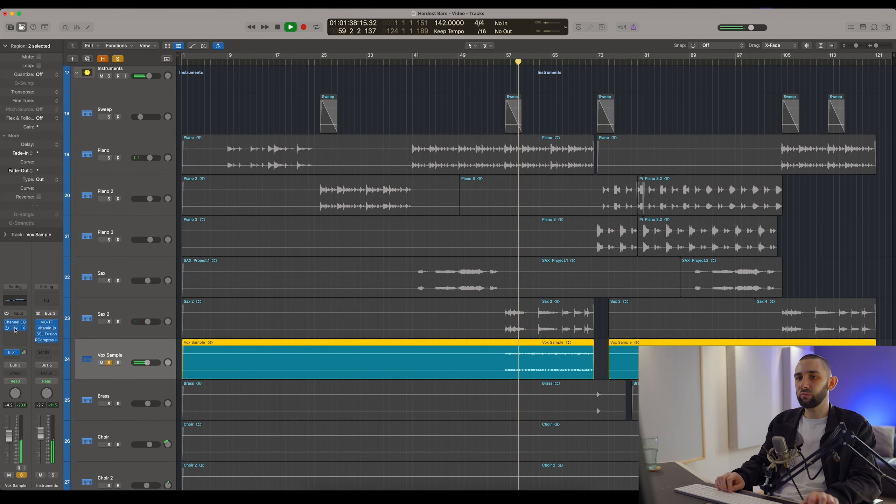
left_click(15, 330)
left_click(288, 114)
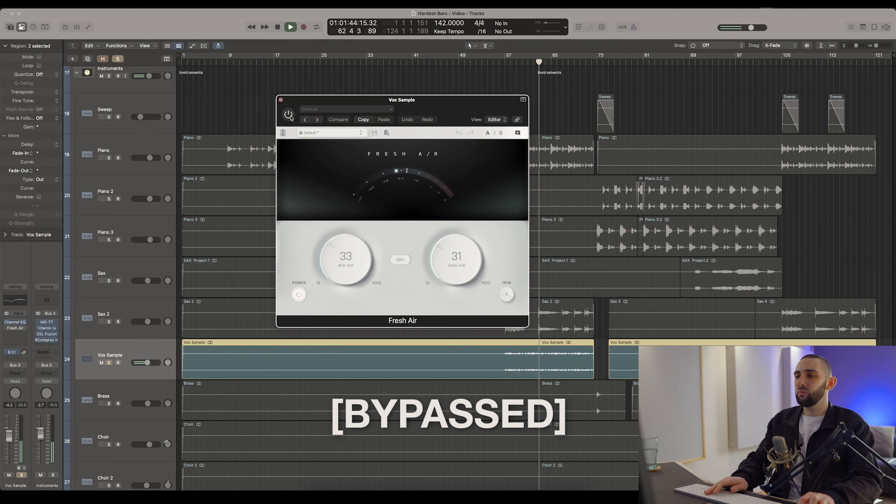
left_click(289, 115)
key("space")
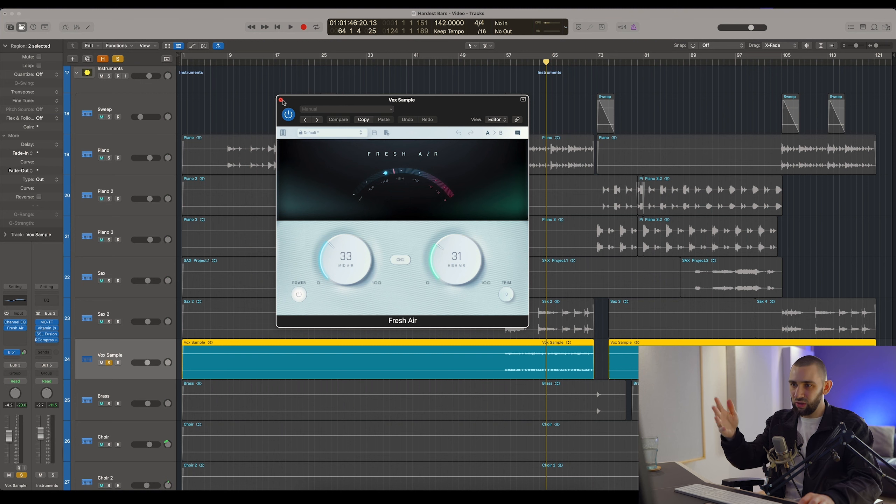
left_click(281, 100)
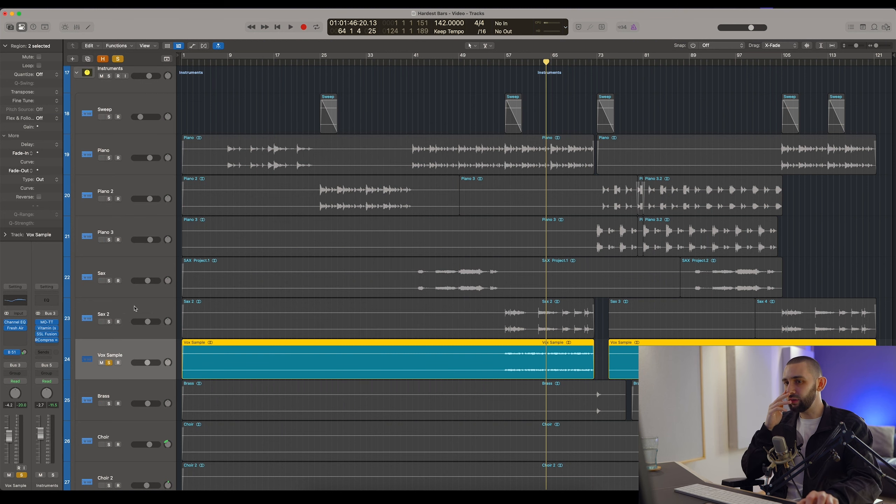
- Look over the remaining instrument and FX tracks and unsolo the Vox Sample track
scroll(425, 257, "down", 8)
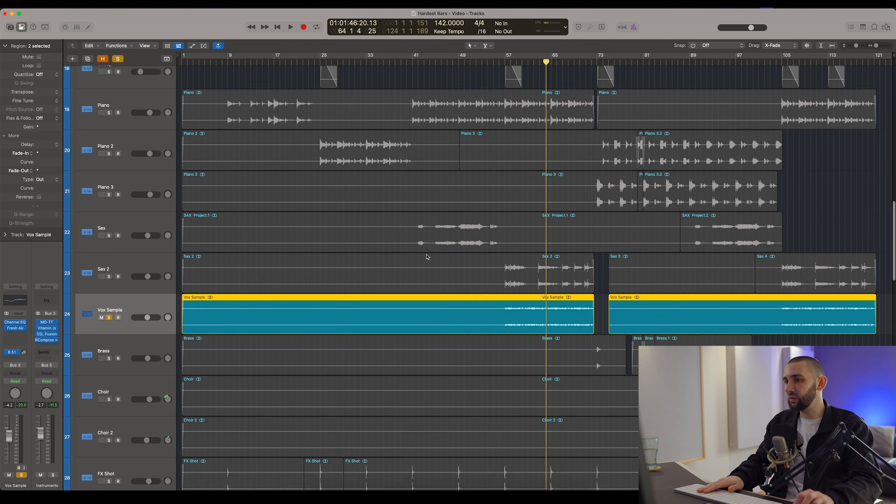
scroll(425, 257, "up", 3)
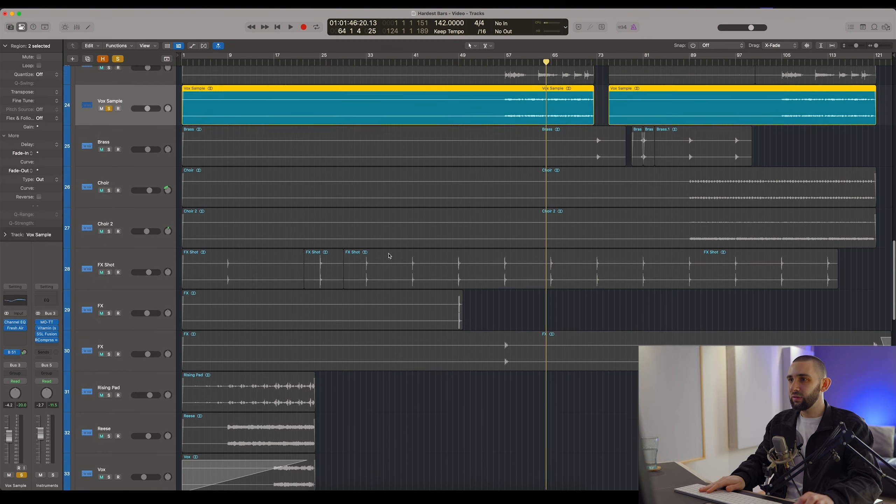
left_click(109, 154)
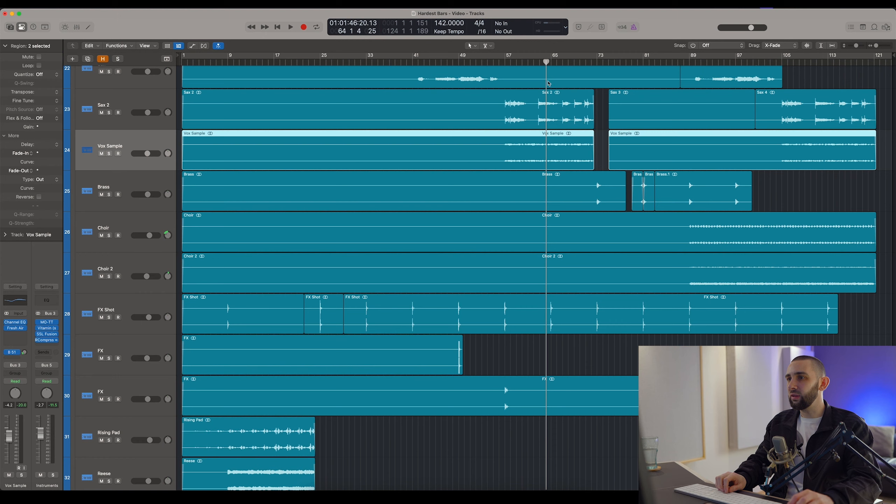
- Place the playhead just before the choir part at bar 89, solo Choir and Choir 2, and start playback
left_click(587, 65)
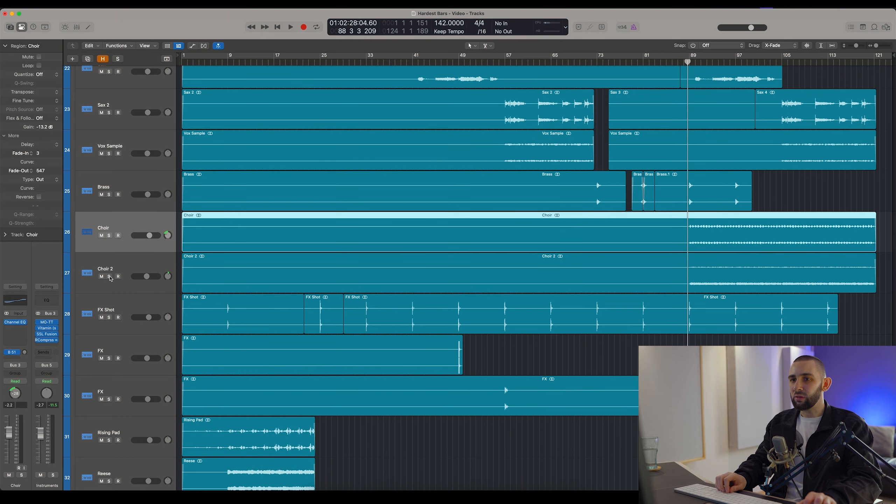
left_click_drag(110, 277, 109, 237)
key("space")
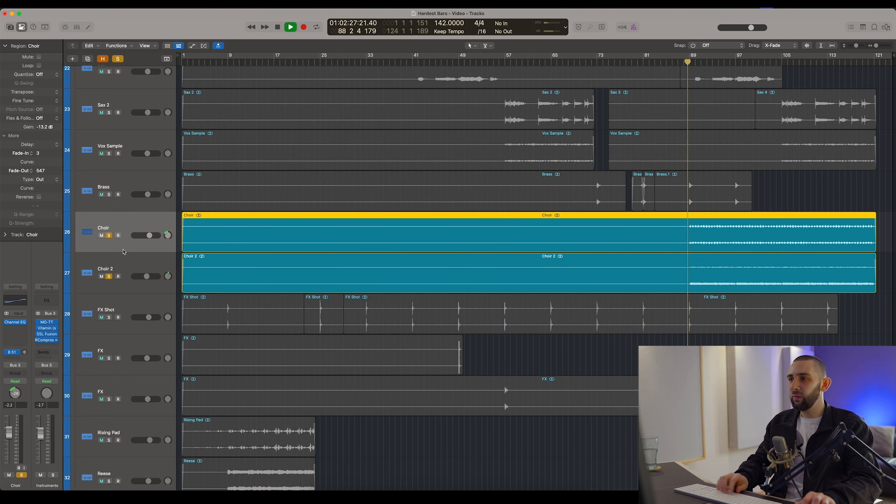
- Check the Choir 2 and Choir channel strips while both tracks play soloed, and stop playback
left_click(126, 264)
key("Up")
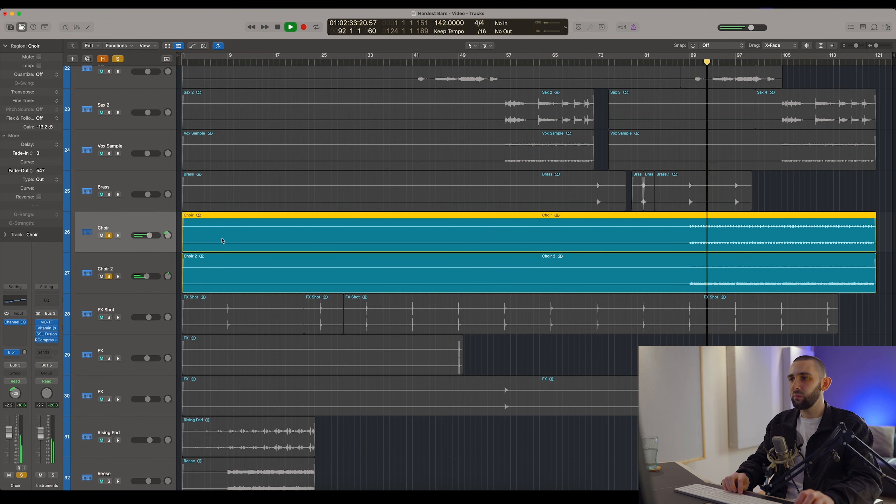
scroll(289, 237, "up", 3)
scroll(289, 238, "up", 2)
scroll(212, 289, "down", 2)
key("space")
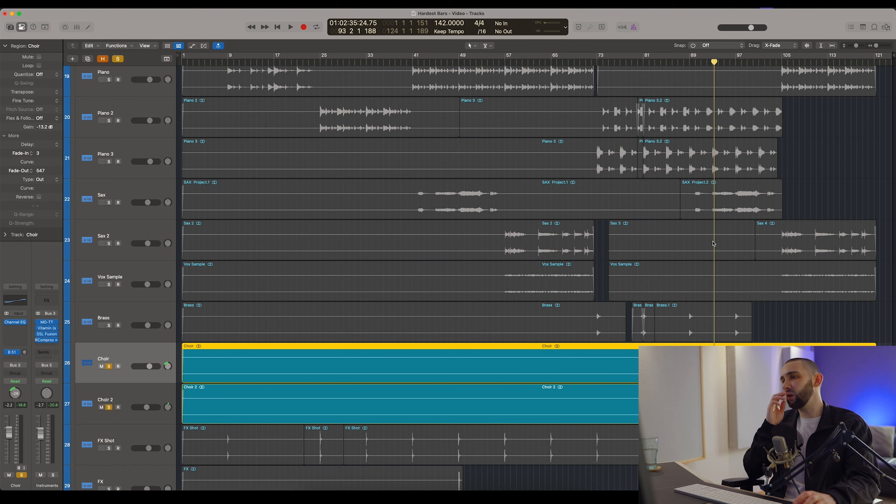
- Look over the drum, bass, instrument and vocal tracks and unsolo the two choir tracks
scroll(706, 244, "up", 4)
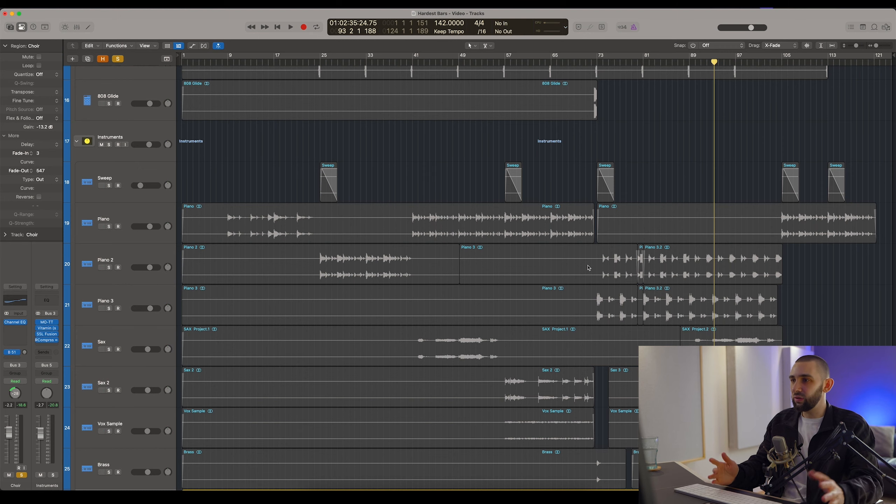
scroll(588, 267, "up", 15)
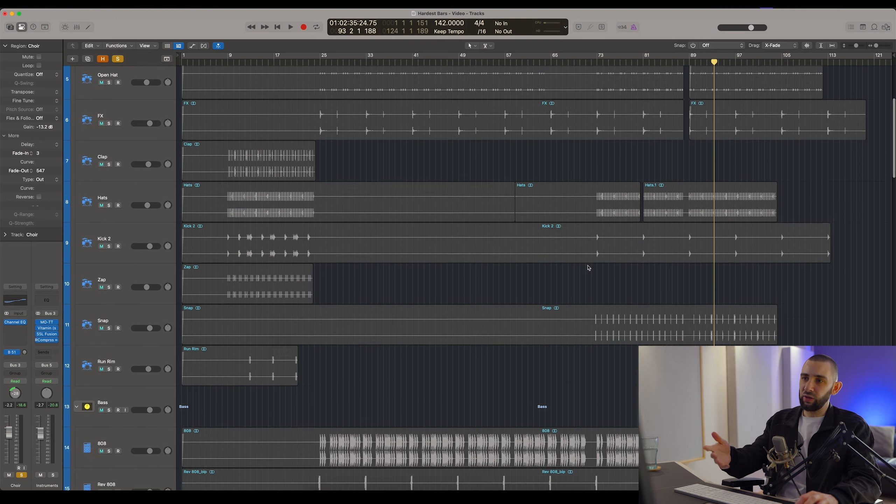
scroll(588, 267, "down", 20)
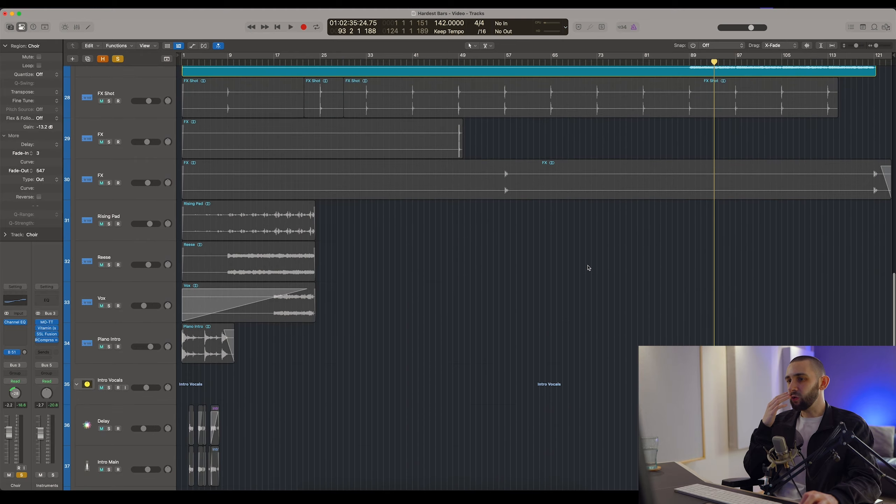
scroll(588, 268, "down", 1)
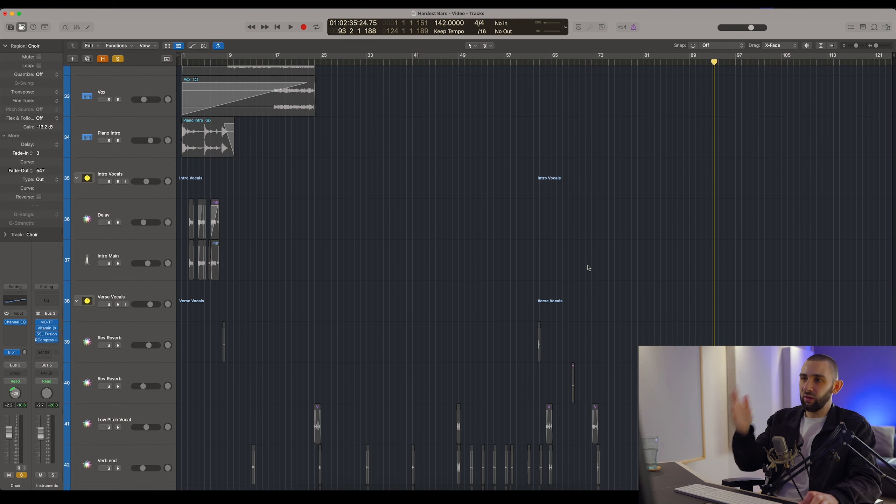
scroll(588, 268, "up", 10)
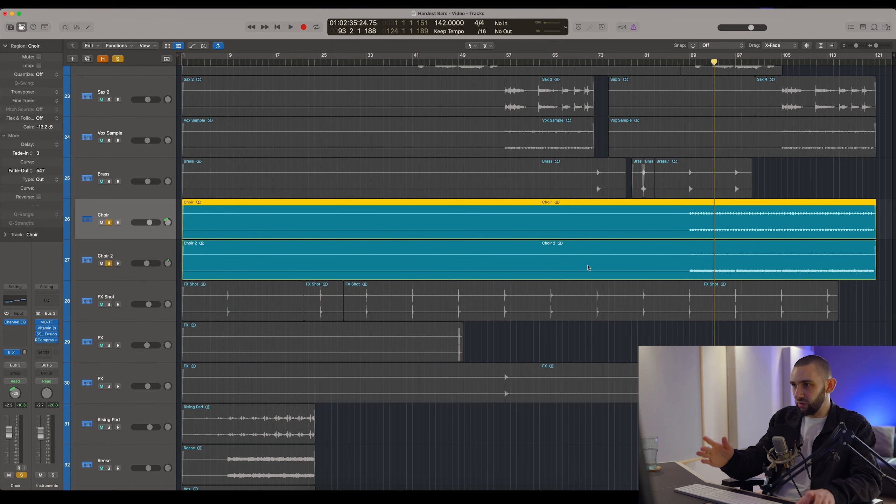
scroll(588, 267, "up", 3)
scroll(482, 261, "up", 1)
left_click(112, 344)
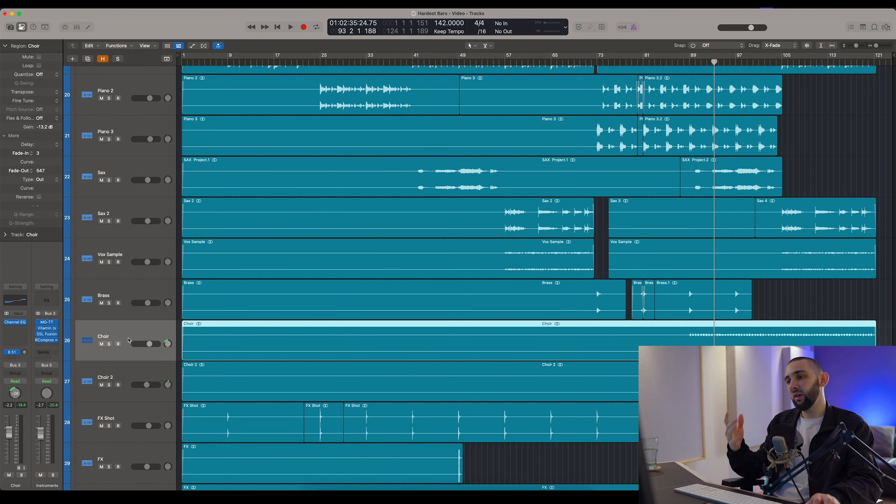
- Play the full mix from bar 93 and look over the instrument tracks' arrangement
scroll(129, 340, "down", 1)
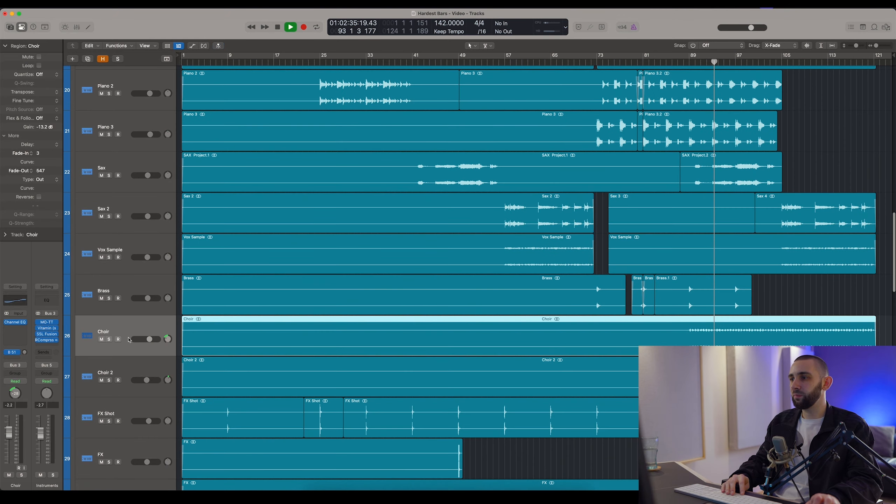
key("space")
key("super+Right")
key("super+Right")
scroll(645, 215, "right", 5)
scroll(645, 215, "down", 7)
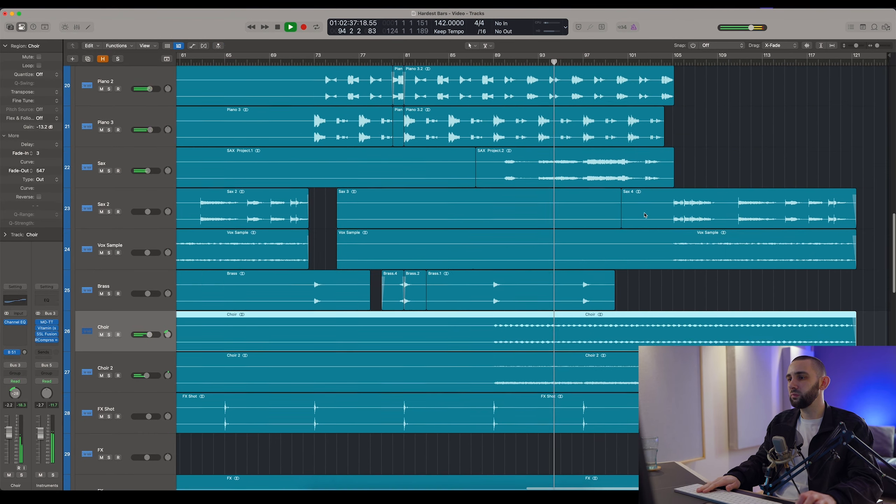
key("super+Left")
scroll(639, 212, "up", 8)
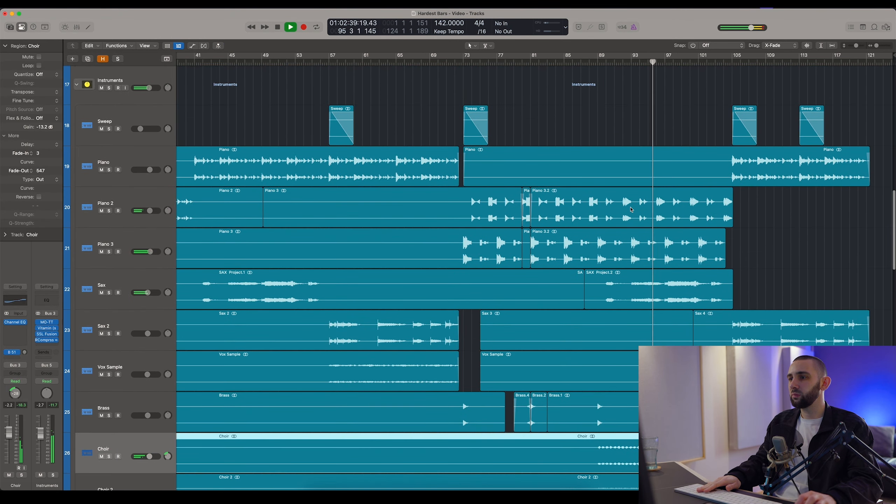
scroll(631, 208, "down", 1)
key("super+Left")
- Move playback to just before bar 105 and inspect the Sax and Sax 2 channel strips
left_click(778, 63)
scroll(780, 71, "up", 12)
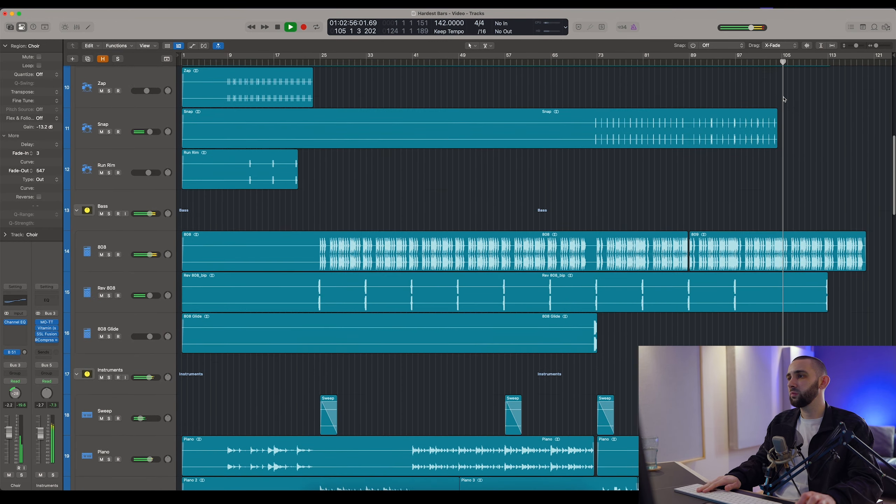
scroll(783, 100, "down", 12)
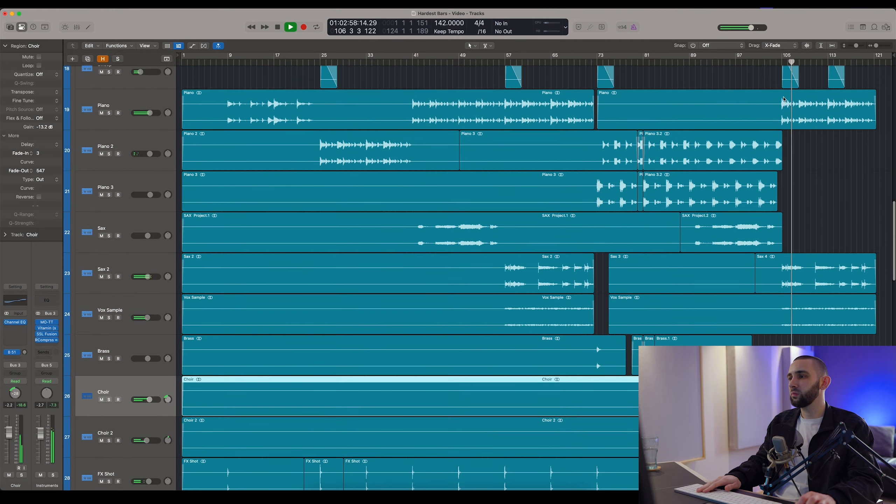
scroll(783, 100, "down", 2)
left_click(150, 195)
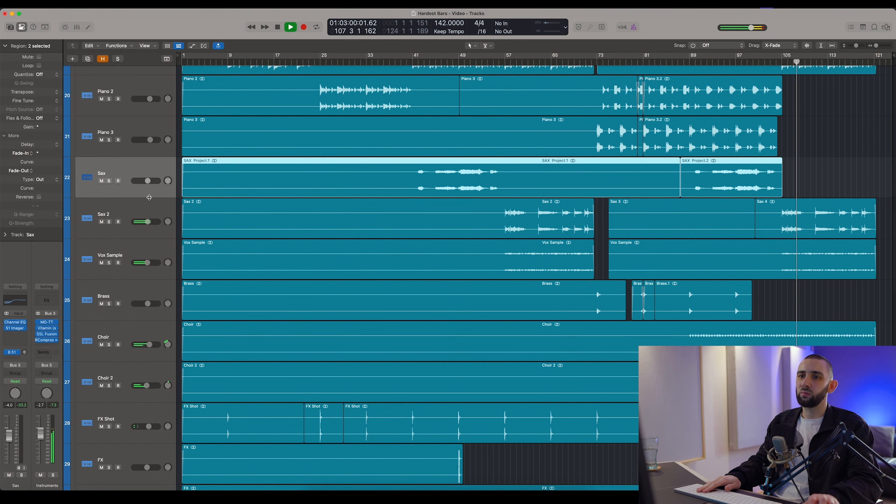
left_click(130, 212)
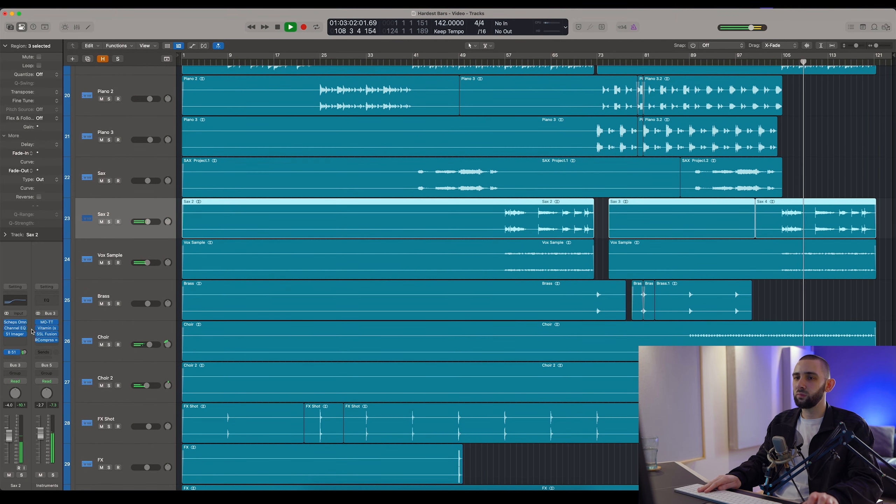
- Look over the instrument, FX, bass and drum tracks while the final section plays, and stop playback
scroll(272, 251, "down", 5)
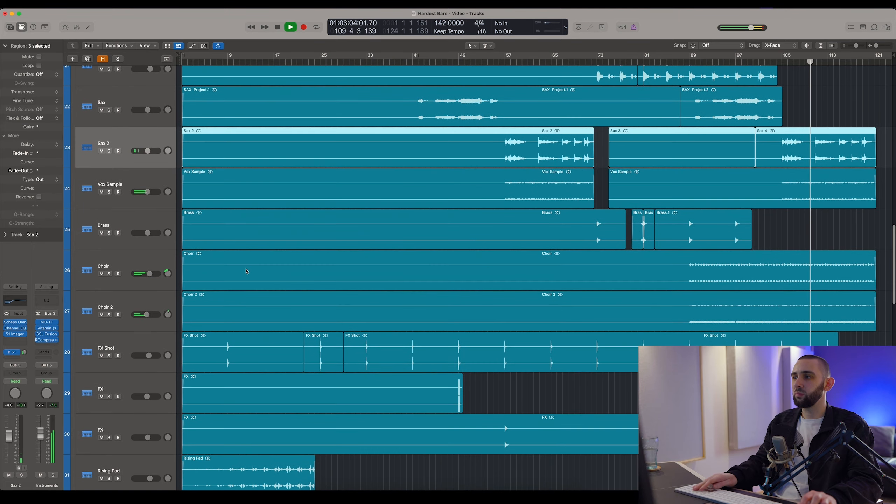
scroll(272, 252, "up", 8)
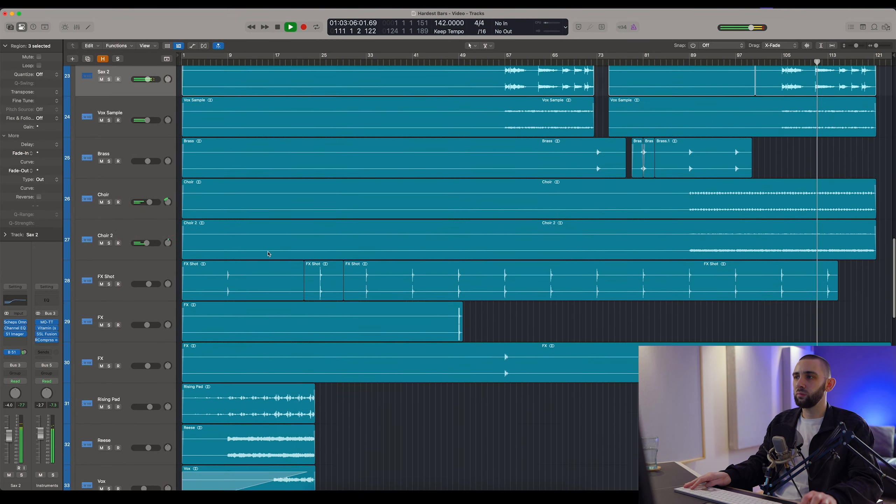
scroll(269, 252, "down", 8)
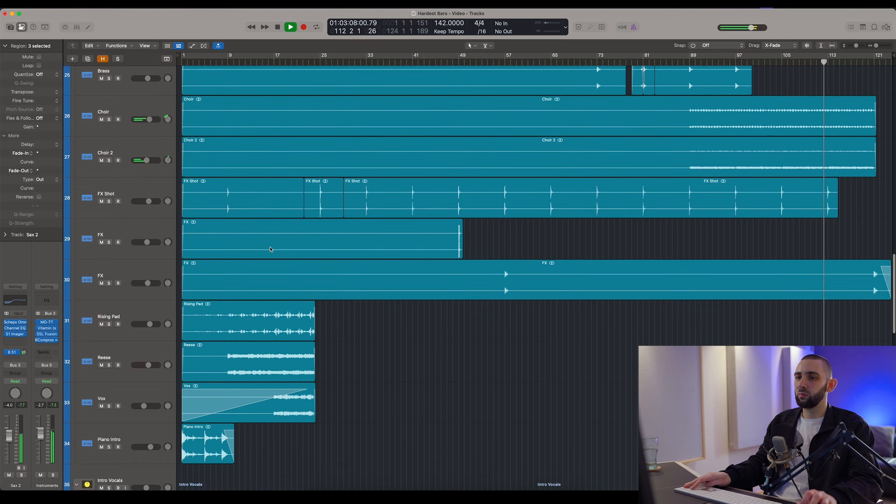
scroll(274, 249, "up", 4)
scroll(273, 250, "up", 20)
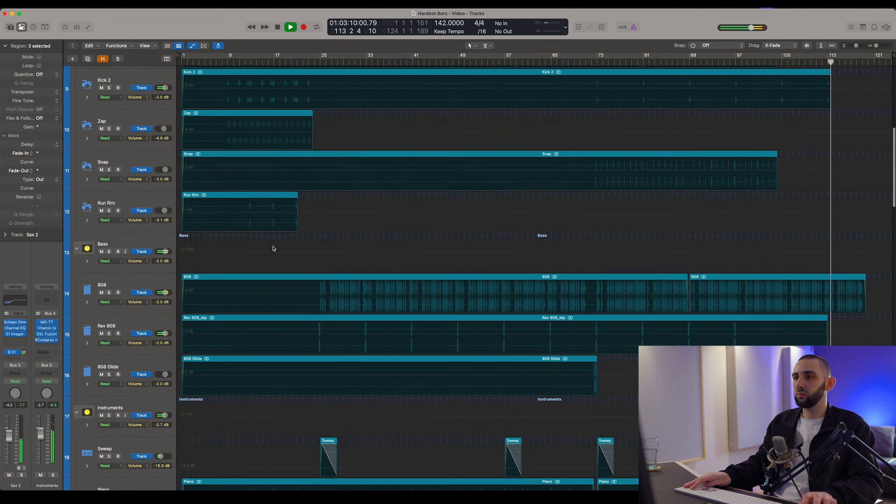
scroll(274, 249, "down", 20)
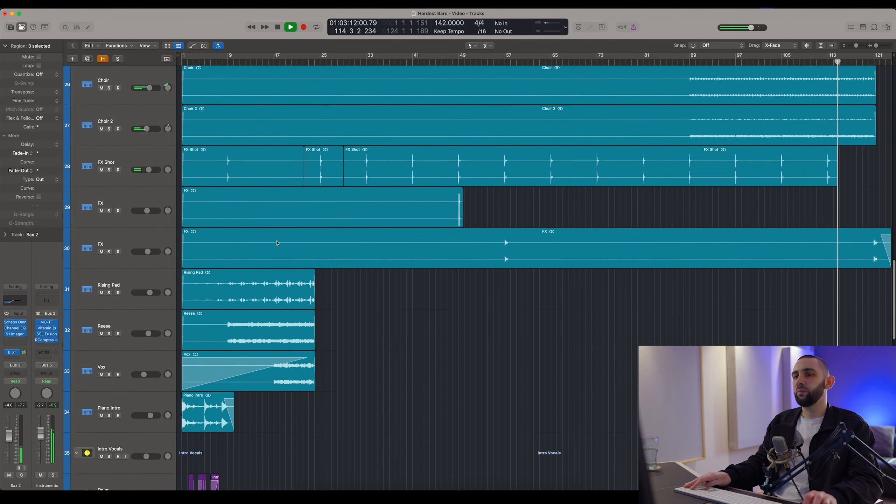
key("space")
- Inspect the channel strips of the Reese, Piano Intro and Vox tracks
left_click(164, 307)
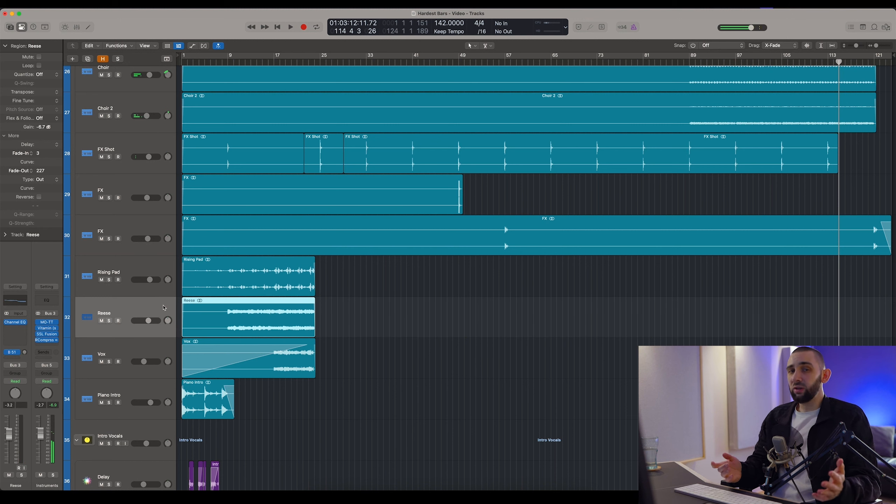
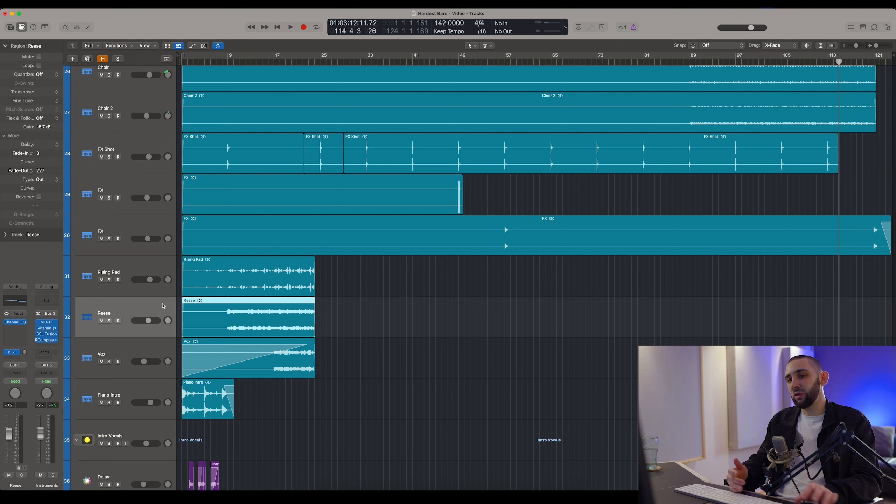
left_click(136, 386)
left_click(138, 353)
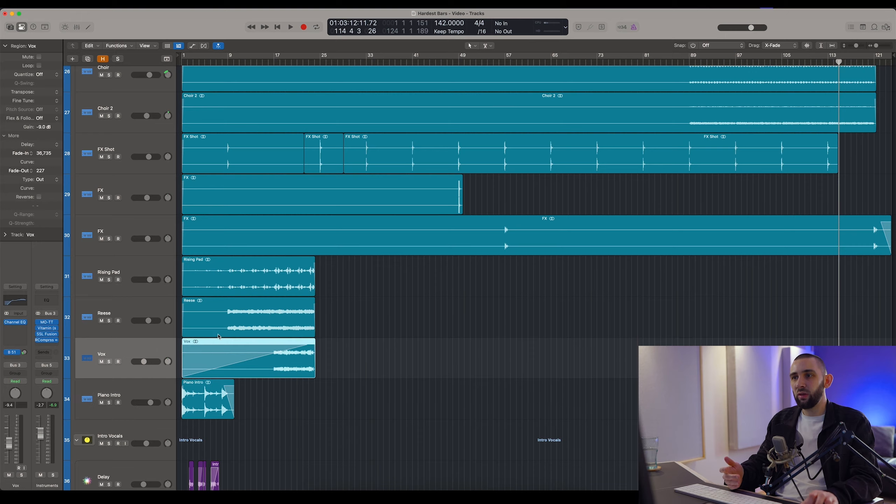
- Review the drum, bass and instrument tracks from the Kick track down, checking the Kick and Brass channel strips
scroll(276, 211, "up", 20)
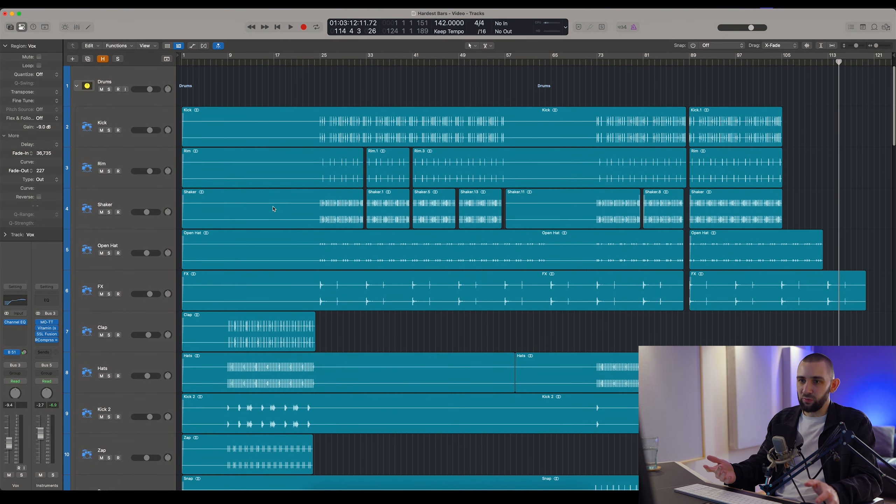
left_click(156, 126)
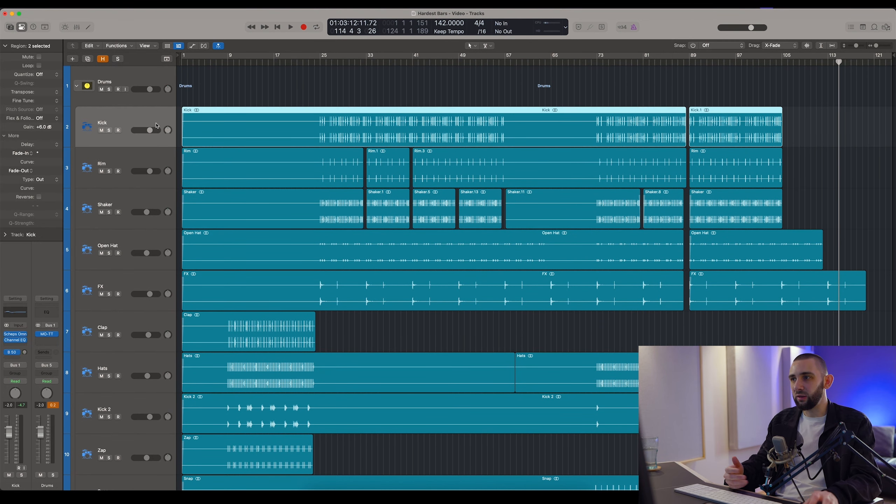
scroll(337, 144, "down", 6)
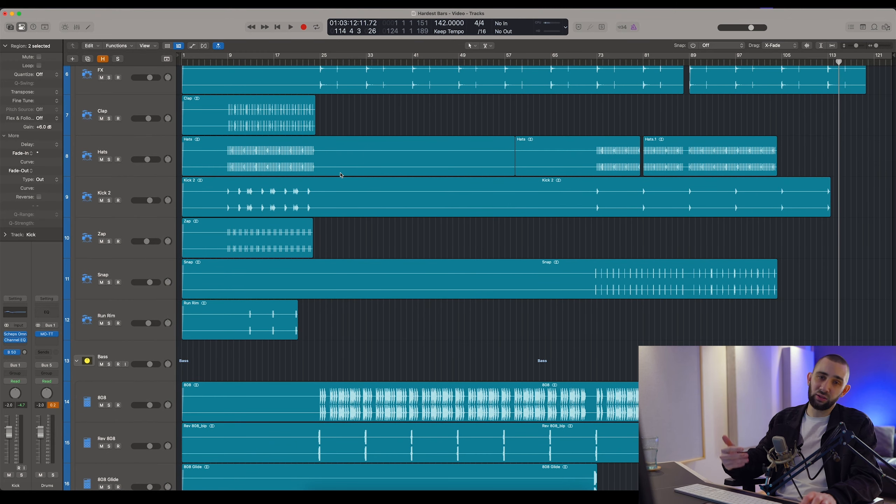
scroll(340, 175, "down", 12)
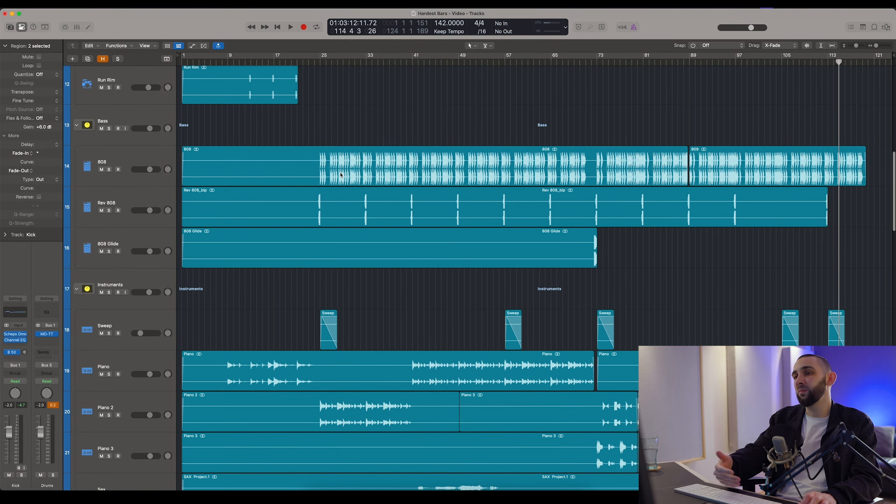
scroll(340, 174, "down", 11)
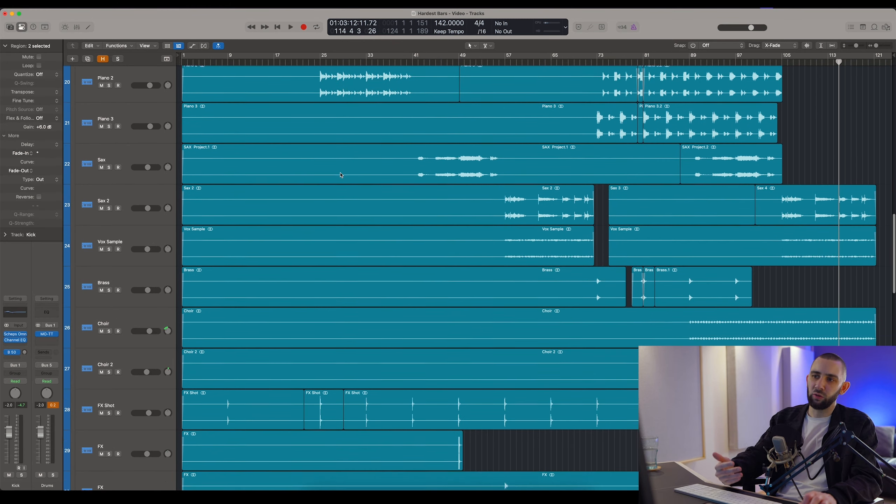
left_click(157, 275)
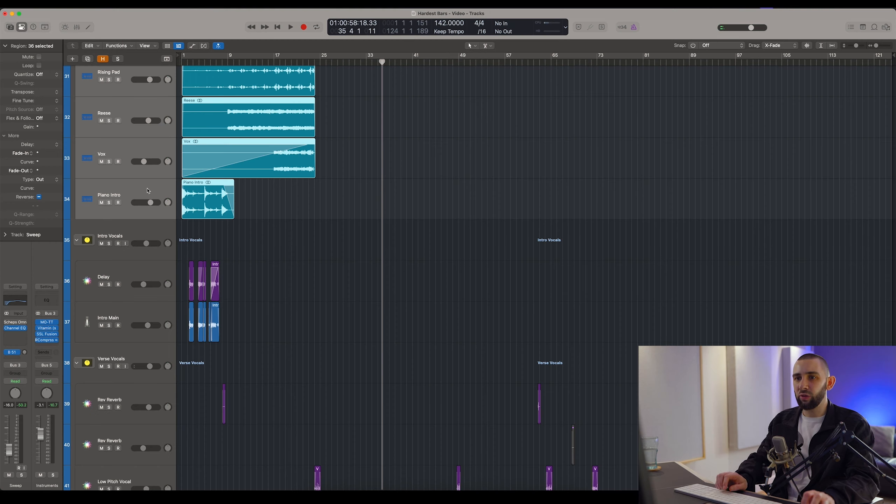
scroll(236, 203, "up", 20)
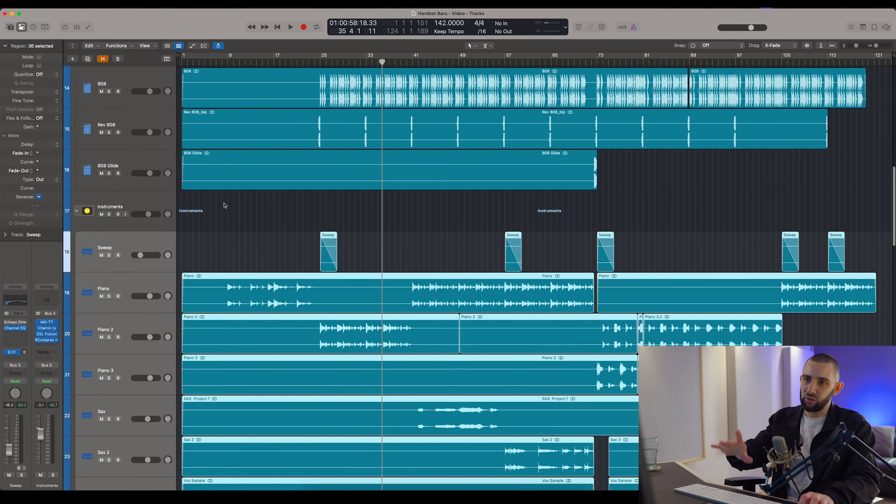
- Select the Instruments stack, fold and unfold it, and open the MO-TT plug-in on the Instruments bus
left_click(141, 204)
left_click(77, 212)
left_click(77, 212)
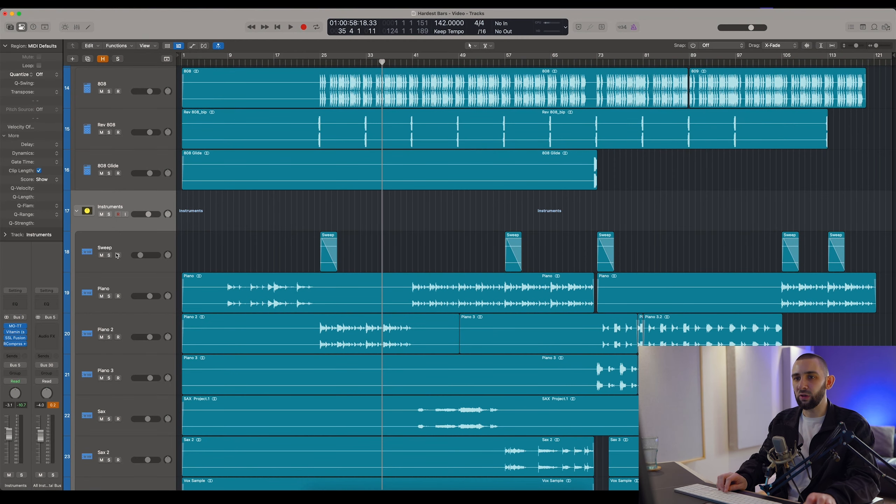
left_click(120, 250)
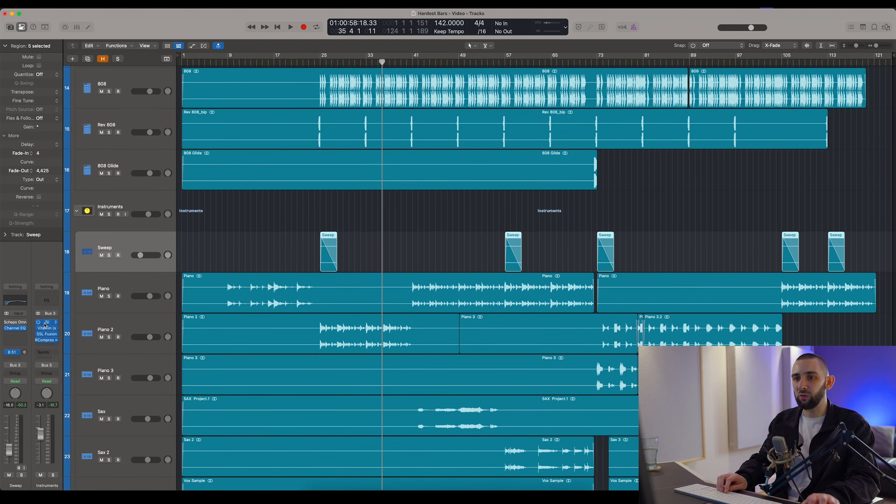
left_click(45, 323)
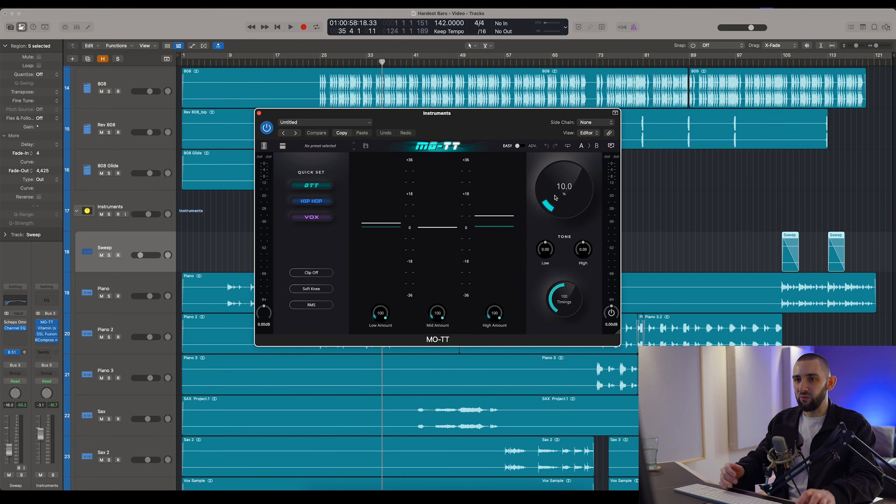
- Solo the Instruments stack, move the MO-TT window aside and start playback just before bar 57
left_click(109, 215)
left_click_drag(359, 112, 418, 137)
scroll(383, 65, "down", 10)
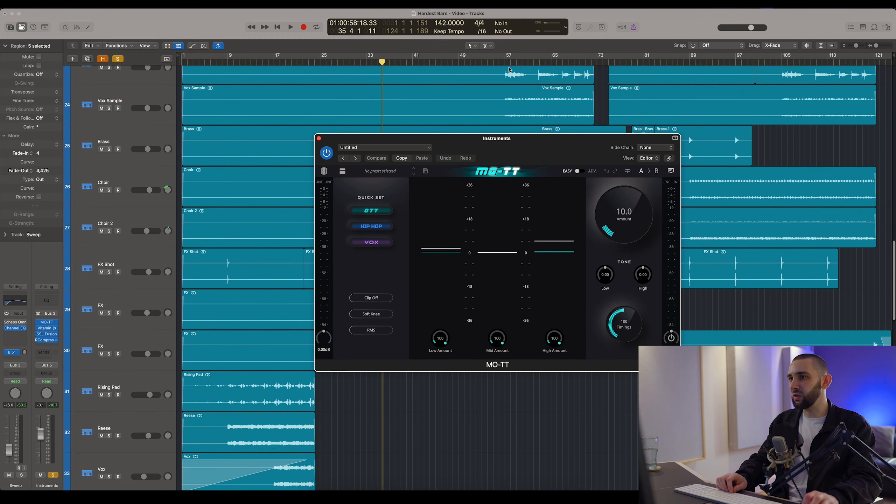
left_click(507, 64)
key("space")
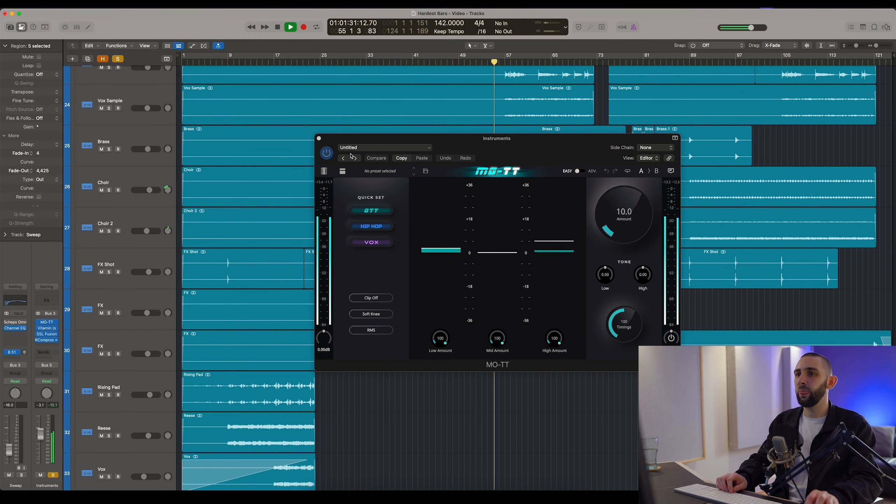
- Compare the Instruments bus sound with MO-TT bypassed and active, check its Amount control and close the plug-in
left_click(327, 154)
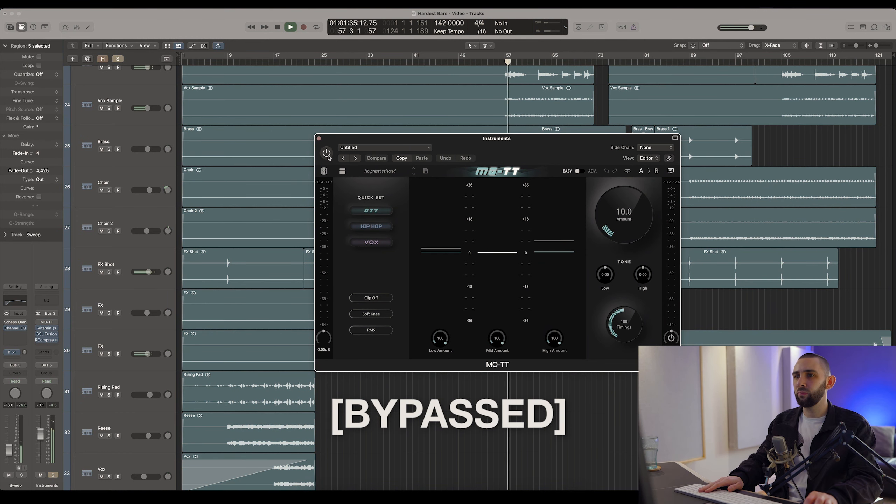
left_click(326, 154)
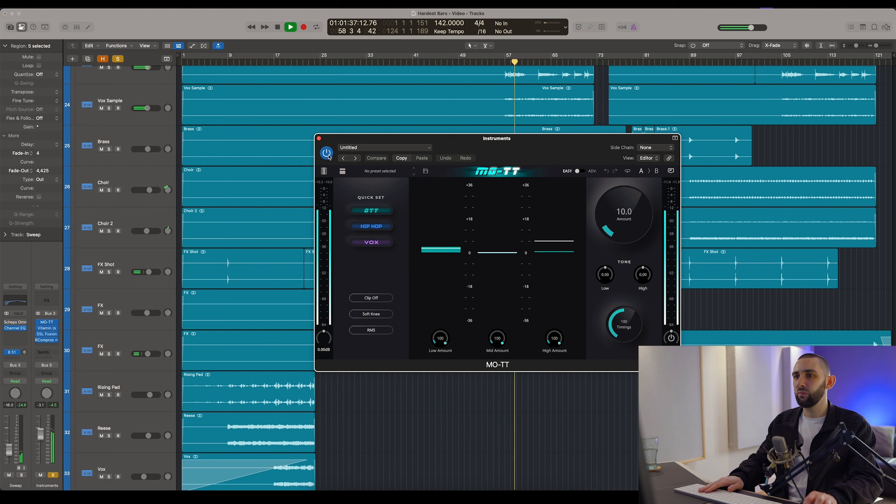
left_click_drag(630, 216, 607, 261)
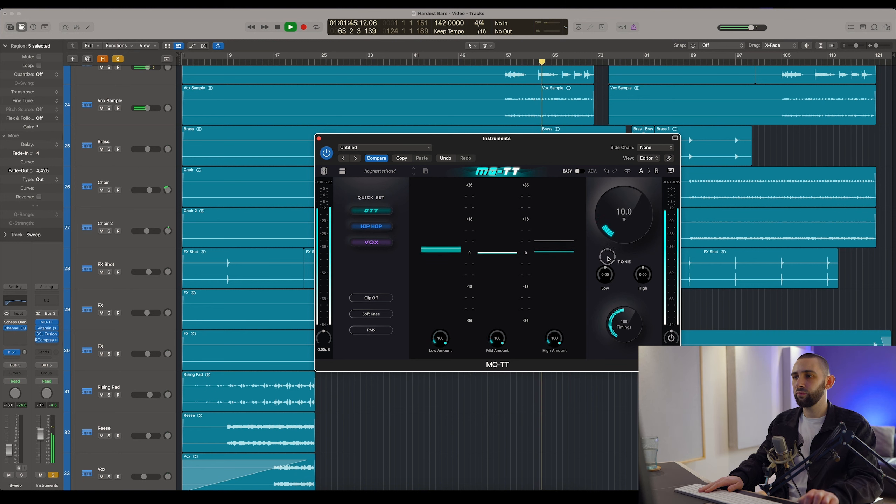
key("space")
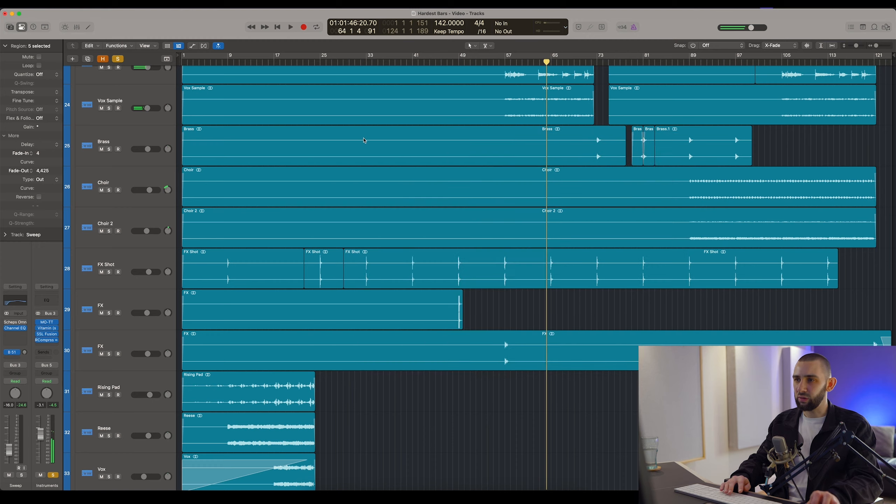
left_click(319, 138)
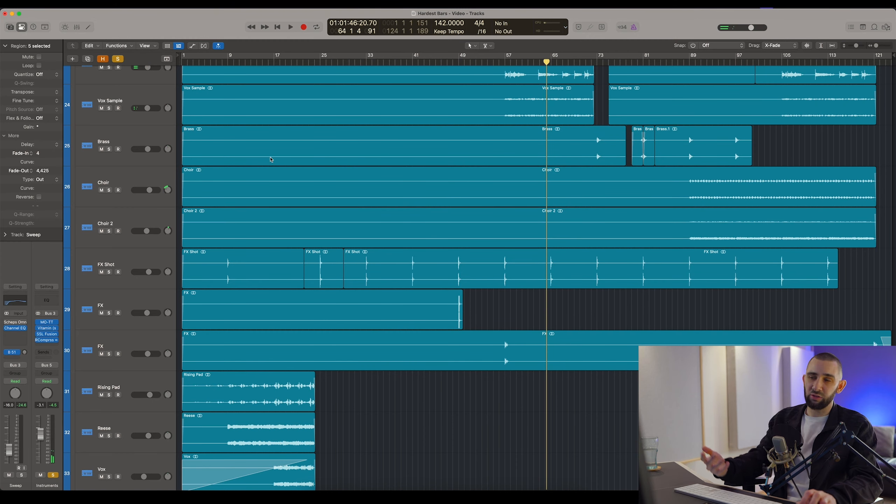
- Deselect the regions, open the Vitamin plug-in on the Instruments bus and start playback at bar 57
scroll(273, 158, "up", 3)
scroll(273, 158, "up", 5)
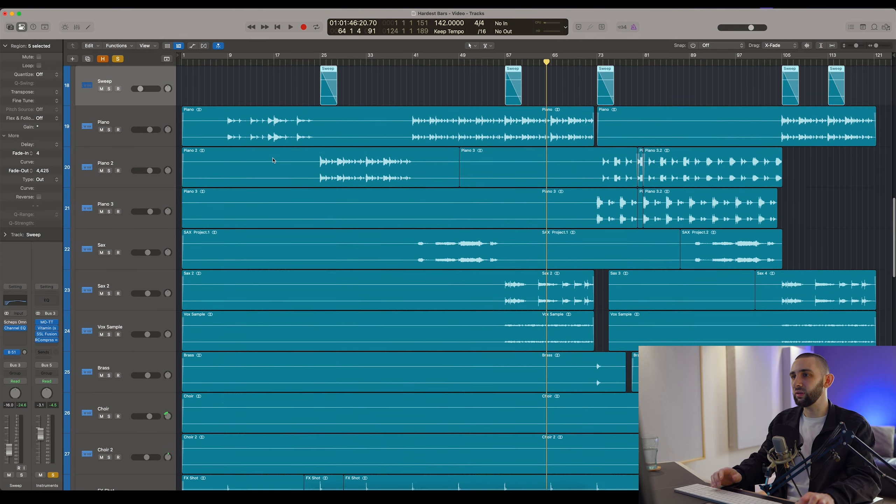
left_click(500, 60)
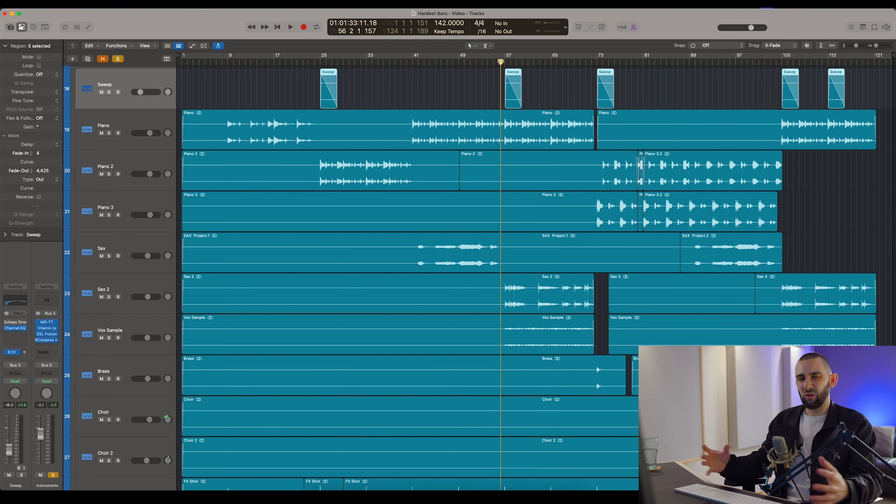
left_click(468, 86)
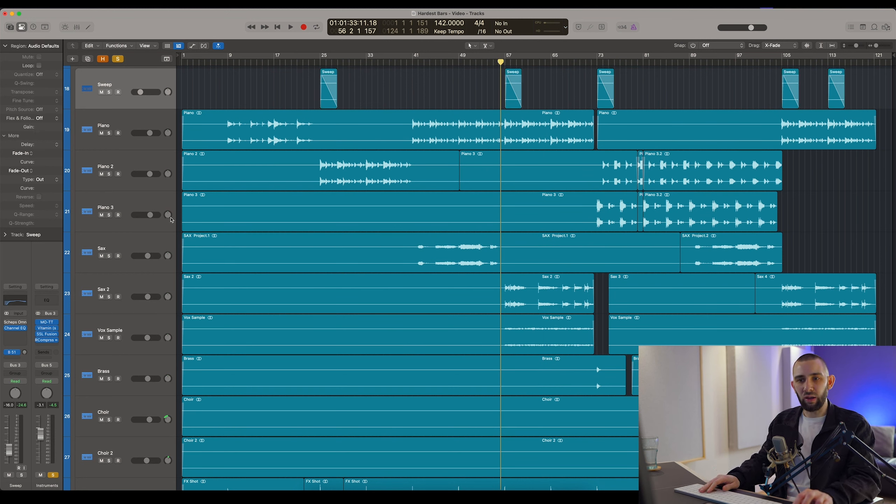
left_click(47, 329)
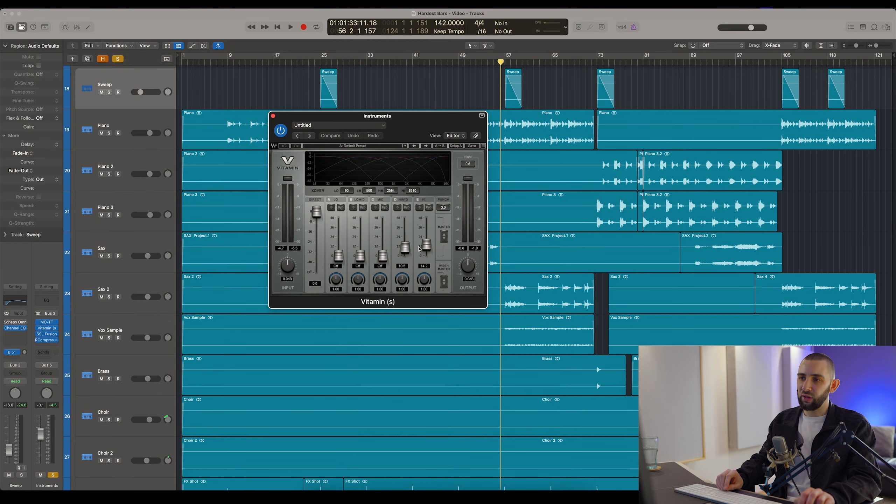
left_click_drag(501, 63, 506, 63)
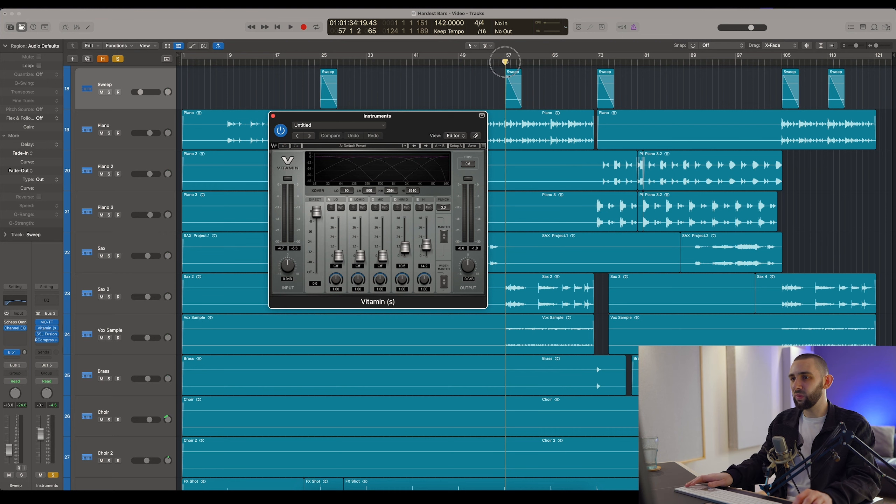
key("space")
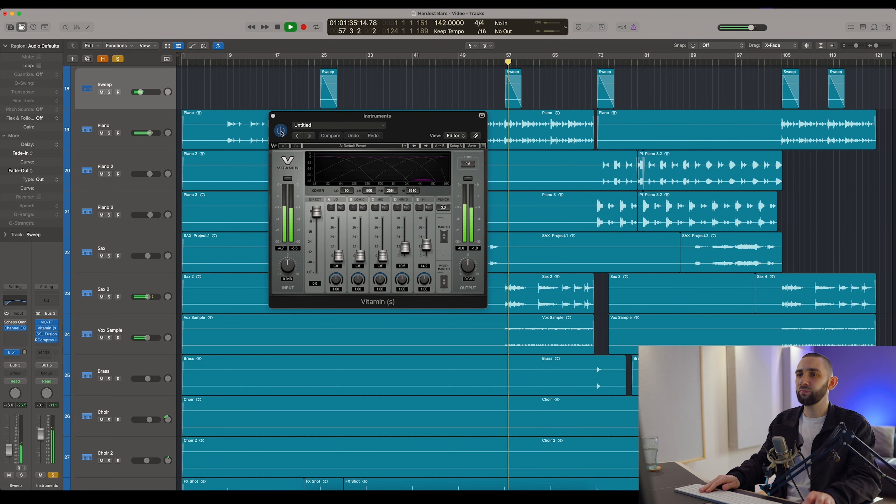
- Compare the Instruments bus sound with Vitamin bypassed and active twice, leave it active and stop playback
left_click(281, 131)
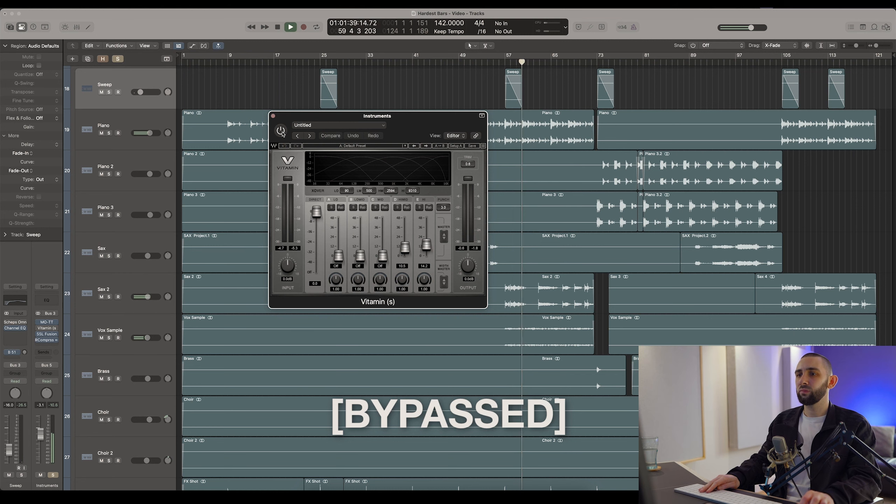
left_click(281, 130)
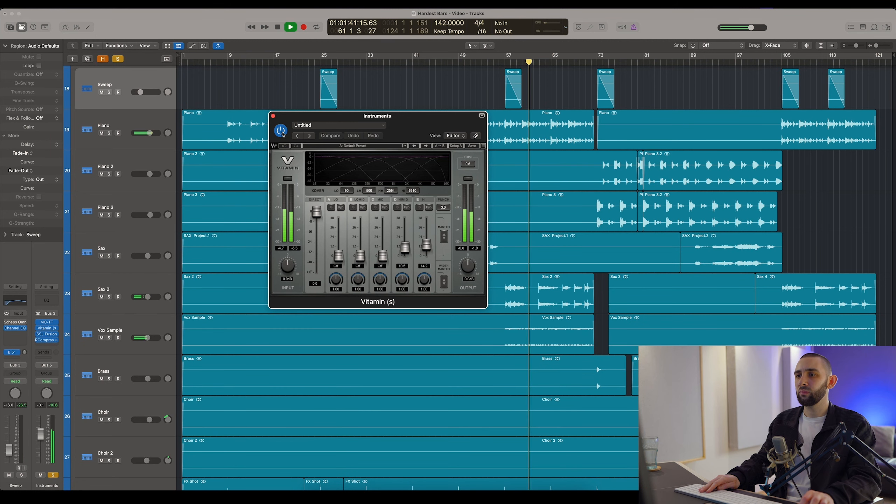
left_click(281, 131)
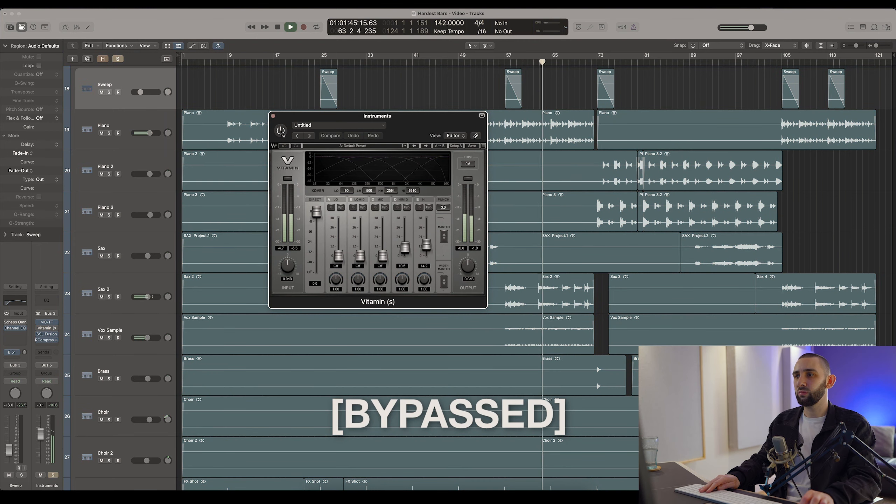
left_click(281, 130)
key("space")
- Open SSL Fusion Stereo Image on the Instruments bus, shift its window slightly and look over the instrument tracks
left_click(47, 336)
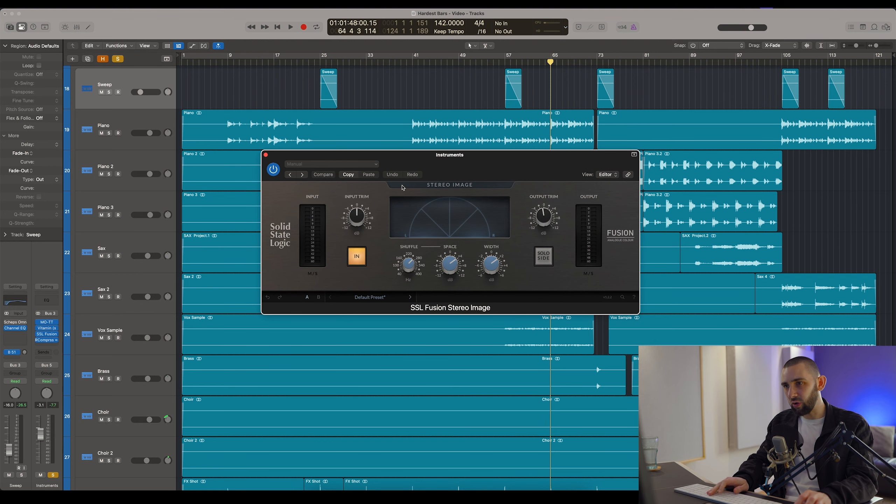
left_click_drag(413, 156, 406, 155)
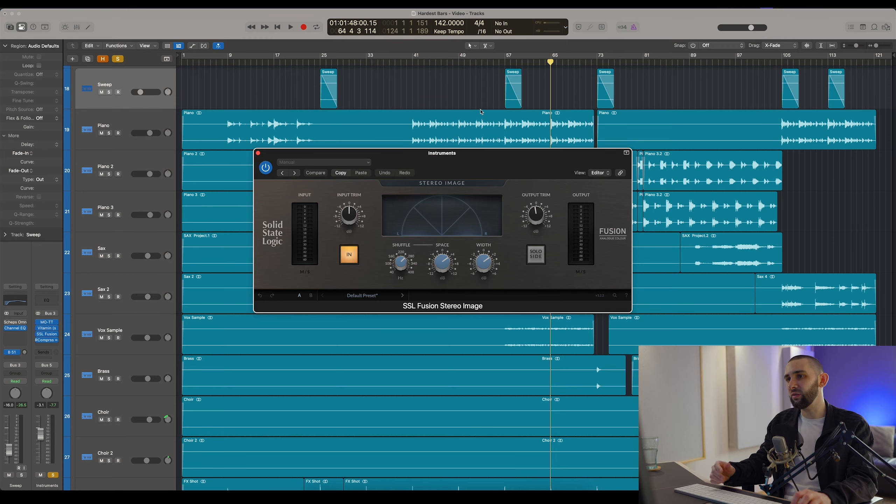
scroll(481, 112, "down", 2)
scroll(388, 107, "up", 2)
scroll(317, 102, "down", 2)
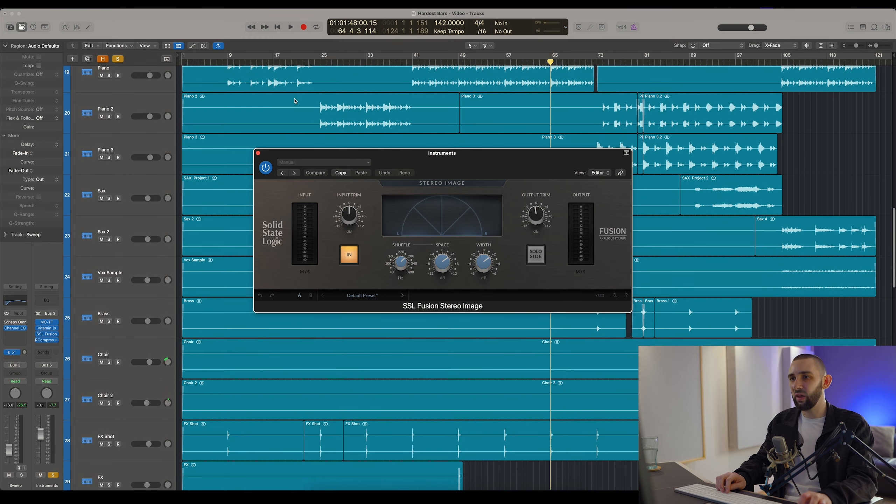
scroll(296, 100, "up", 2)
scroll(303, 88, "down", 3)
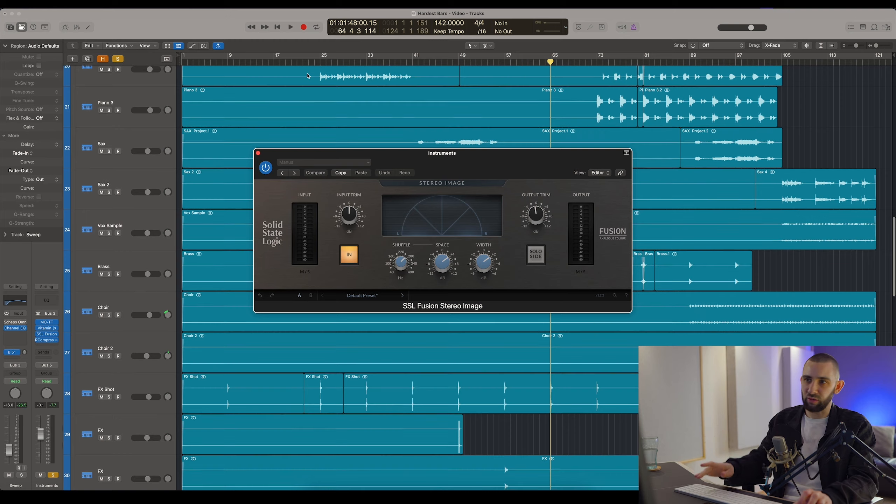
- Find the section where the Choir tracks come in and start playback from about bar 88
left_click(321, 59)
scroll(319, 91, "up", 3)
left_click_drag(321, 62, 317, 61)
scroll(249, 86, "down", 7)
scroll(252, 86, "up", 3)
left_click(684, 62)
key("space")
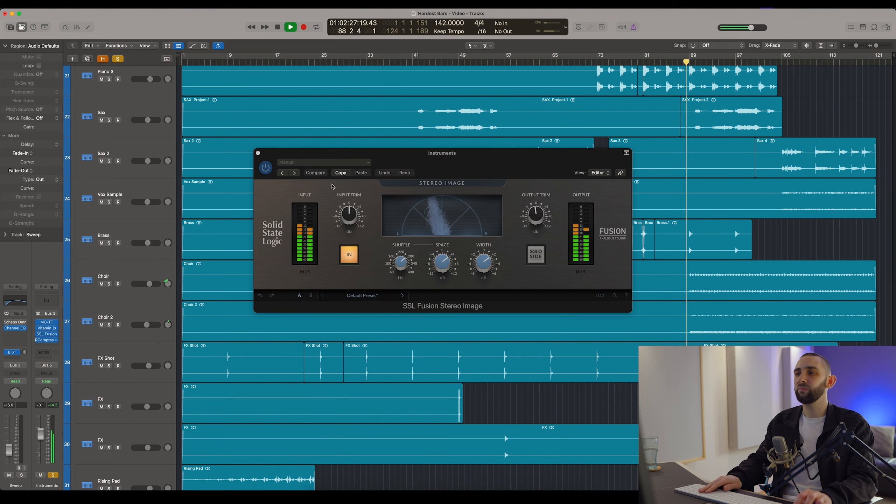
- Switch SSL Fusion Stereo Image out and in three times to compare the stereo width, stop playback and close the plug-in
left_click(349, 257)
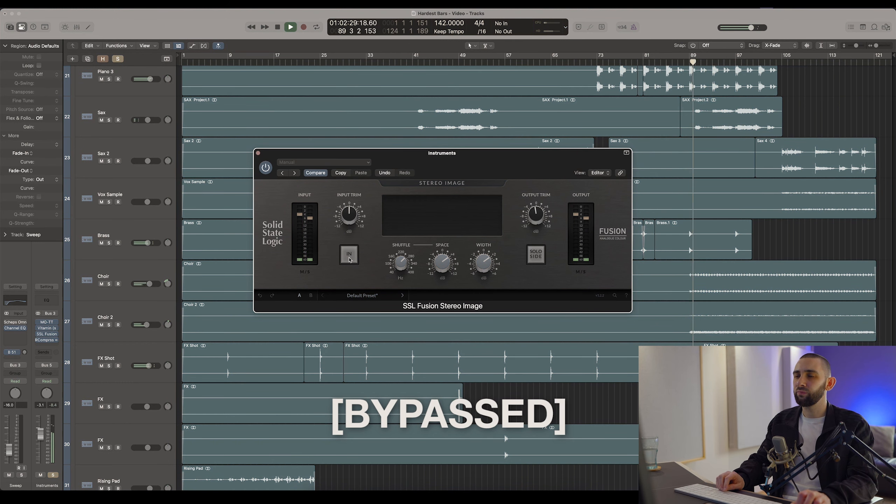
left_click(349, 257)
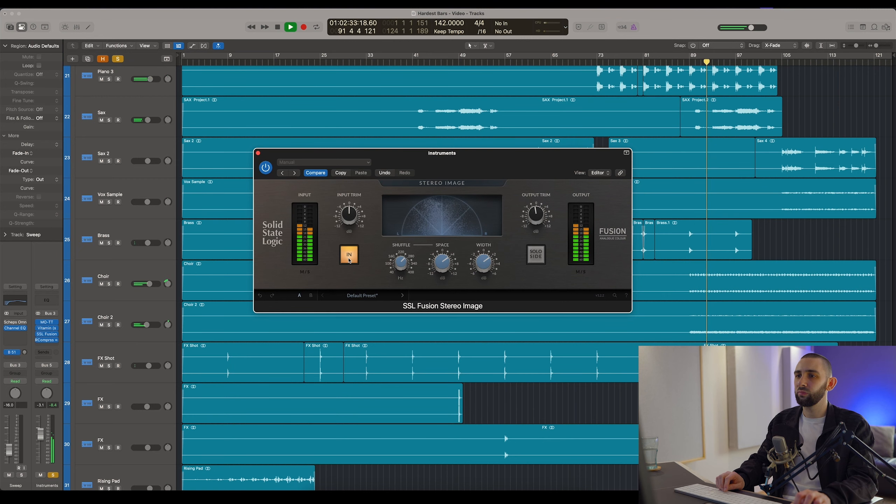
left_click(350, 258)
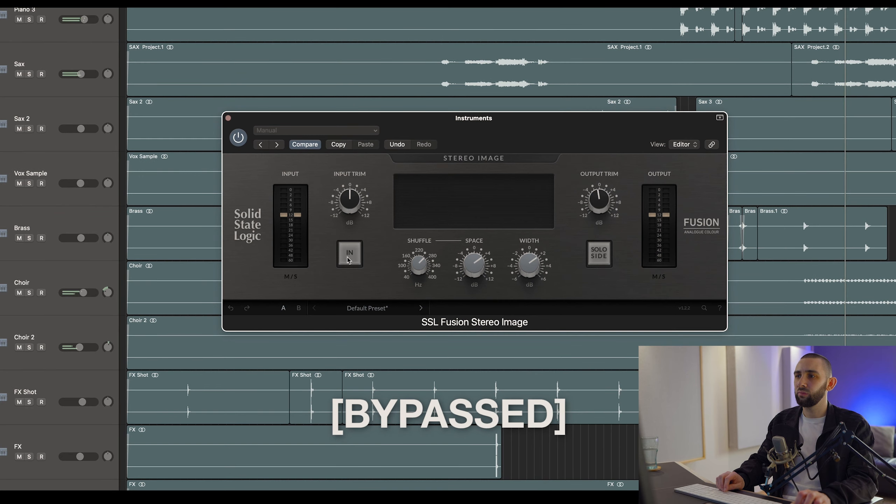
left_click(349, 257)
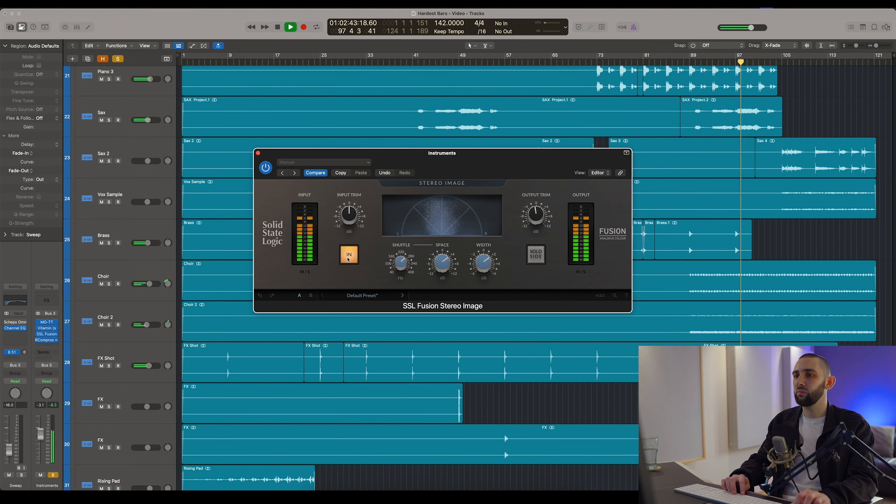
left_click(349, 259)
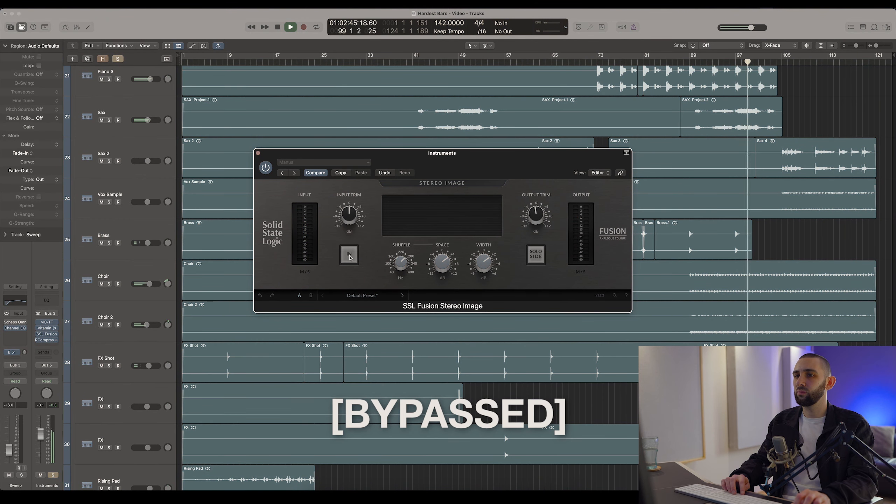
left_click(349, 257)
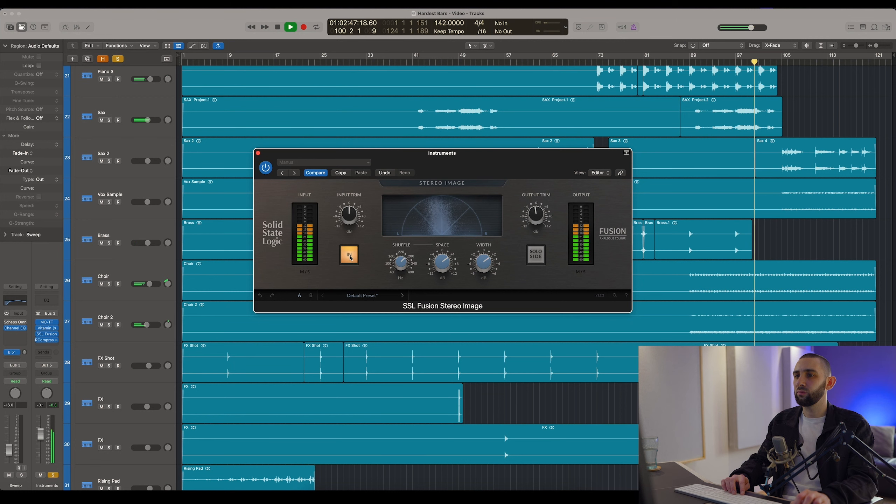
key("space")
left_click(259, 154)
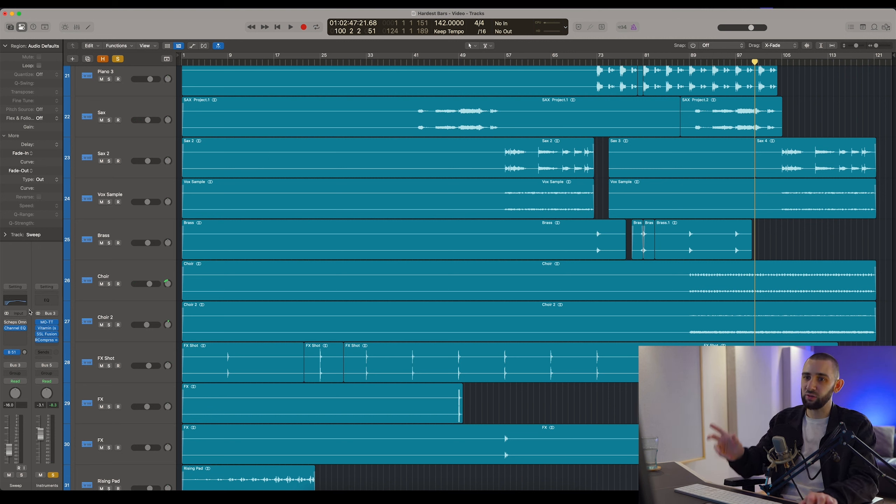
- Reopen and close SSL Fusion Stereo Image, and reposition the RCompressor window of the Instruments bus
left_click(42, 335)
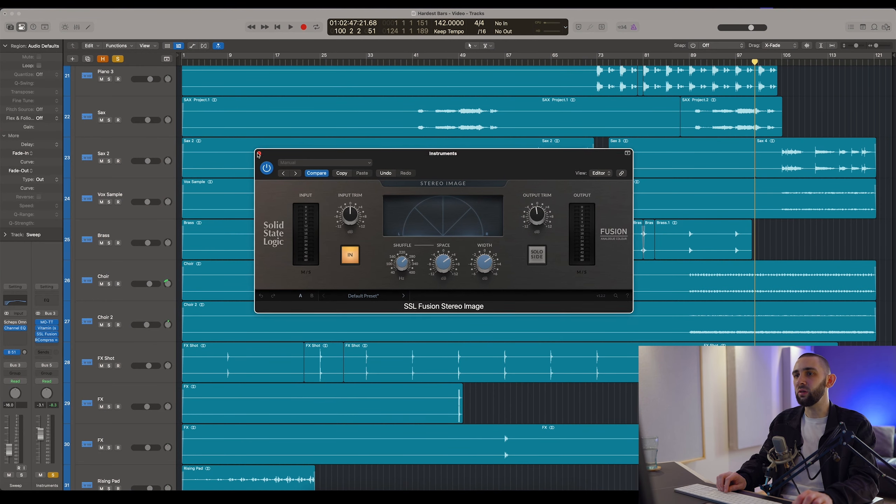
left_click(257, 153)
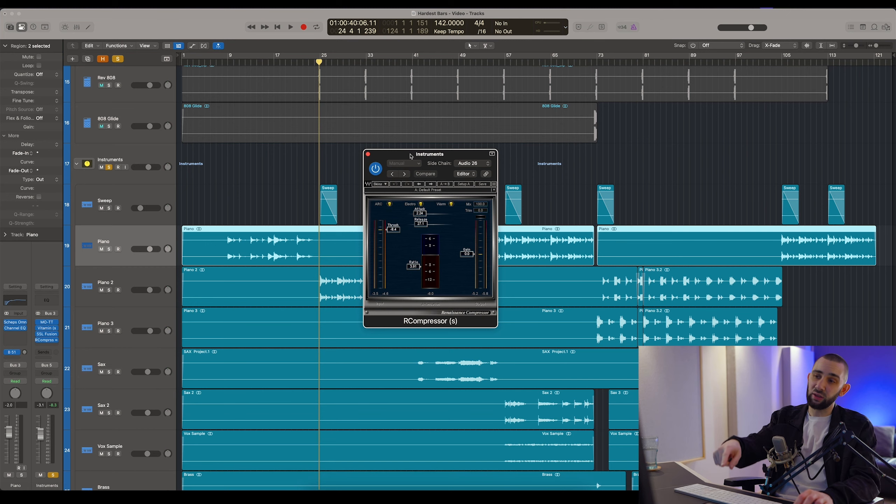
left_click_drag(411, 157, 428, 176)
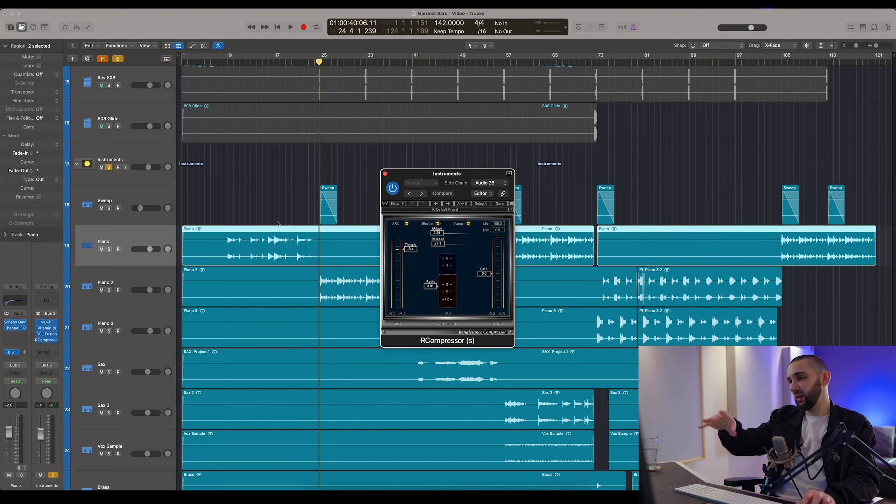
- Review the instrument and drum tracks, solo the Drums stack alongside Instruments and start playback just before bar 25
scroll(277, 224, "down", 5)
scroll(285, 224, "down", 5)
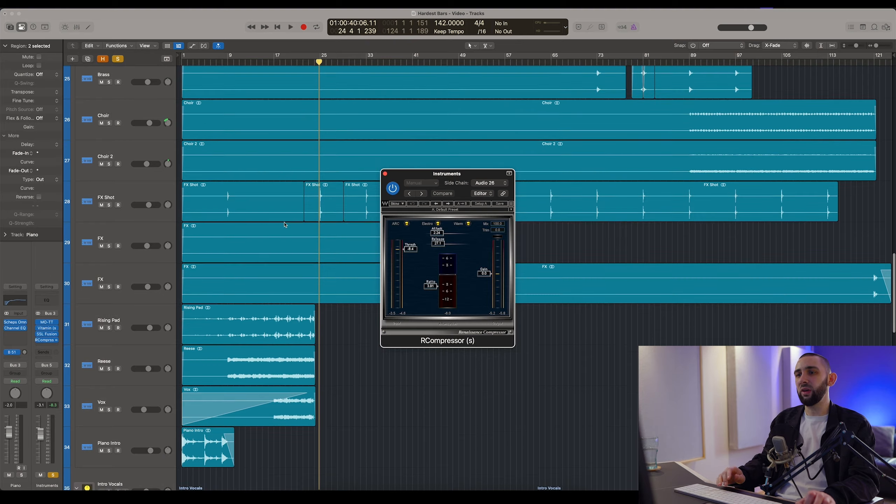
scroll(285, 225, "up", 20)
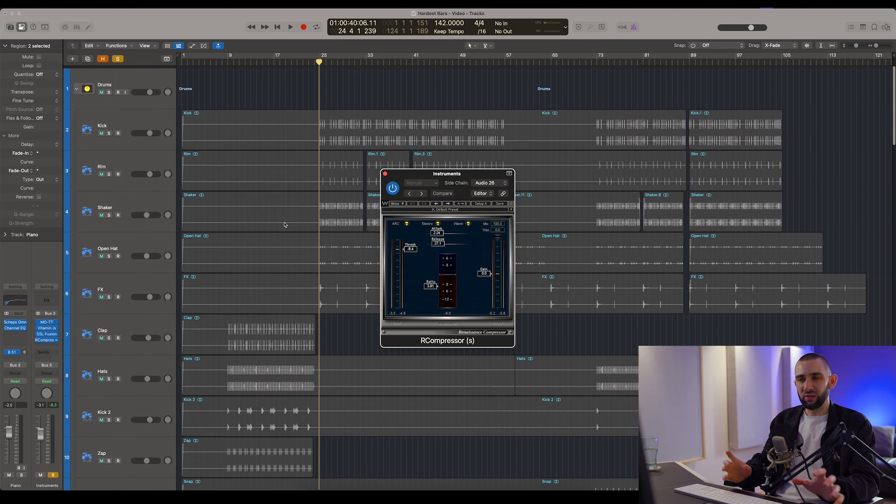
scroll(285, 225, "down", 15)
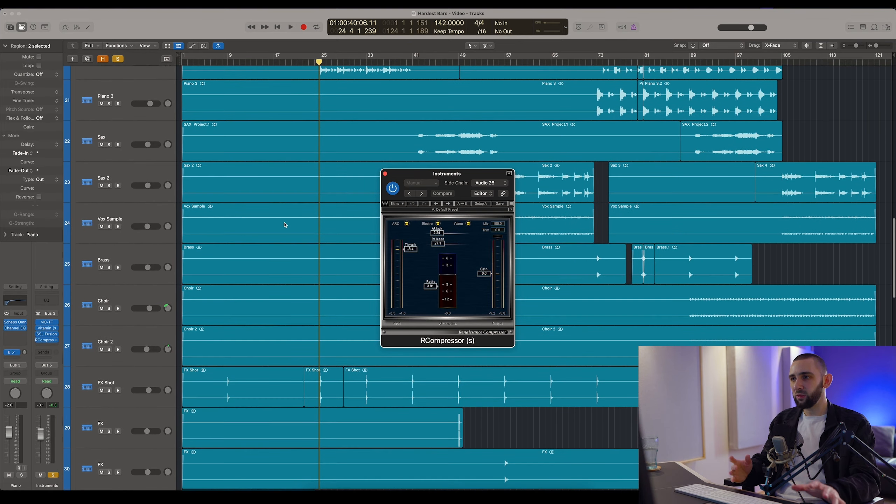
scroll(285, 224, "up", 15)
left_click(109, 91)
key("space")
- Set the threshold of the Instruments bus RCompressor to -14.1 while the track plays
scroll(295, 148, "down", 15)
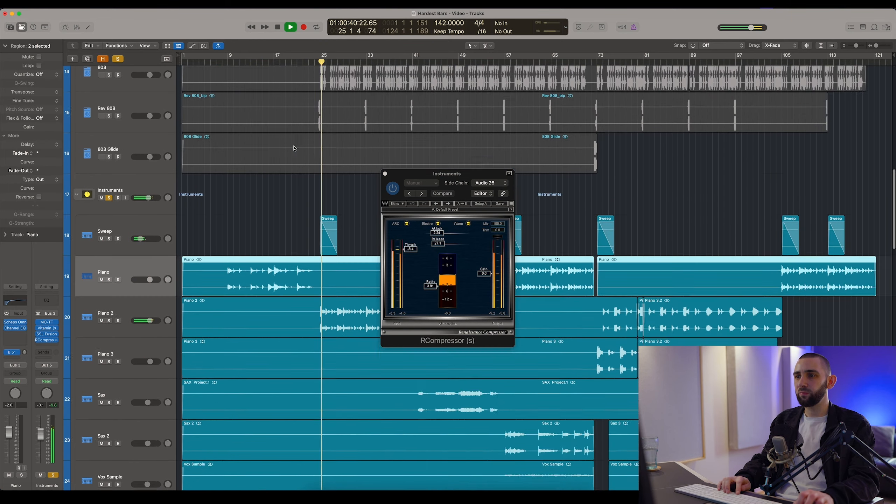
scroll(295, 149, "down", 2)
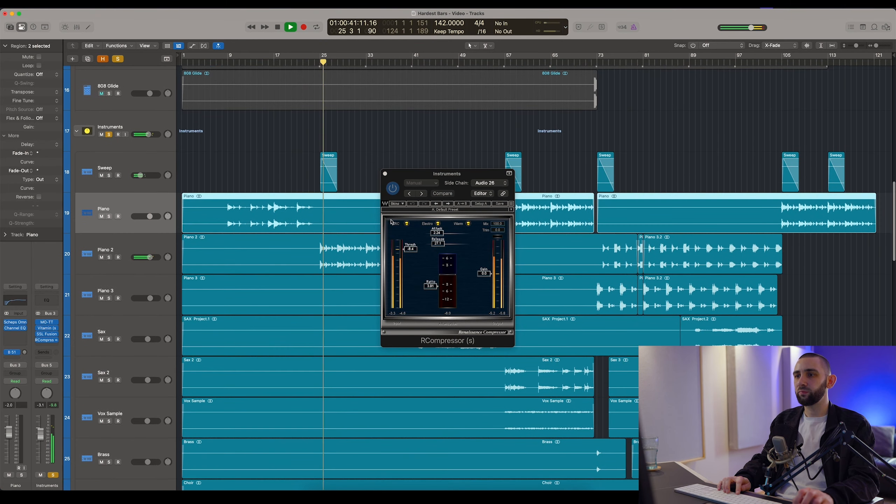
left_click(426, 182)
left_click(415, 249)
mouse_move(408, 245)
left_mouse_down()
mouse_move(416, 298)
mouse_move(416, 247)
left_mouse_up()
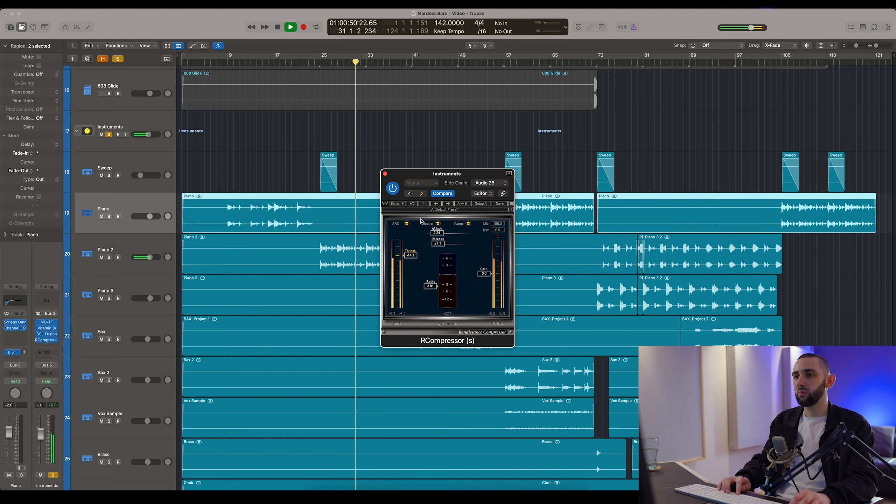
- Paste the copied settings into the Instruments bus RCompressor, close the plug-in, and stop playback with all solos cleared
left_click(416, 183)
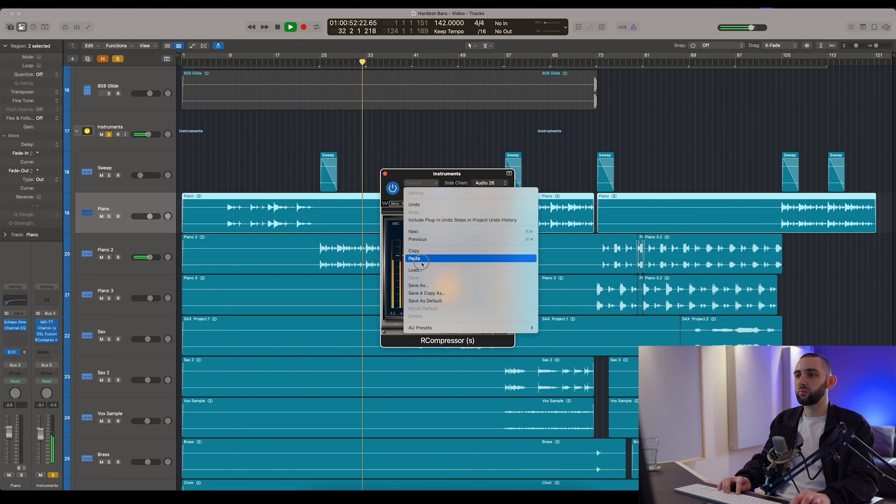
left_click(414, 260)
left_click(385, 174)
key("space")
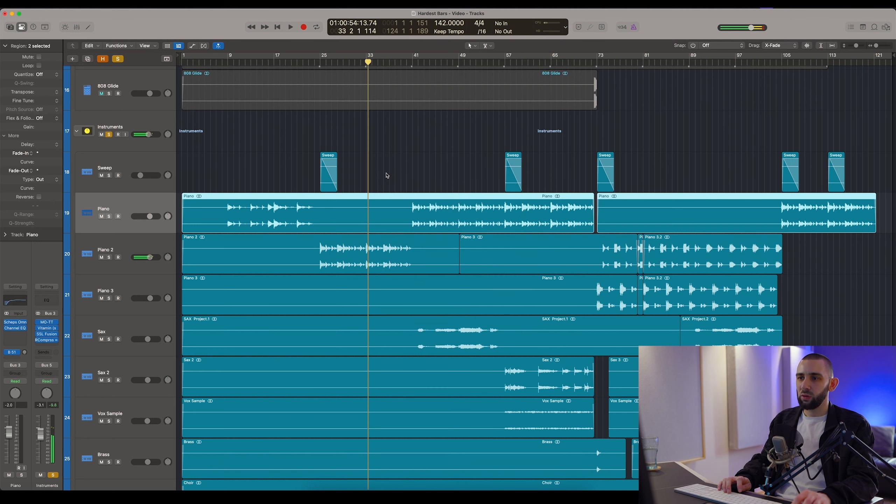
left_click(117, 59)
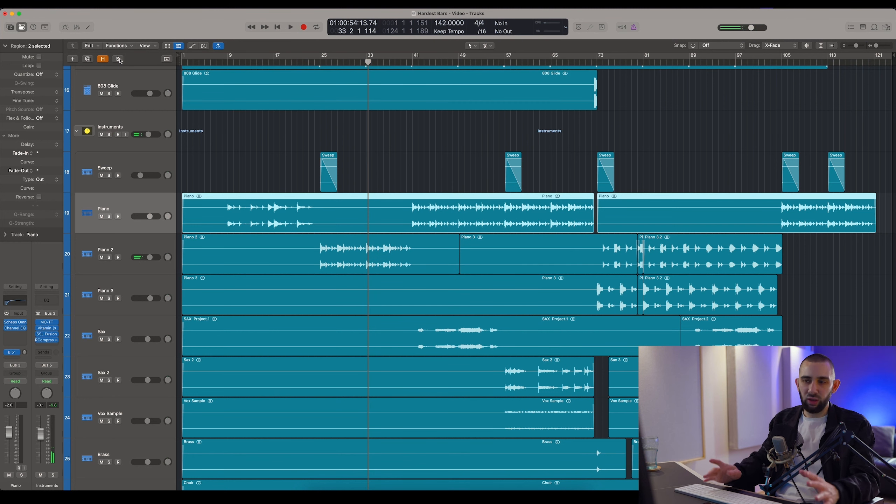
- Review the drum, instrument and vocal tracks, selecting Sax and Reese to view their channel strips
left_click(253, 149)
scroll(254, 155, "up", 15)
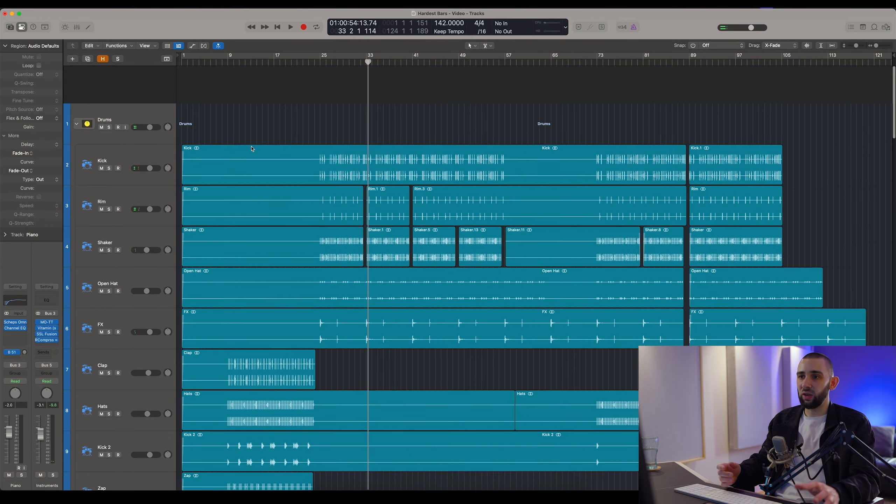
scroll(262, 174, "down", 15)
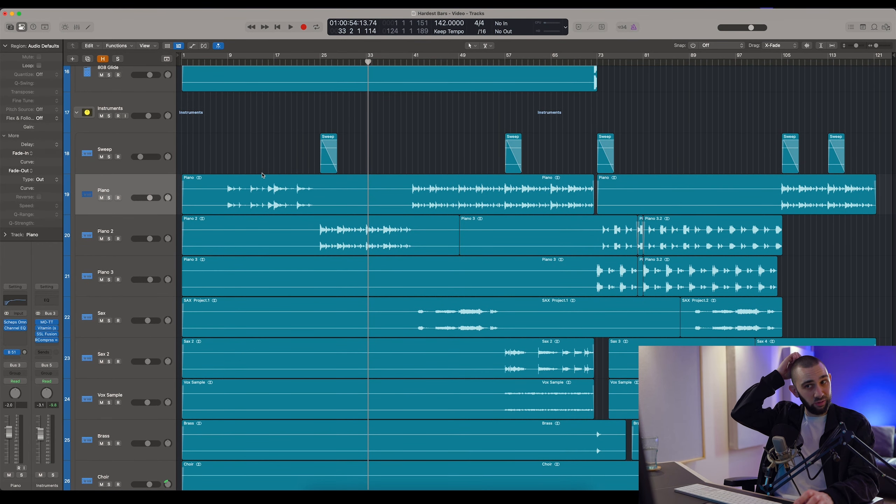
scroll(262, 175, "down", 4)
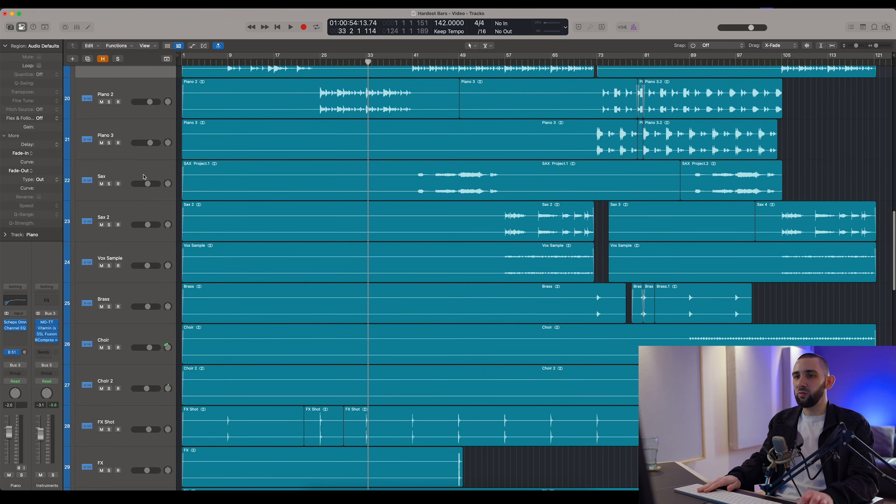
left_click(144, 176)
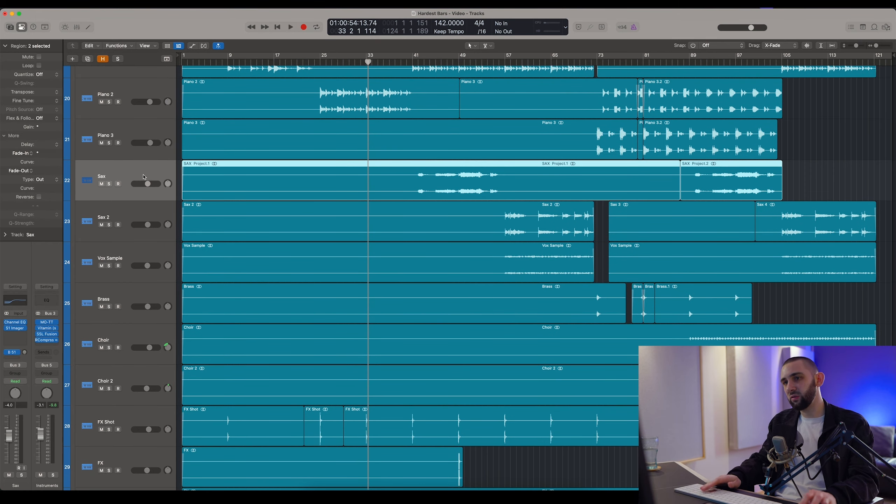
scroll(227, 224, "down", 10)
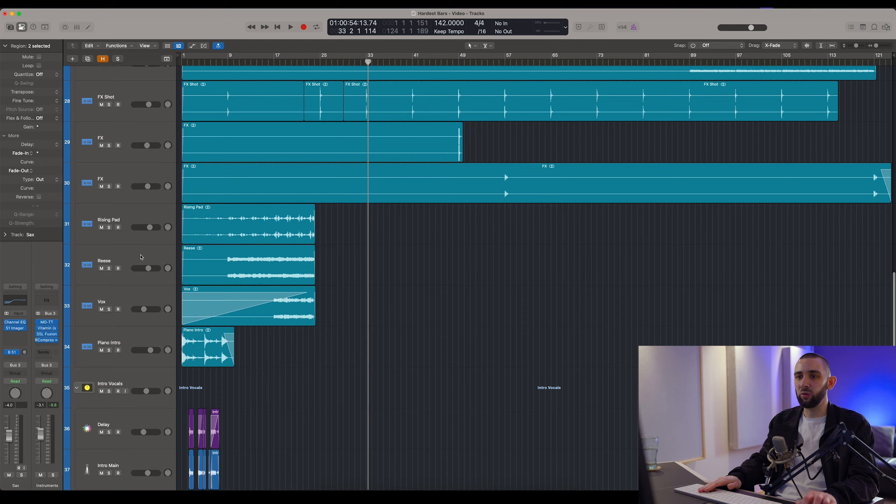
left_click(141, 257)
scroll(272, 240, "down", 5)
scroll(277, 235, "up", 4)
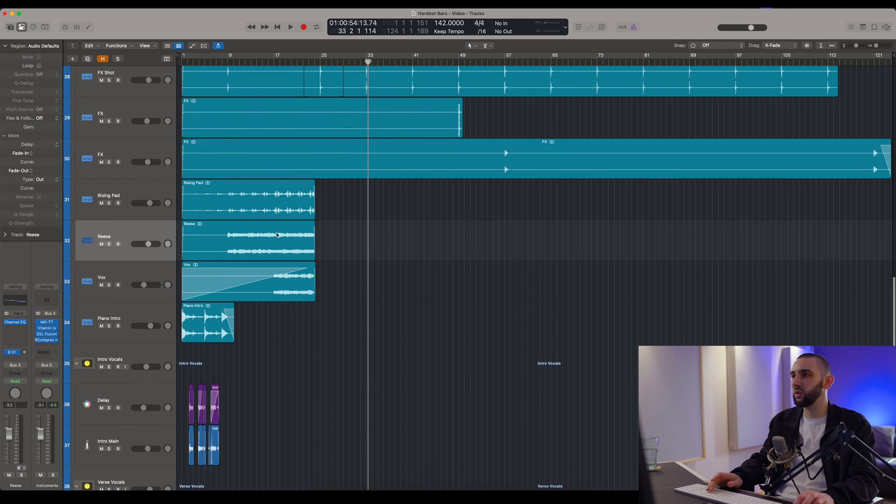
scroll(277, 236, "up", 5)
- Solo the FX Shot track together with the two FX tracks directly below it
left_click(237, 252)
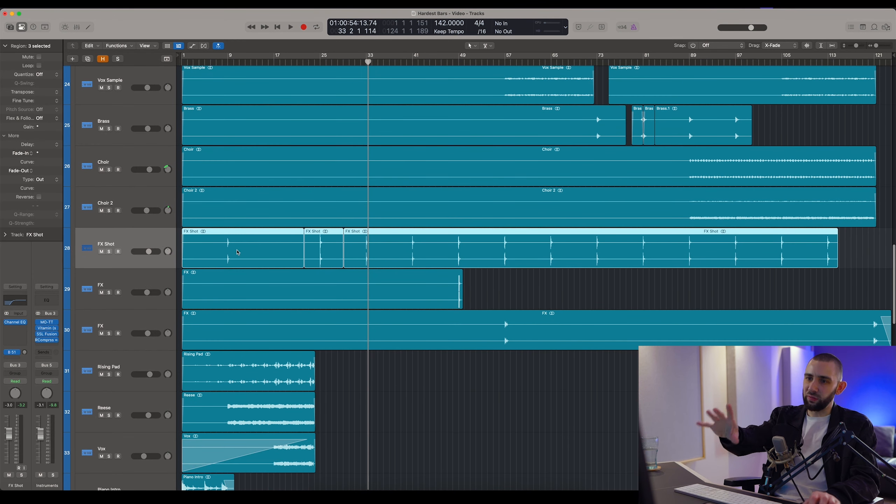
key("s")
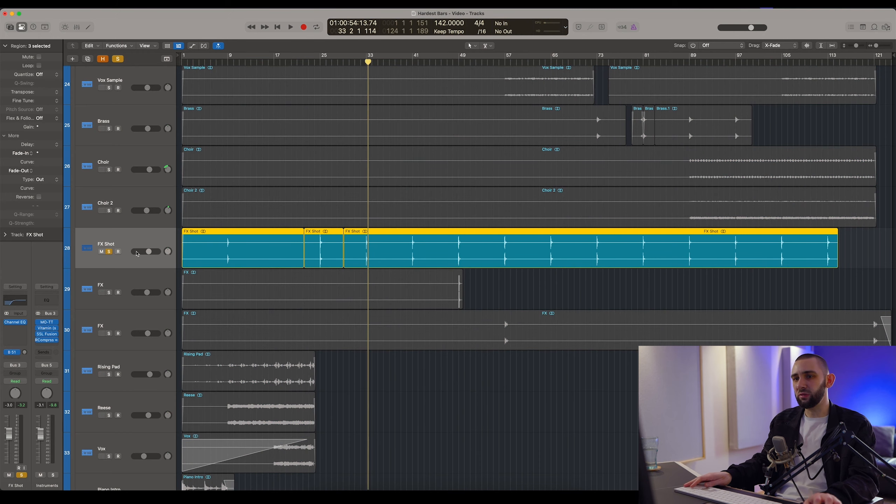
left_click_drag(113, 292, 109, 333)
left_click(120, 281)
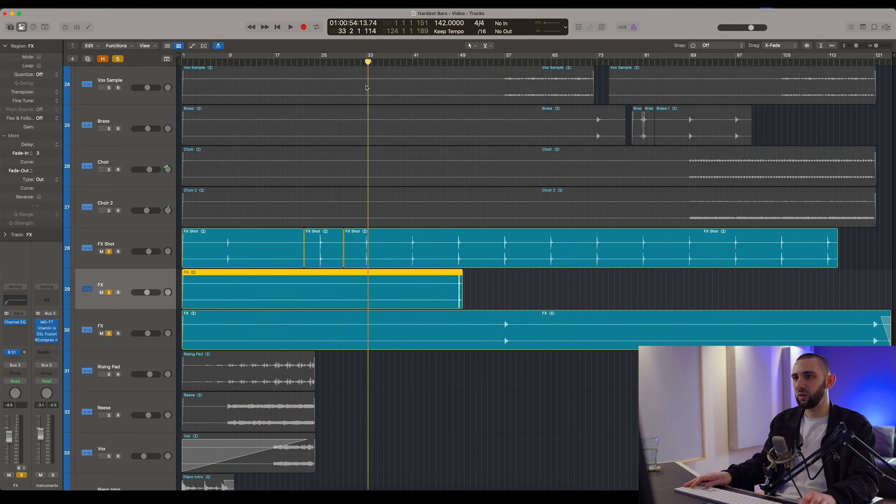
- Audition the soloed FX tracks from around bars 47, 38 and 56, examining the effect hits in their regions
left_click_drag(358, 62, 450, 62)
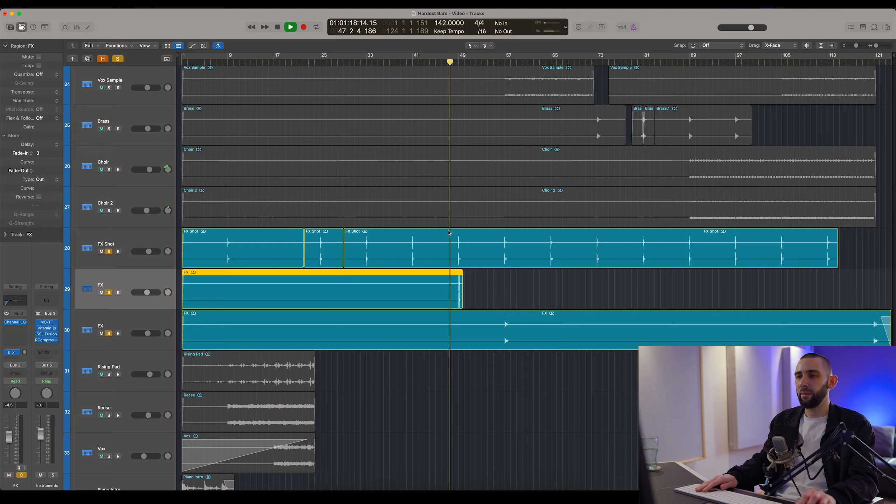
key("super+Right")
key("super+Right")
key("super+Right")
key("super+Right")
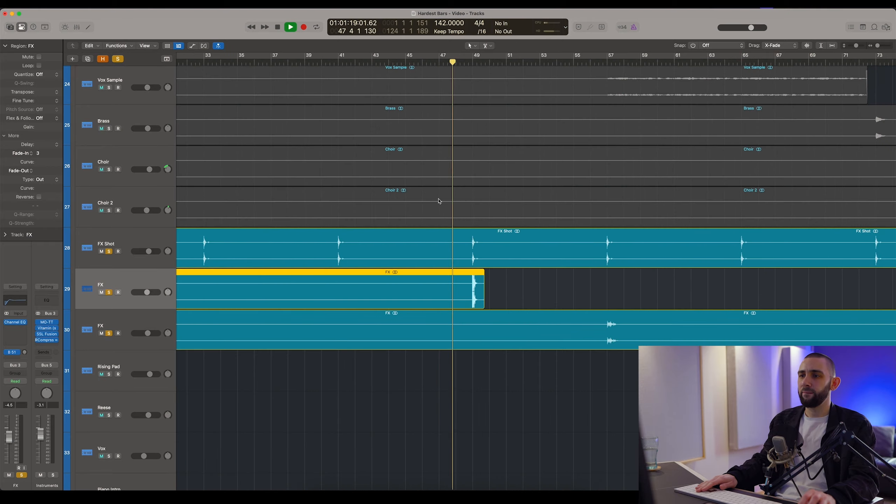
left_click(289, 62)
scroll(413, 127, "right", 5)
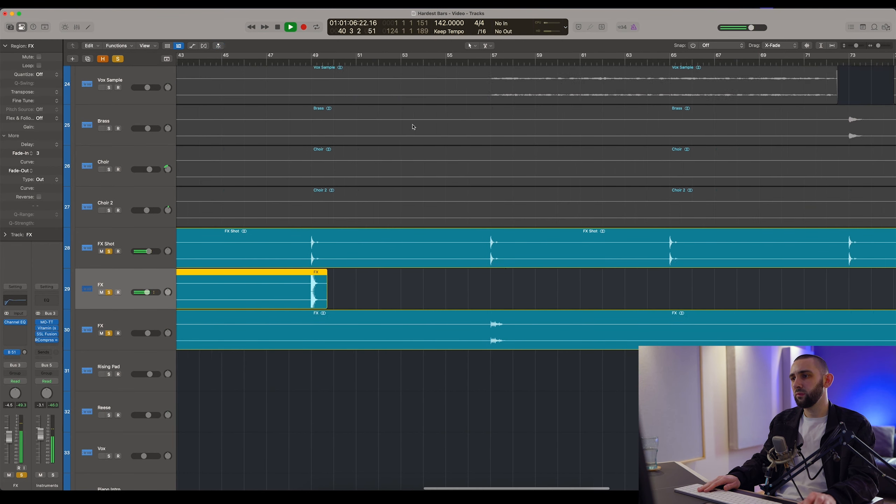
scroll(414, 127, "right", 3)
left_click(372, 63)
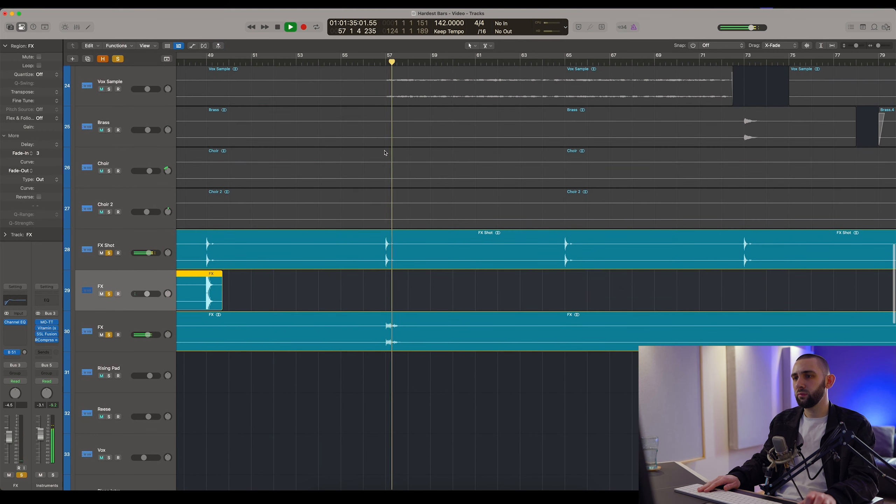
- Stop playback and clear the solos on the three effects tracks
scroll(386, 152, "down", 5)
key("space")
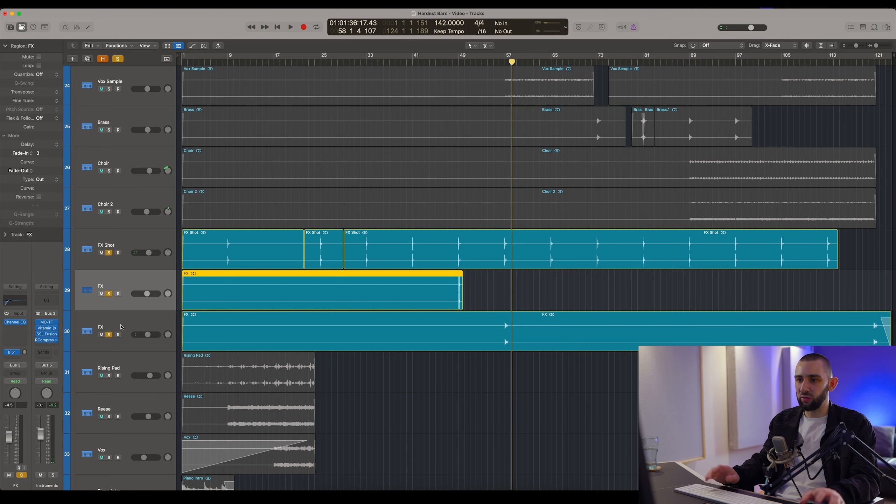
left_click(111, 336, "alt")
- Solo the Sweep track, audition it from just before bar 25, and stop playback with the solo cleared
scroll(112, 337, "down", 6)
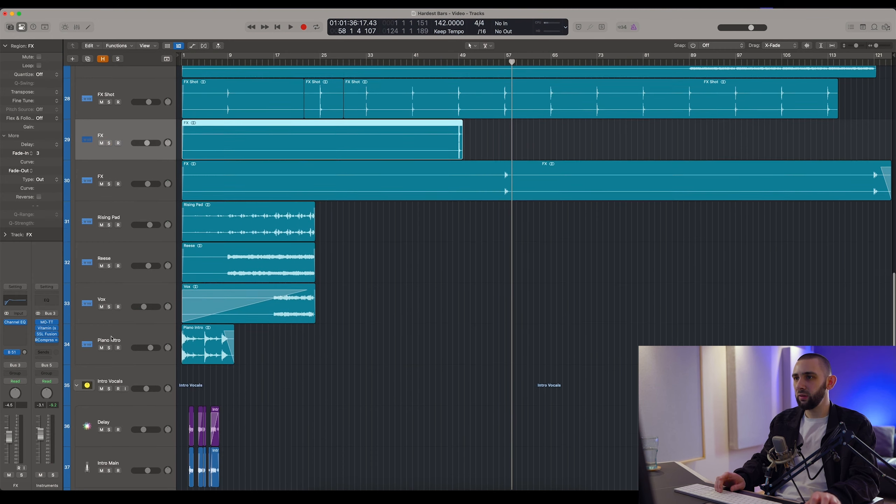
scroll(112, 337, "up", 12)
scroll(112, 338, "up", 3)
left_click(118, 170)
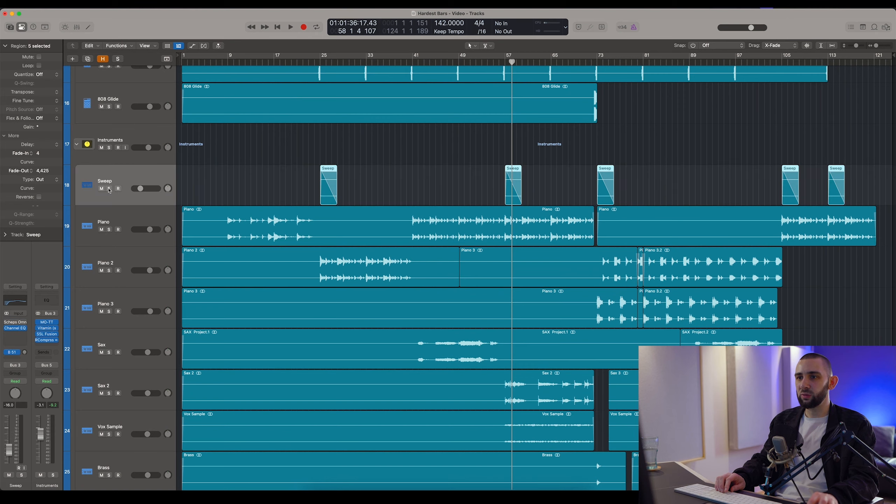
left_click(109, 188)
left_click(315, 62)
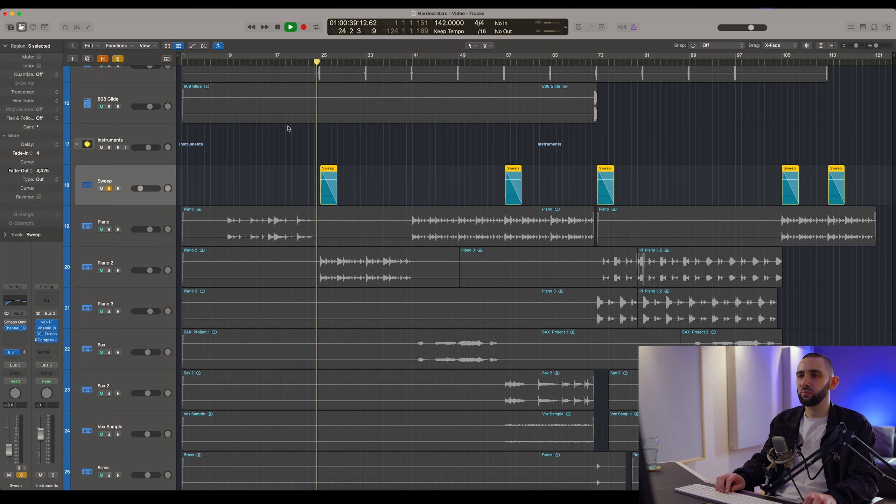
scroll(270, 145, "up", 5)
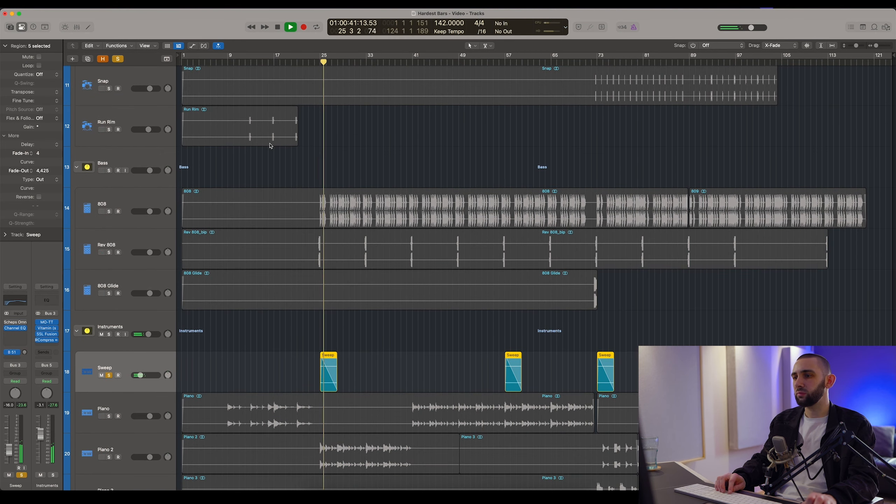
scroll(270, 146, "up", 10)
key("space")
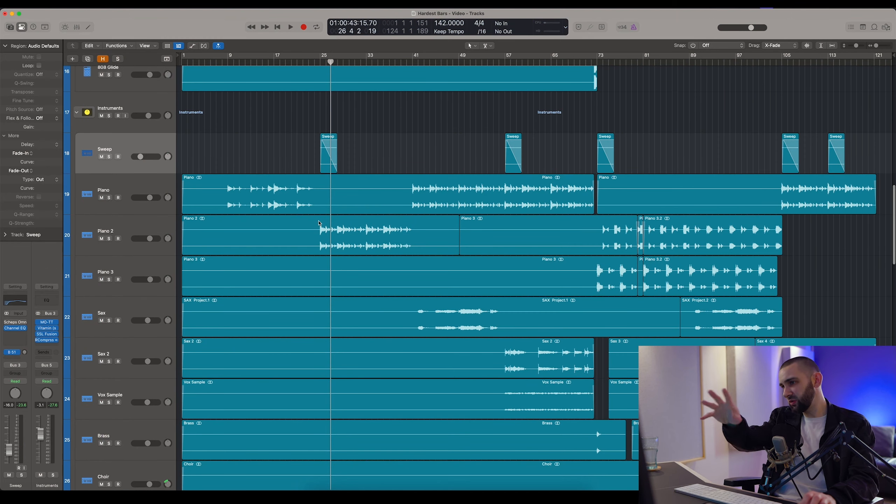
- Move the playhead to about bar 71 and start playing the full beat into the bar 73 transition
scroll(319, 223, "down", 3)
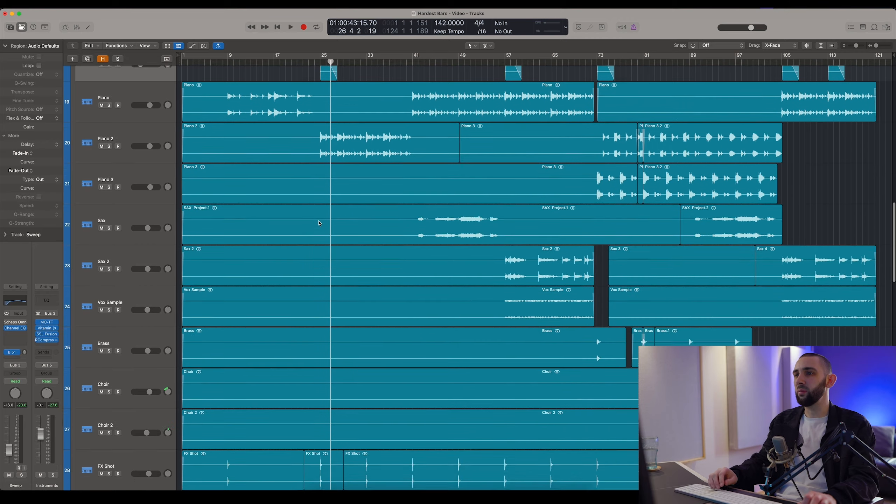
scroll(513, 73, "up", 7)
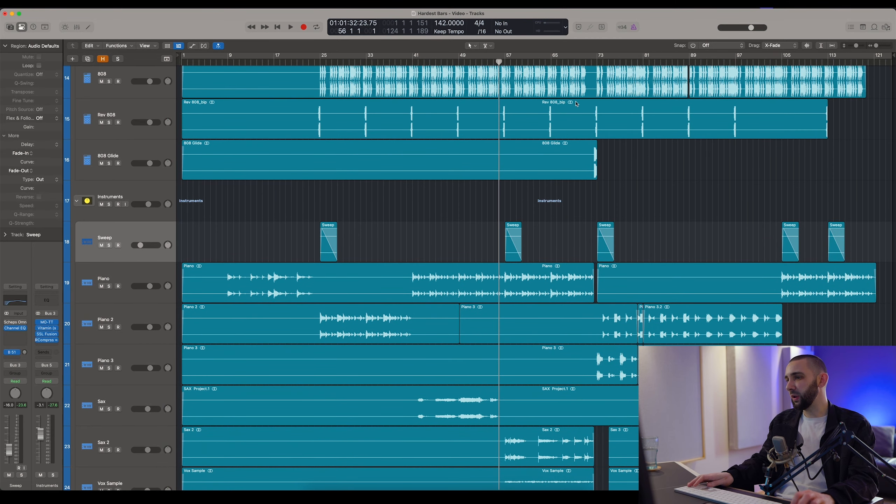
scroll(578, 106, "down", 4)
left_click(593, 58)
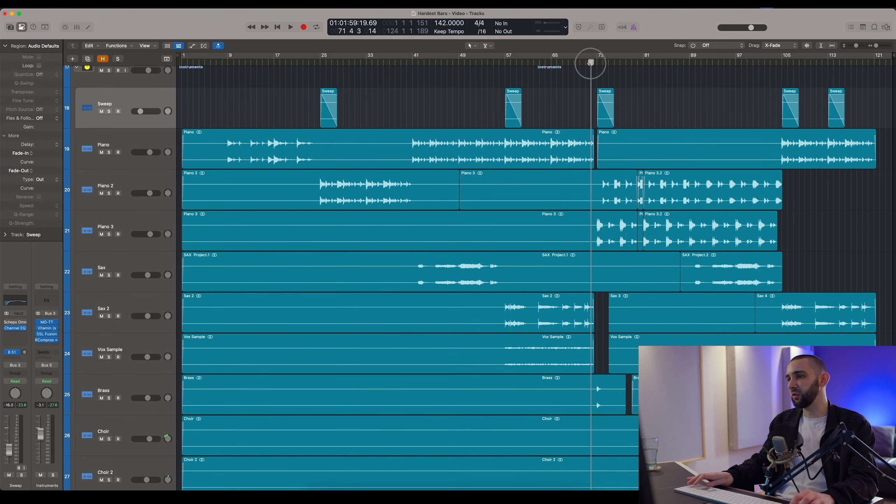
scroll(606, 162, "down", 5)
key("space")
- Examine the Sweep, piano and sax regions around bar 73 while the full beat plays
scroll(607, 161, "up", 4)
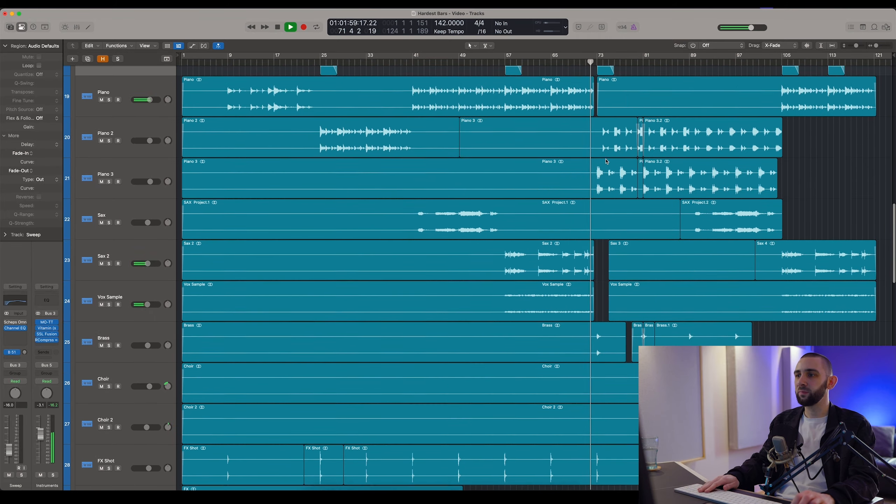
key("super+Right")
key("super+Right")
key("super+Right")
scroll(607, 161, "up", 3)
scroll(606, 160, "up", 1)
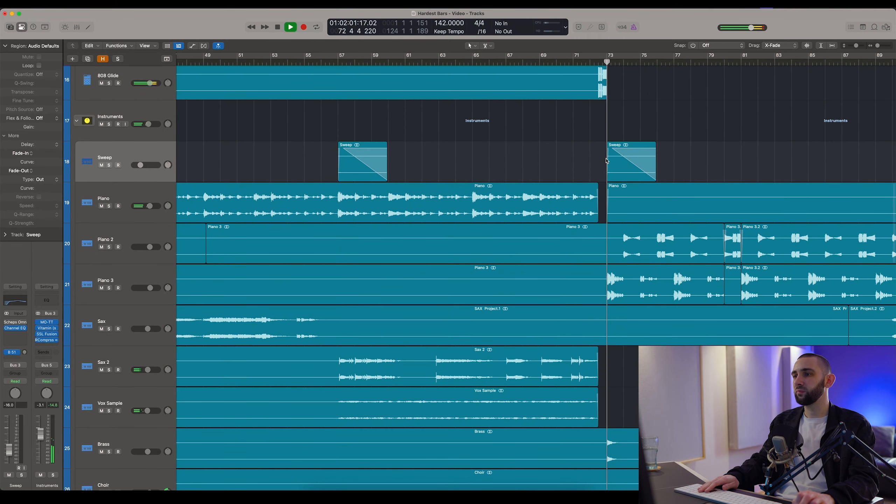
key("super+Left")
key("super+Left")
- Examine the drum, bass and instrument tracks following the bar 73 transition during playback, and stop playback
scroll(642, 134, "up", 12)
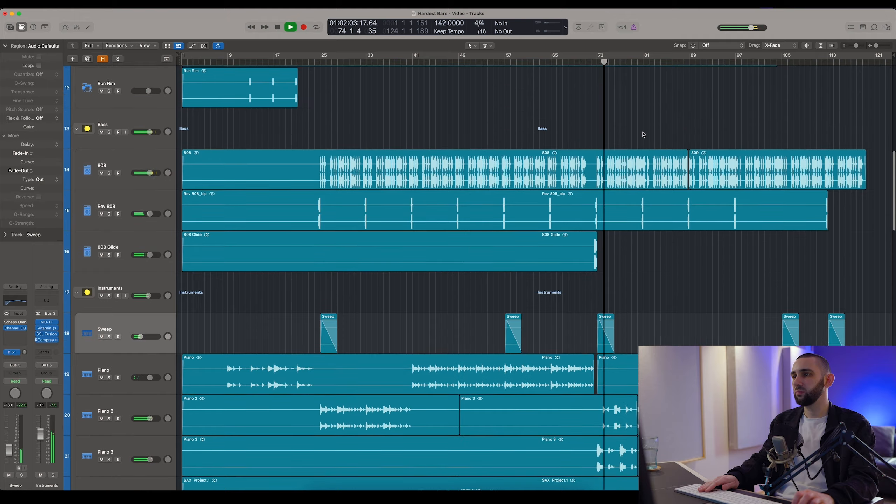
scroll(644, 134, "up", 3)
scroll(642, 136, "down", 2)
key("super+Right")
key("super+Right")
scroll(547, 164, "down", 4)
key("super+Left")
key("super+Left")
scroll(541, 164, "down", 17)
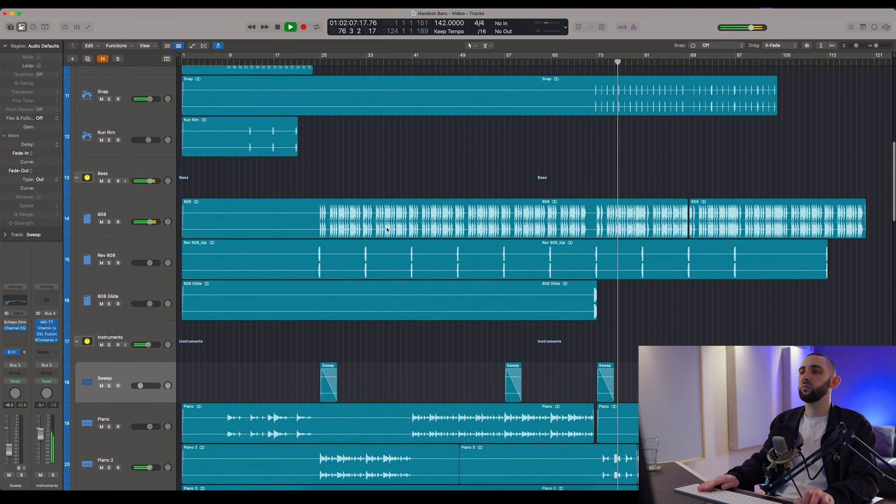
scroll(385, 228, "down", 7)
scroll(285, 143, "up", 20)
key("space")
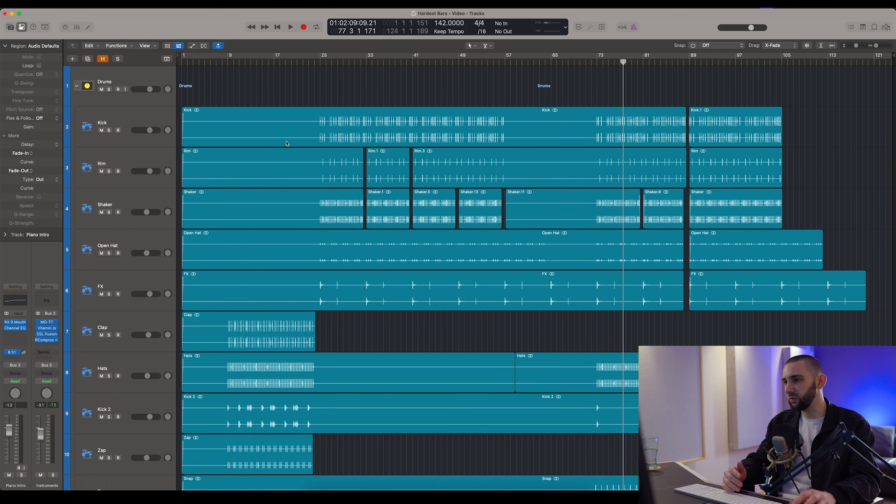
- Review the Drums, Bass and Instruments groups, selecting Kick, 808 and Piano to view their channel strips
scroll(286, 143, "down", 1)
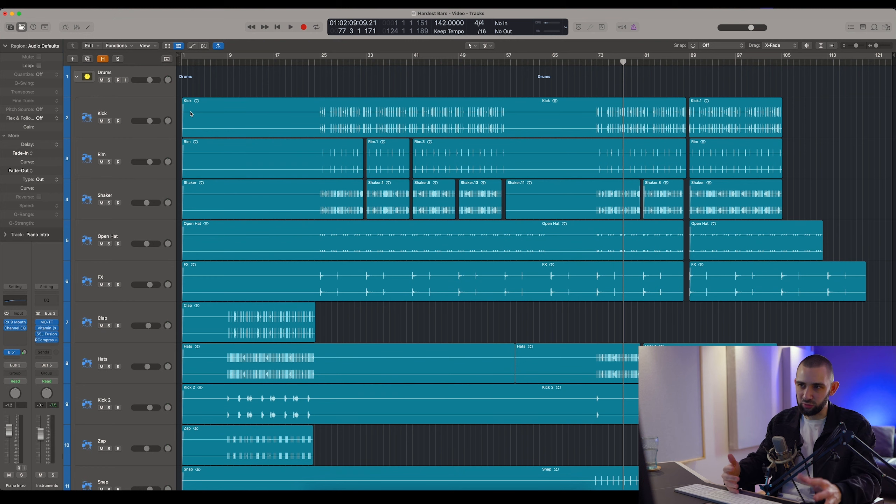
left_click(154, 106)
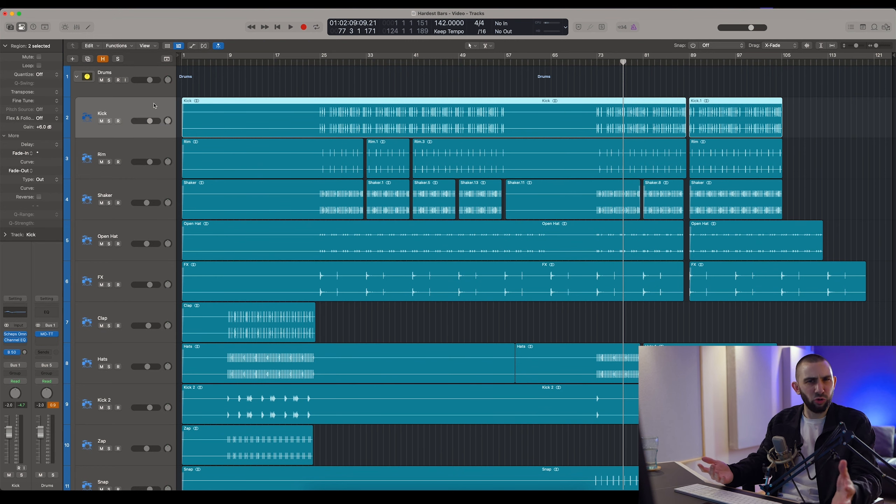
scroll(272, 178, "down", 10)
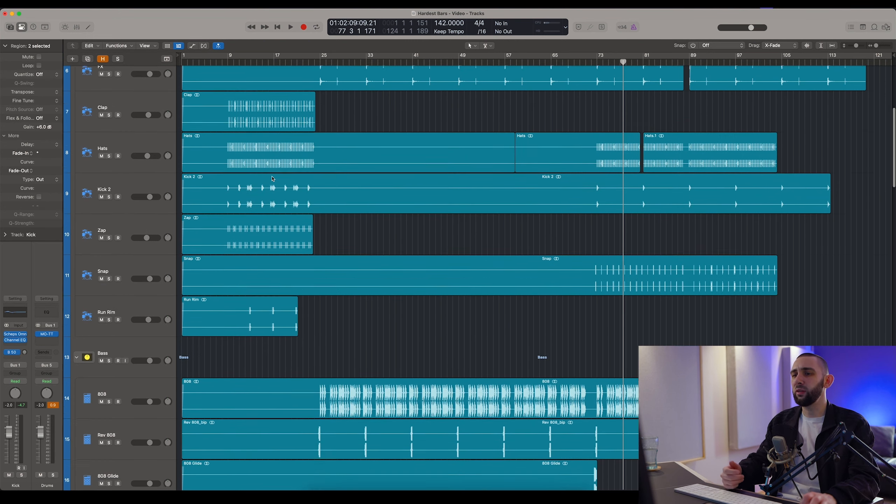
left_click(147, 210)
scroll(253, 227, "down", 3)
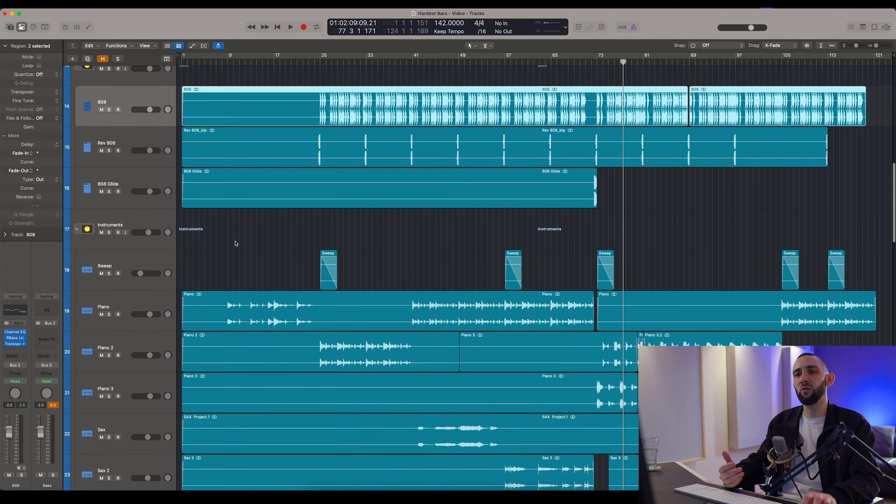
left_click(231, 306)
scroll(230, 301, "down", 3)
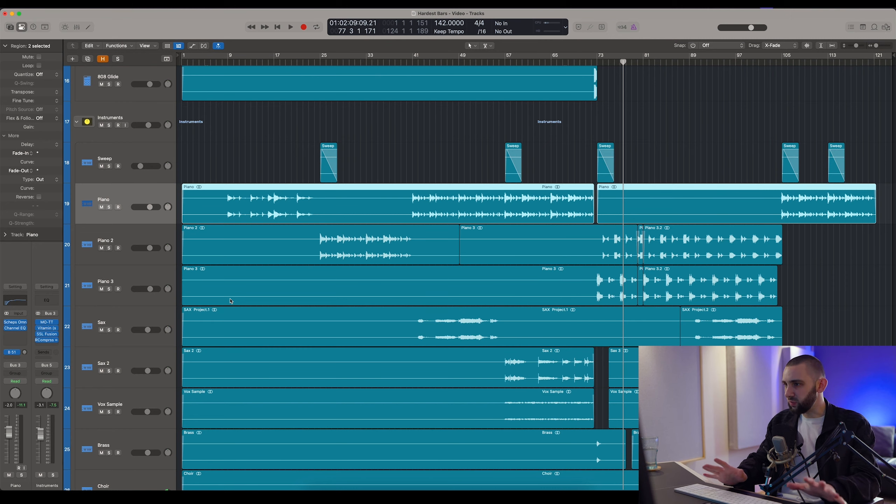
- Return to the drum tracks, select Rim to view its channel strip, and look over the remaining drum and bass tracks
scroll(230, 301, "down", 2)
scroll(236, 300, "up", 8)
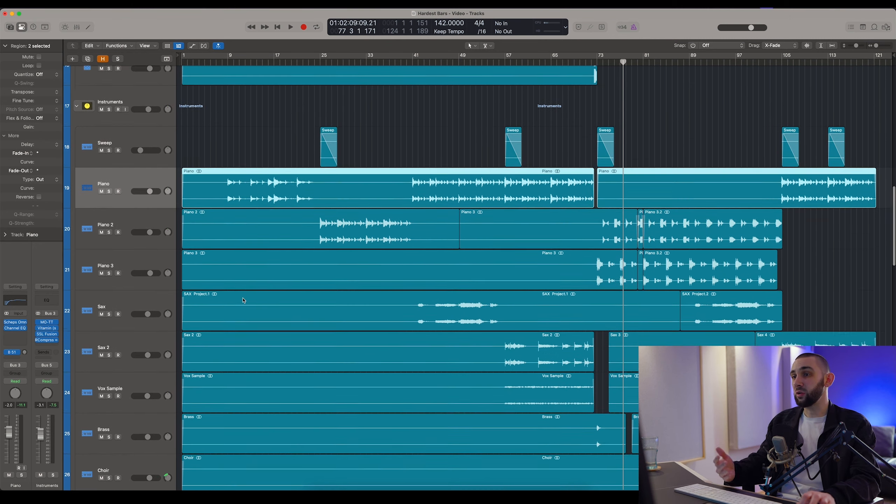
scroll(132, 192, "up", 12)
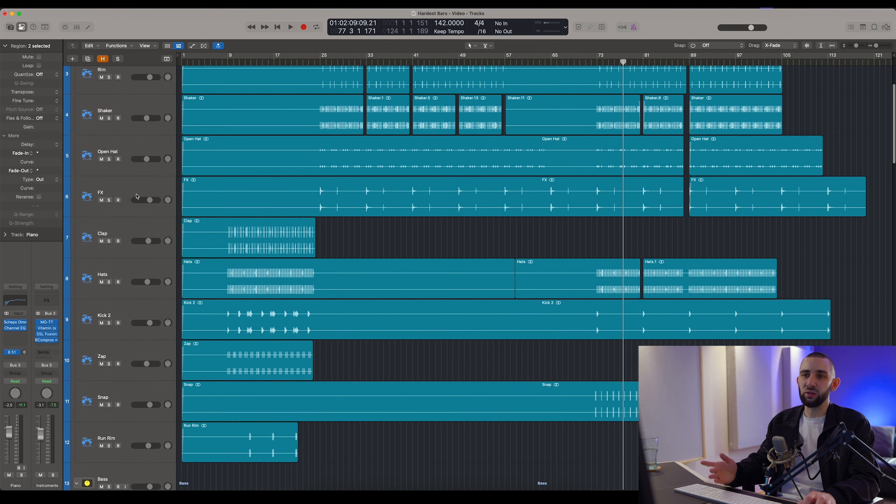
left_click(131, 197)
left_click(169, 175)
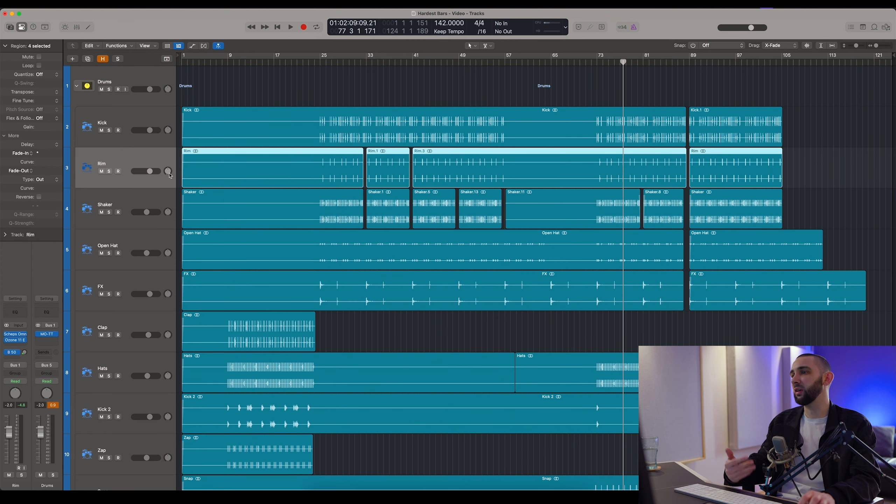
scroll(225, 200, "down", 7)
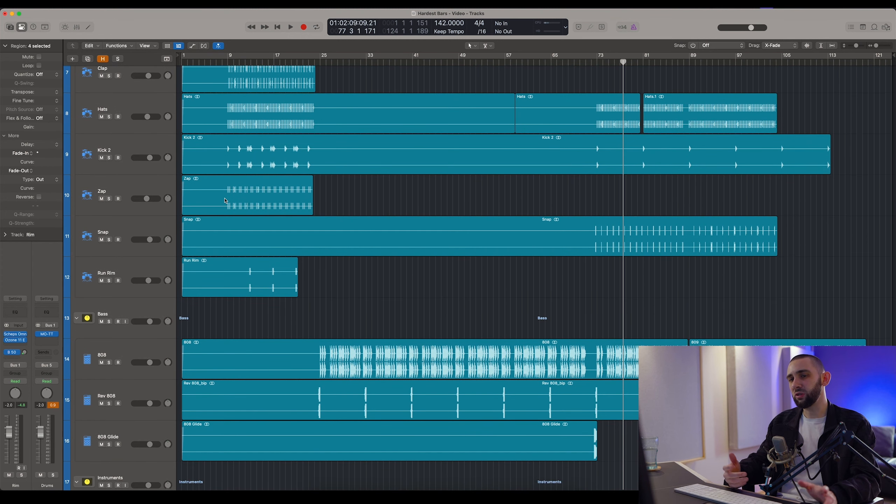